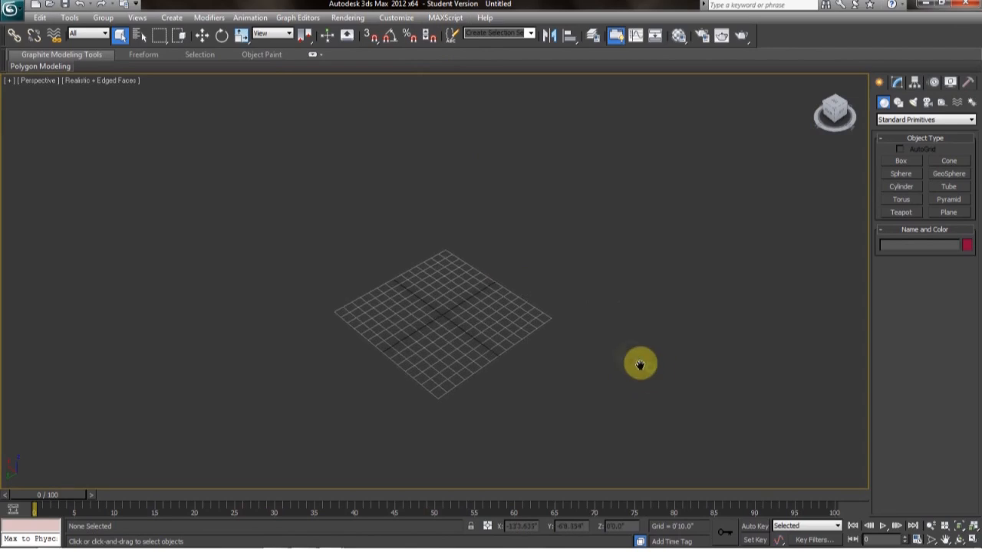
- Examine the empty perspective grid up close, from farther away and from several viewing angles
scroll(630, 328, "up", 2)
scroll(630, 332, "up", 2)
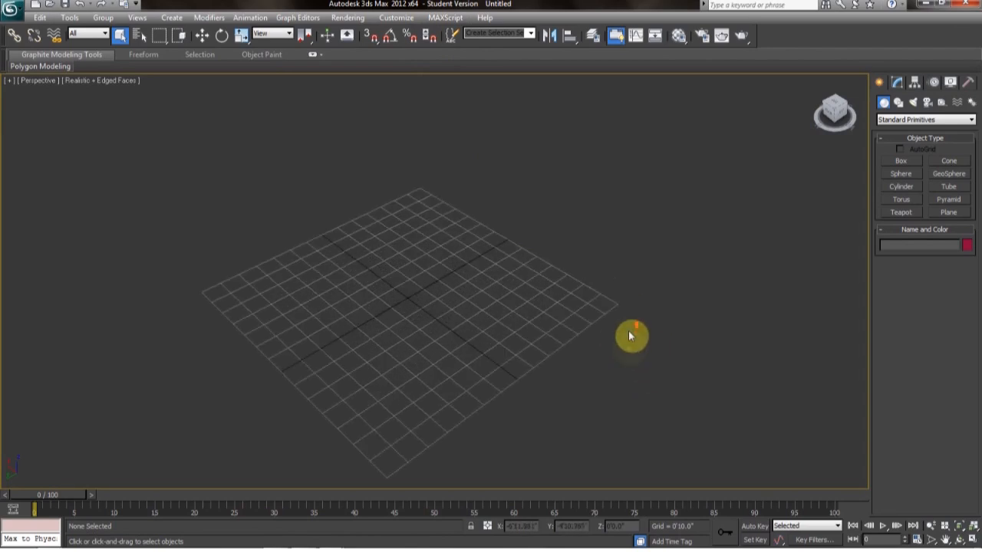
scroll(627, 356, "down", 1)
scroll(762, 272, "up", 1)
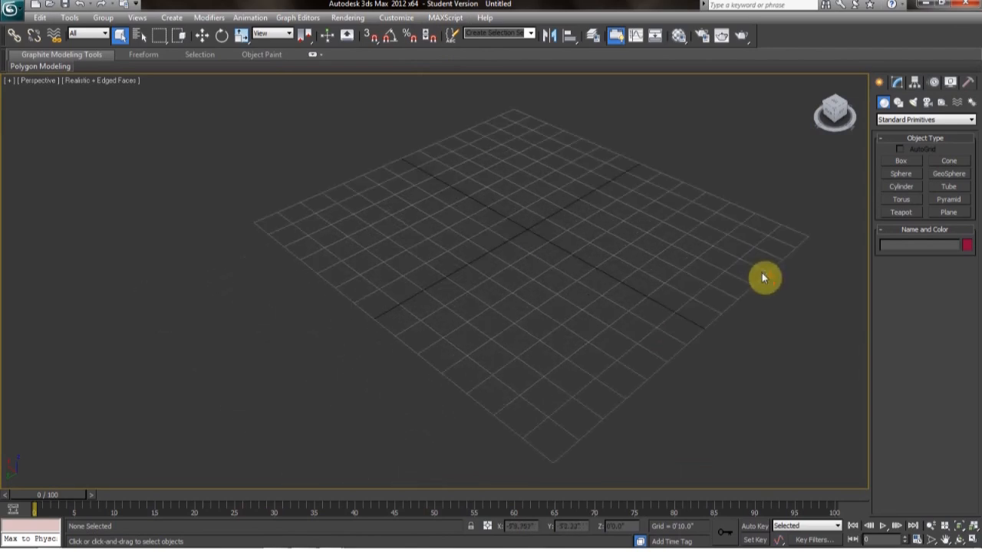
scroll(762, 274, "down", 1)
middle_click_drag(703, 304, 582, 305)
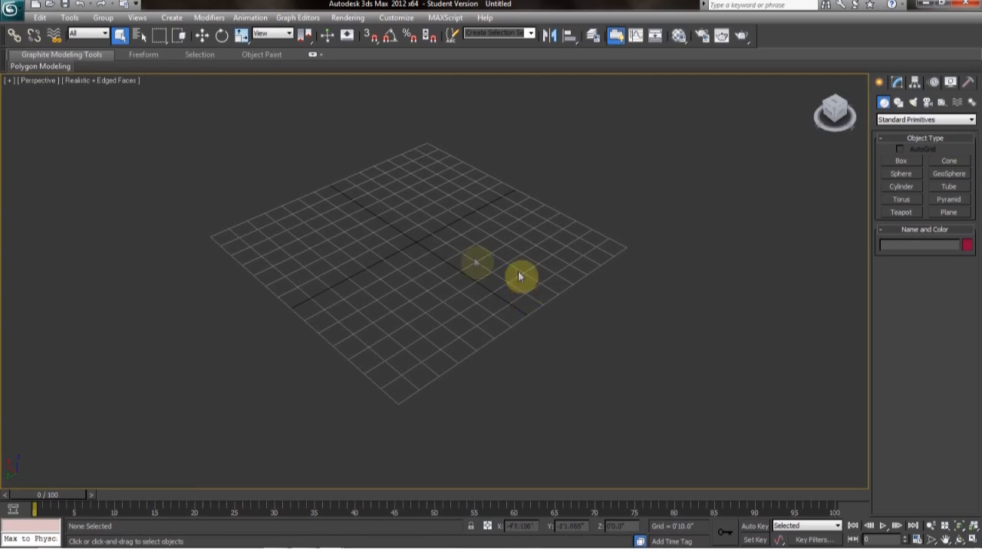
middle_click_drag(441, 254, 552, 297)
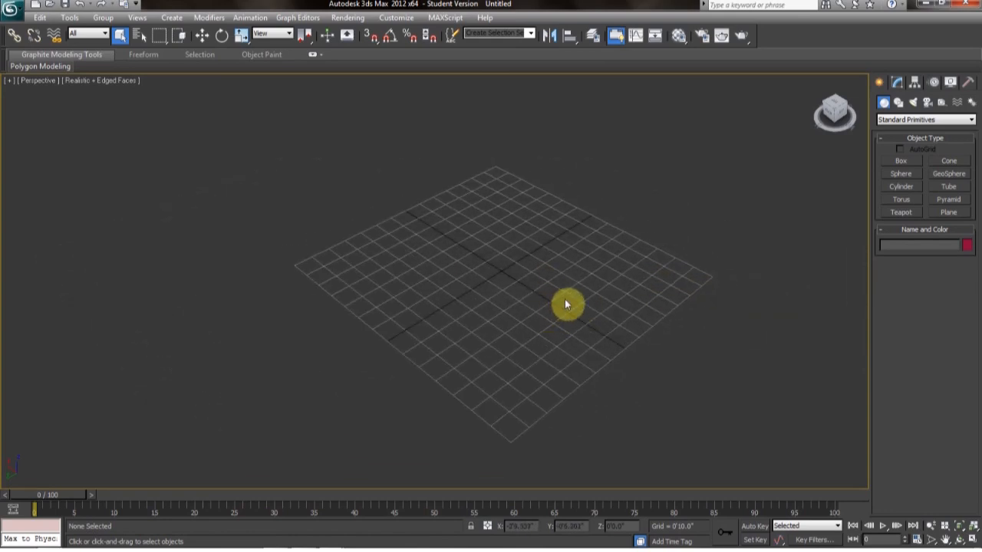
middle_click_drag(566, 305, 388, 255, "alt")
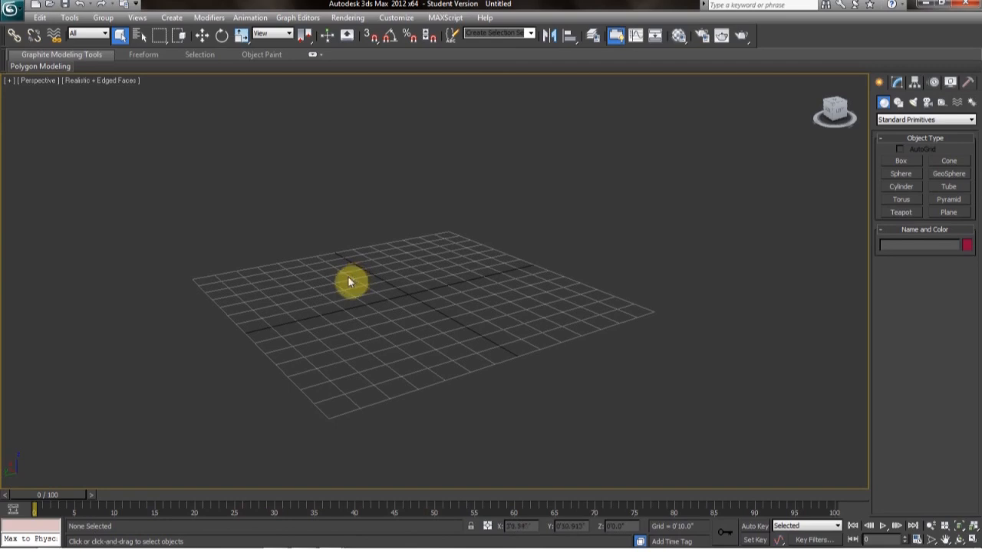
middle_click_drag(358, 284, 434, 283, "alt")
scroll(430, 280, "up", 4)
scroll(428, 277, "up", 5)
scroll(428, 278, "down", 12)
scroll(427, 277, "up", 10)
scroll(428, 277, "down", 4)
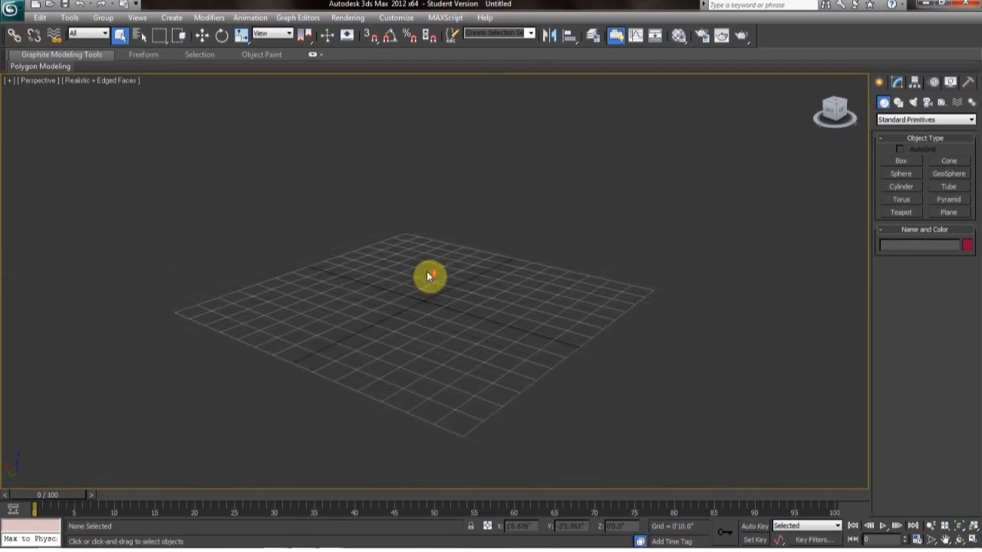
middle_click_drag(458, 265, 439, 263)
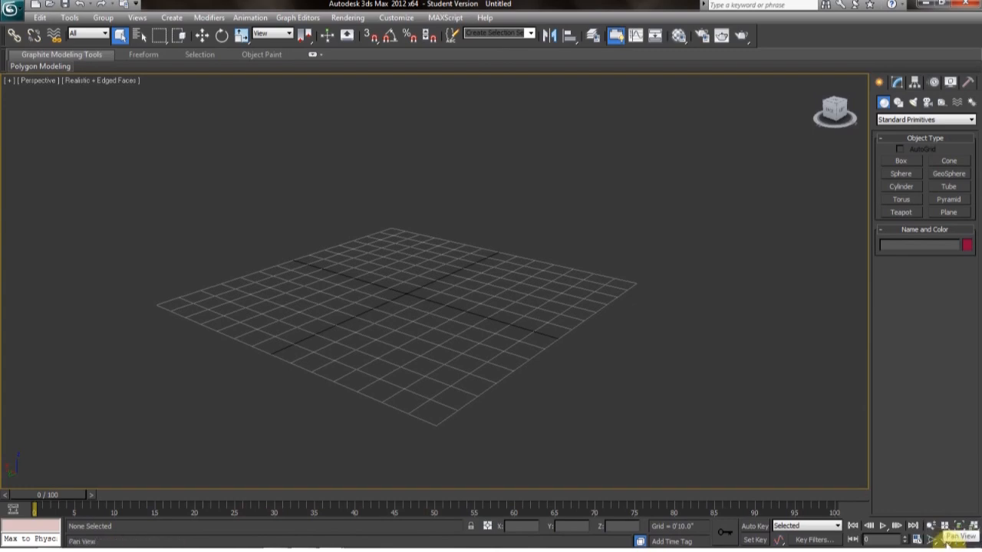
- Shift the perspective view slightly with the Pan View tool and return to the Select Object tool
left_click(946, 539)
mouse_move(360, 308)
left_mouse_down()
mouse_move(542, 309)
mouse_move(217, 307)
mouse_move(548, 308)
mouse_move(350, 298)
left_mouse_up()
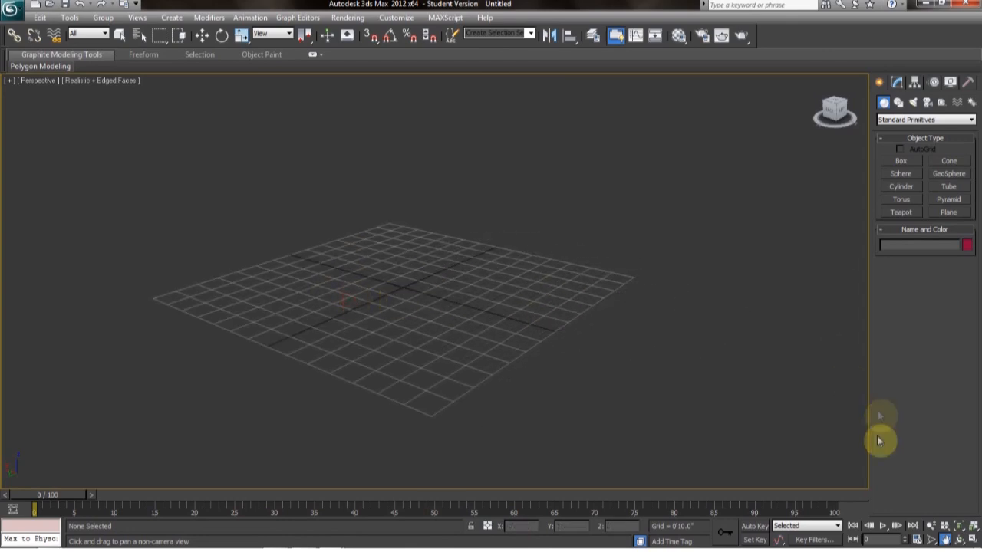
left_click(120, 35)
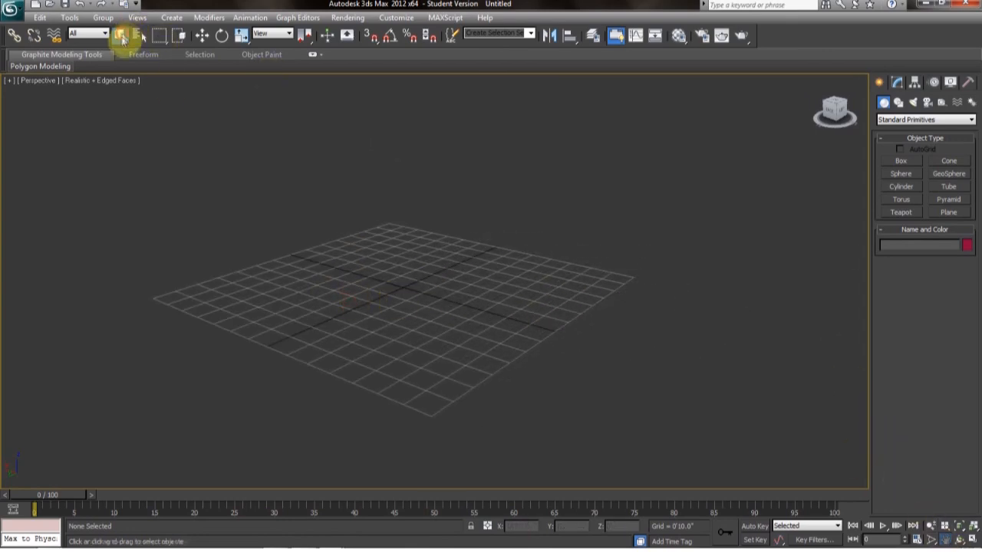
middle_click_drag(537, 294, 561, 294)
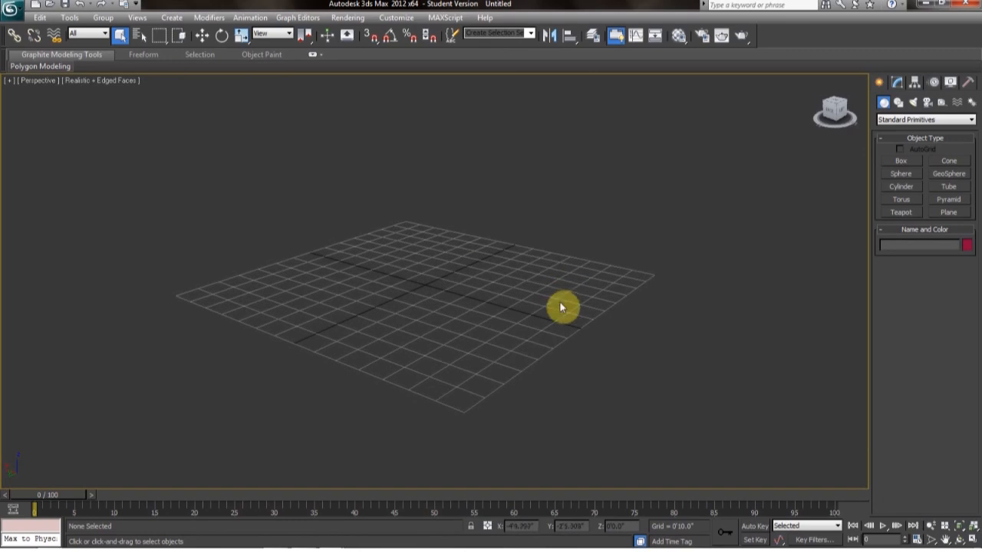
- Review the scene's display unit scale, default units and lighting units in Units Setup and accept the settings
left_click(394, 18)
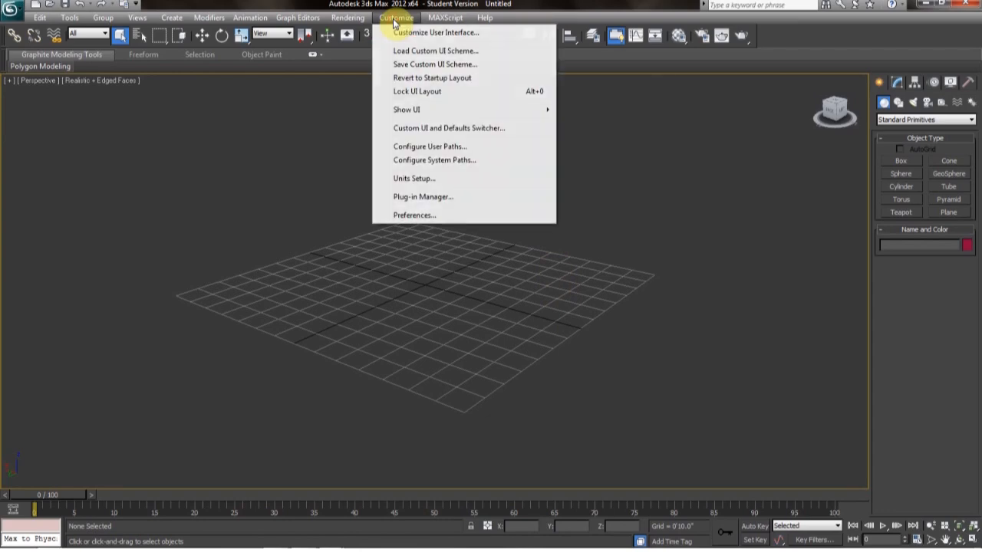
left_click(423, 178)
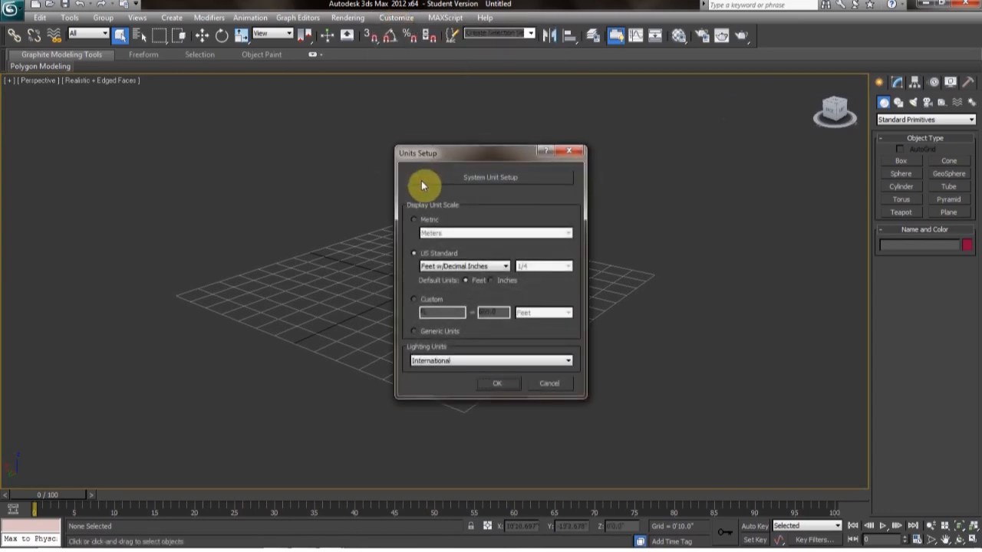
left_click_drag(450, 158, 710, 151)
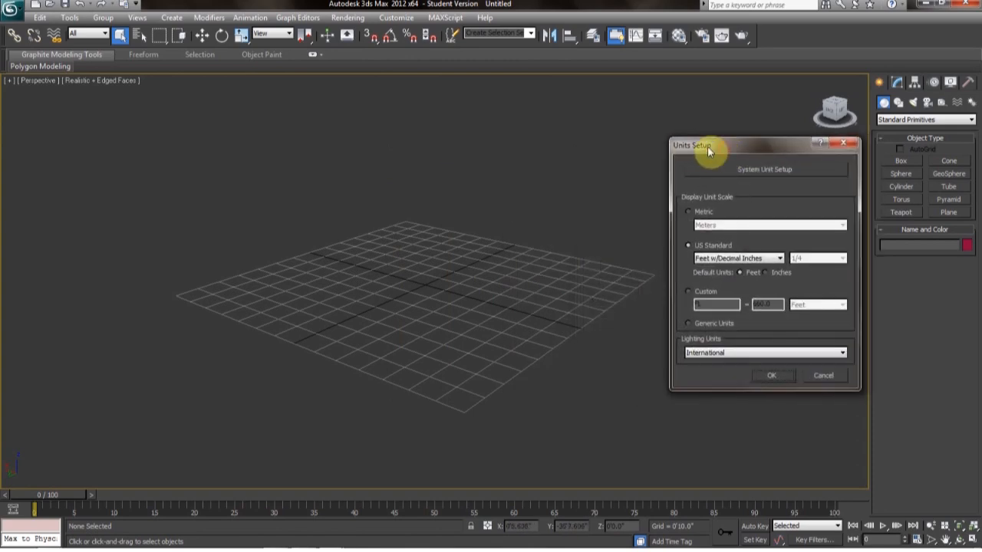
left_click(845, 146)
left_click(396, 17)
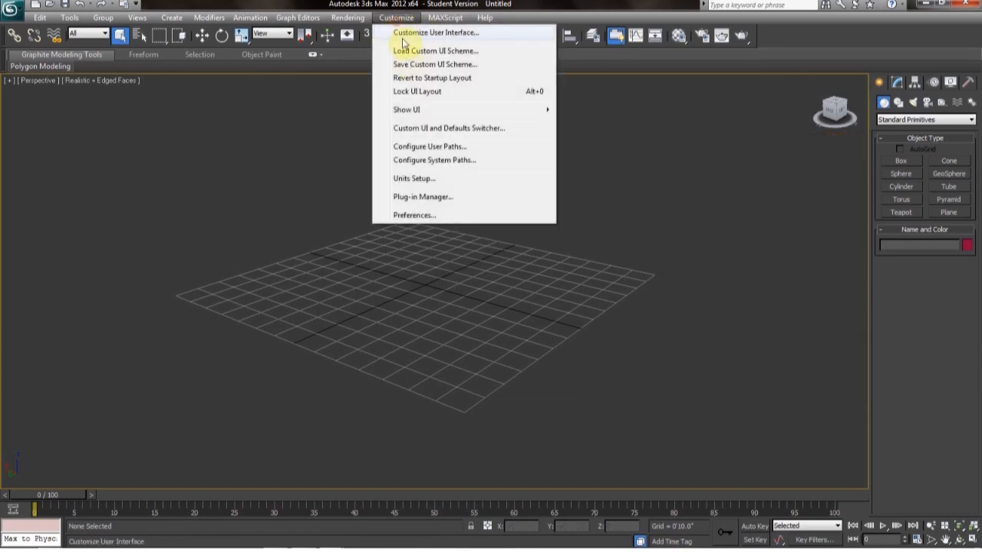
left_click(415, 179)
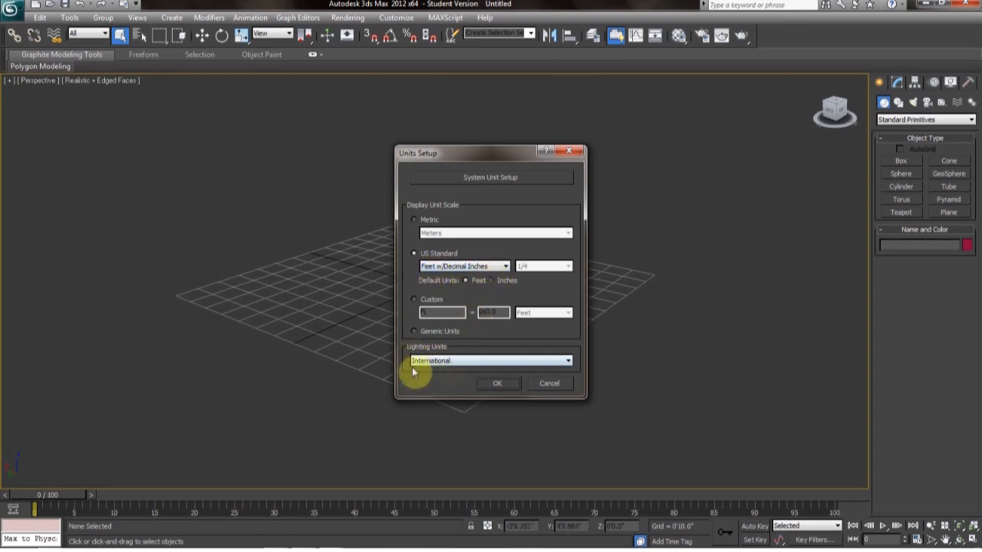
left_click(495, 386)
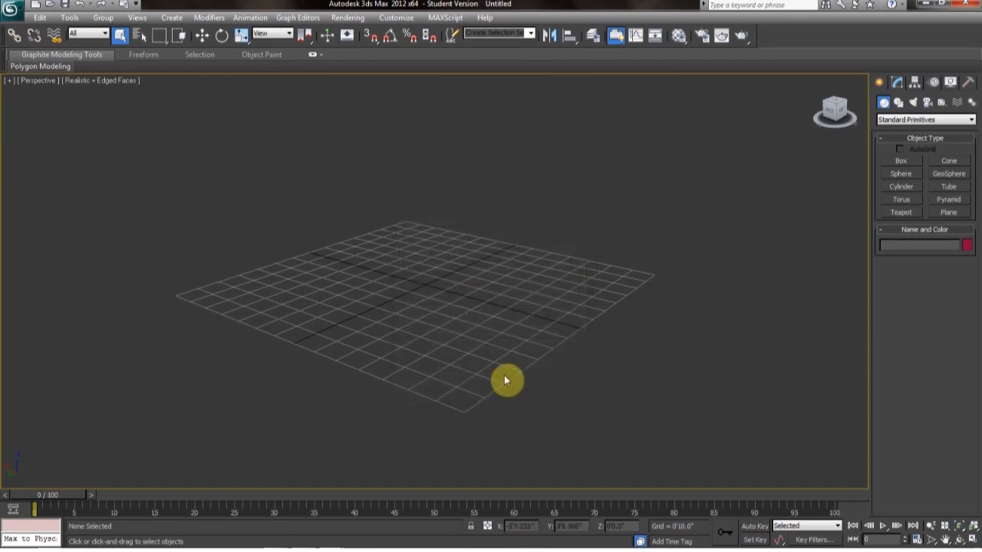
- Draw a rectangular plane about 1'0" long and 3'6" wide near the centre of the grid
middle_click_drag(478, 226, 506, 217)
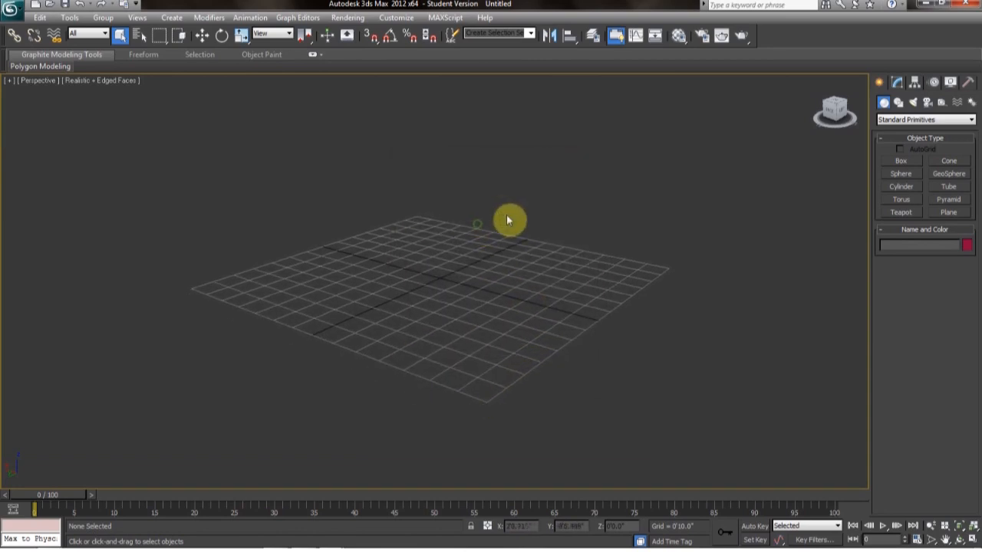
left_click_drag(568, 231, 545, 235, "alt")
middle_click_drag(568, 231, 502, 218, "alt")
left_click(952, 214)
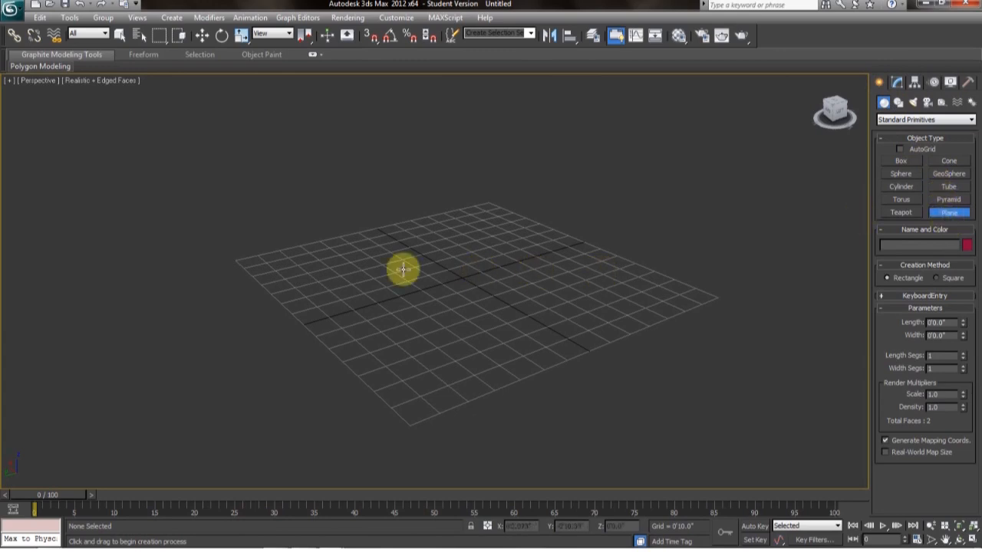
left_click_drag(393, 269, 475, 305)
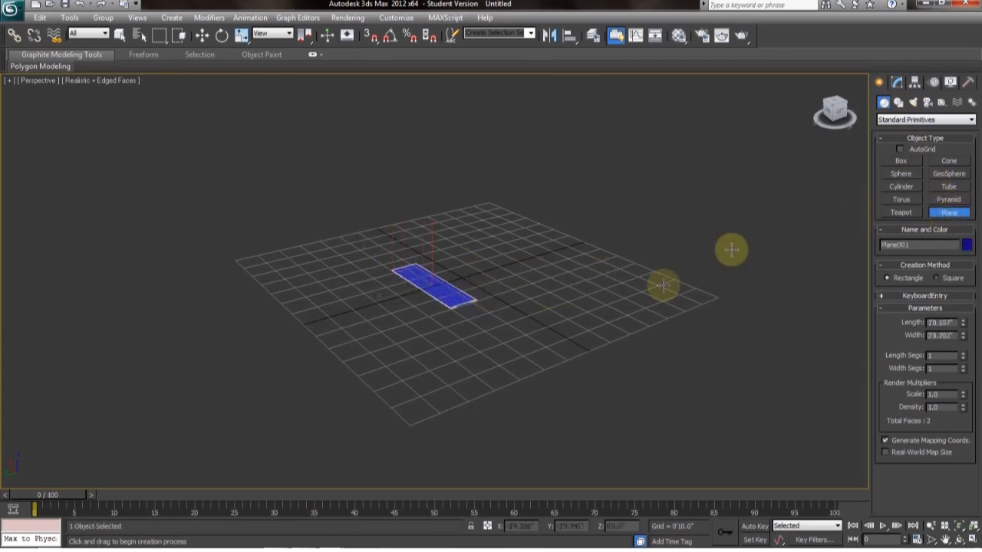
- Set both the length and the width of the plane to 20'0.0"
left_click(896, 85)
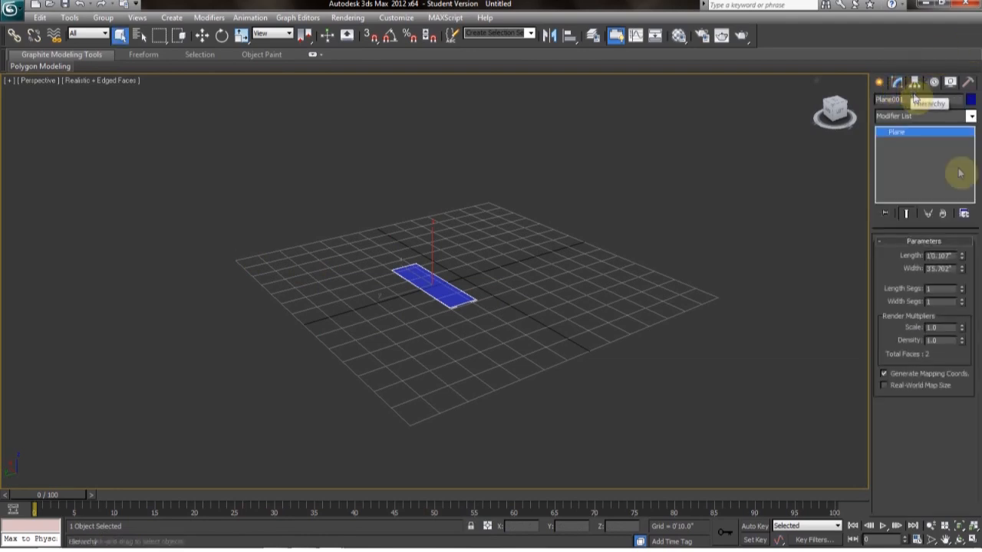
left_click(940, 256)
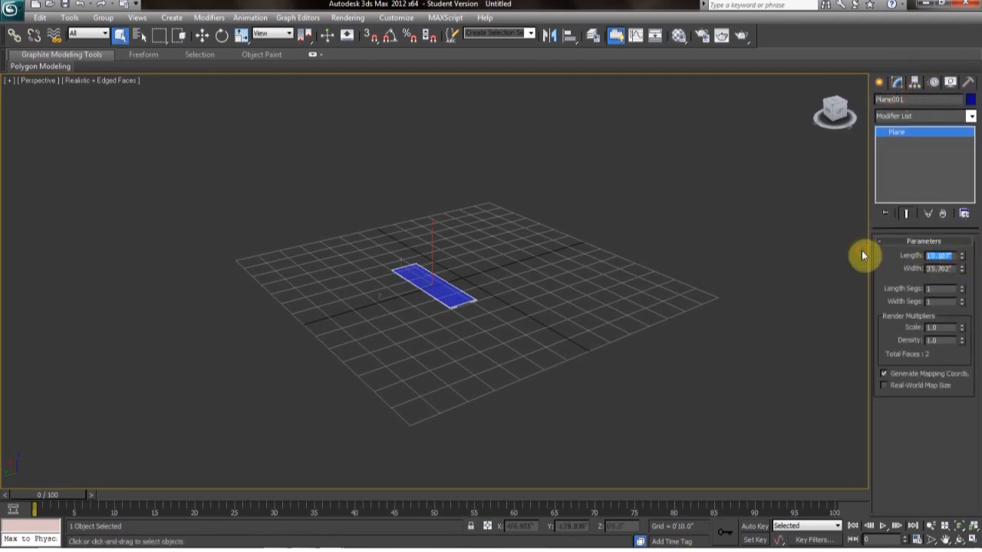
type("200")
key("Return")
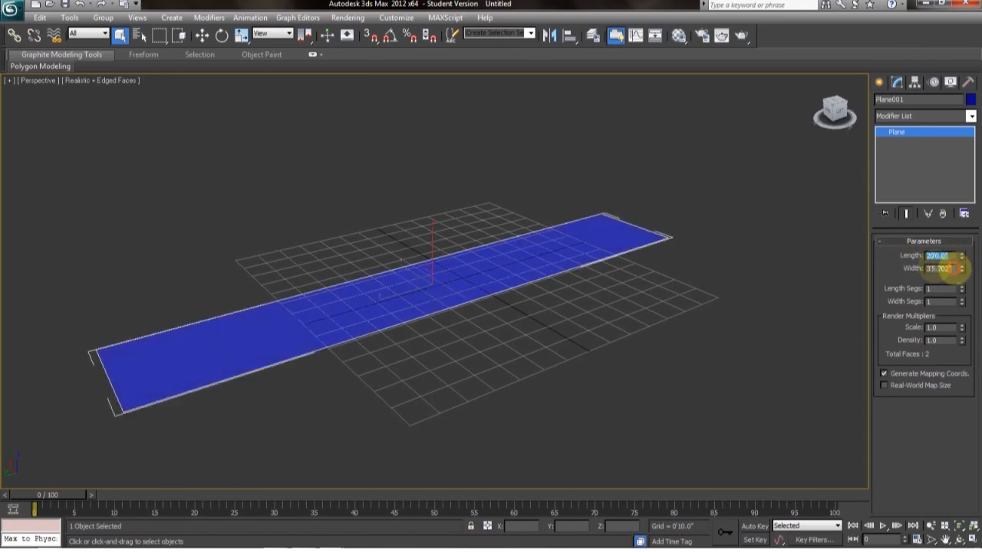
left_click(945, 269)
type("20")
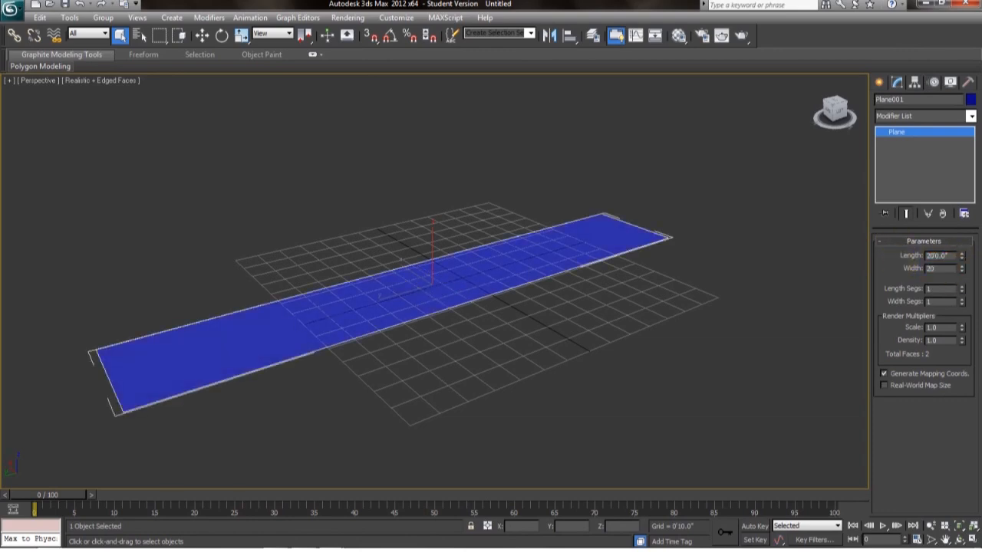
type("0")
key("Return")
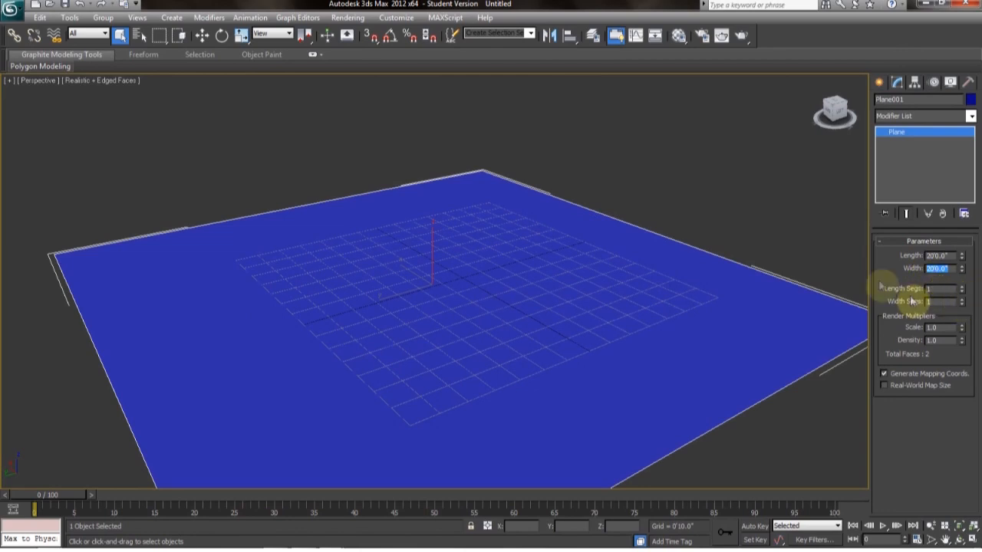
middle_click_drag(818, 238, 800, 191)
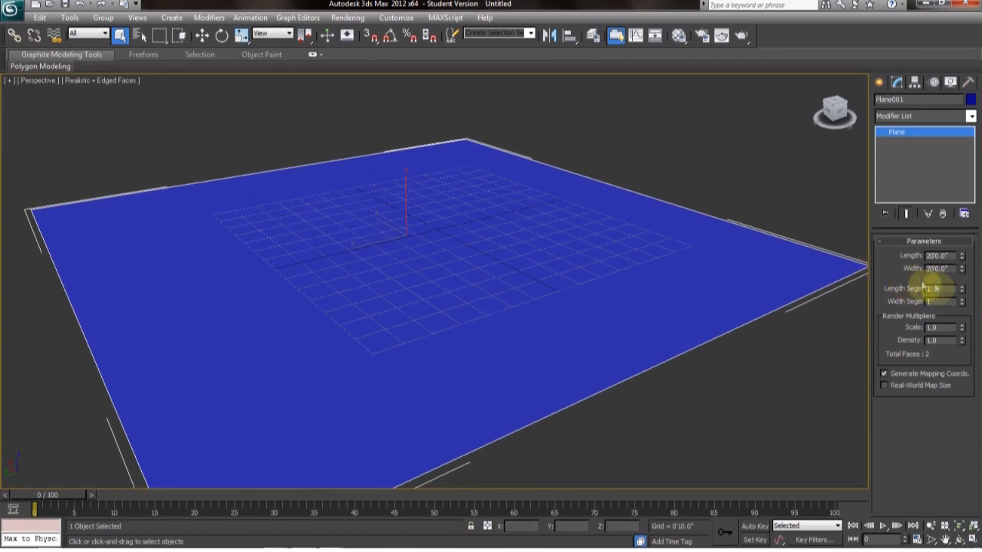
mouse_move(963, 293)
left_mouse_down()
mouse_move(961, 285)
mouse_move(963, 298)
left_mouse_up()
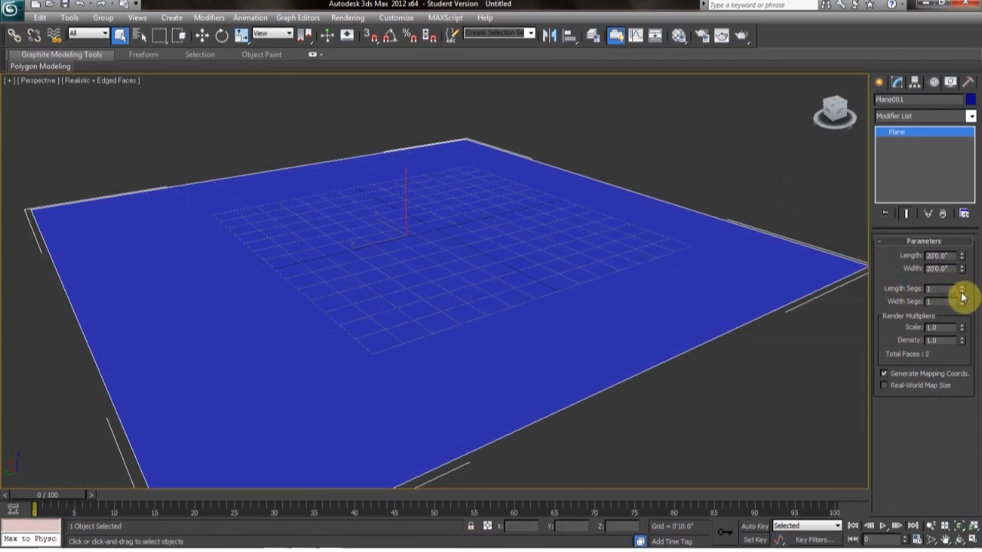
- Move the plane to the world origin by setting its absolute X and Y coordinates to 0'0.0"
middle_click_drag(692, 188, 715, 183)
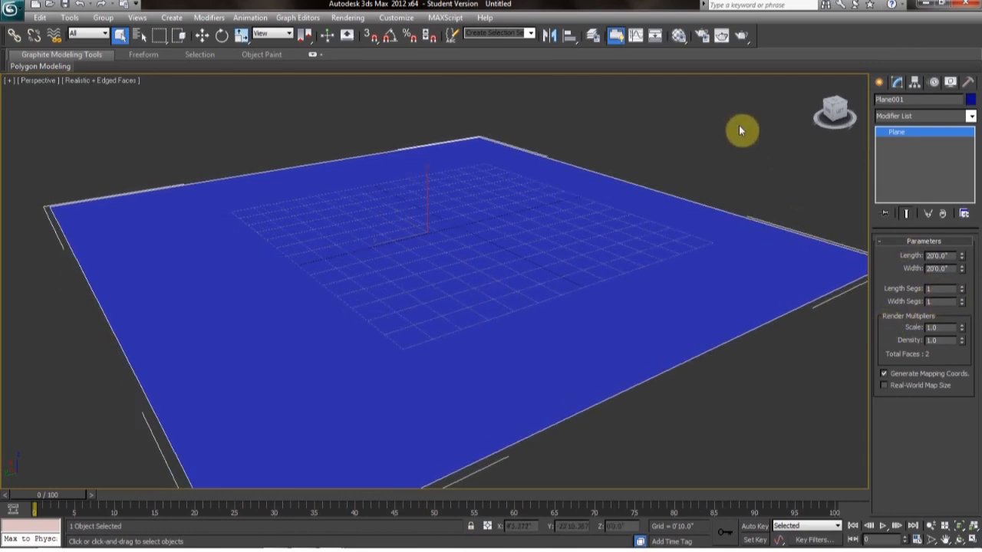
middle_click_drag(628, 127, 681, 155)
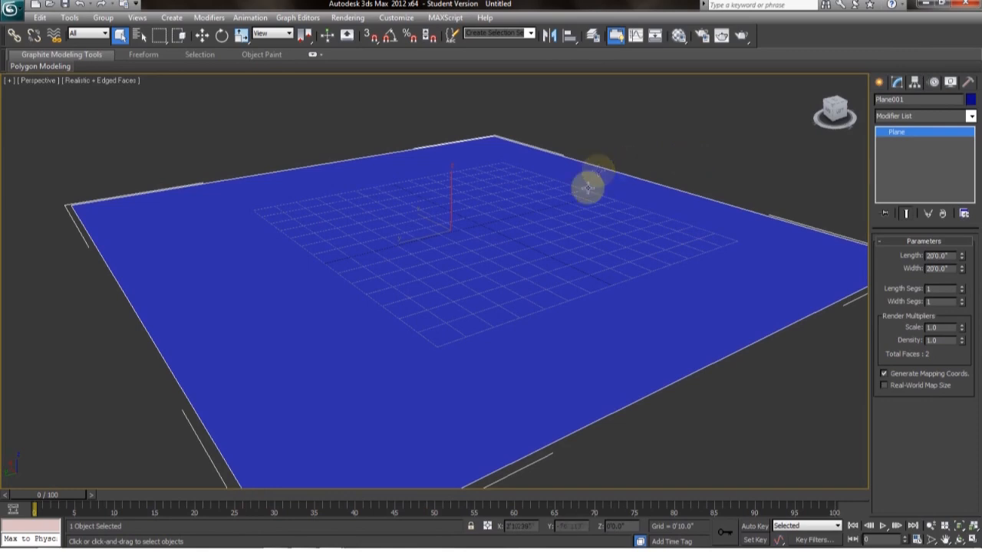
middle_click_drag(508, 218, 448, 269)
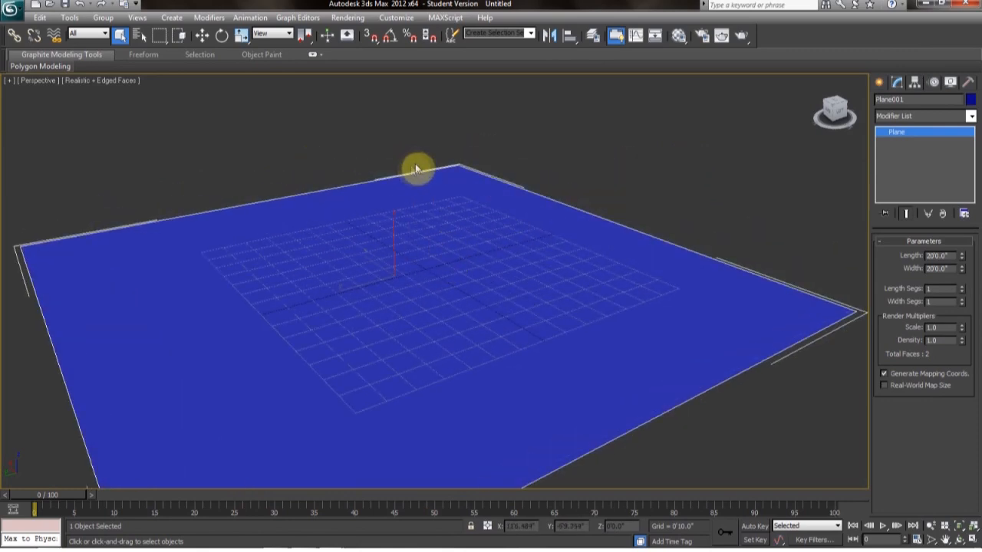
left_click(200, 37)
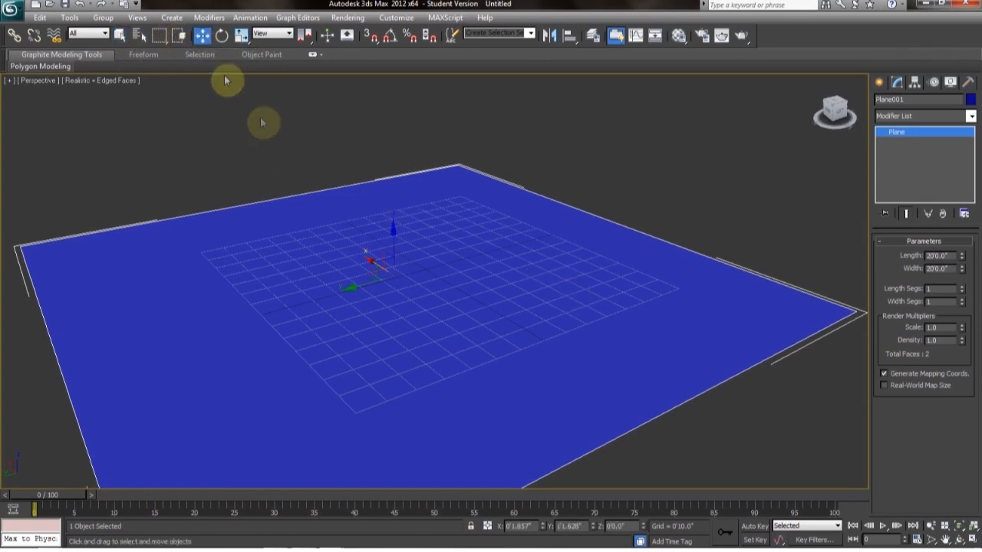
right_click(204, 38)
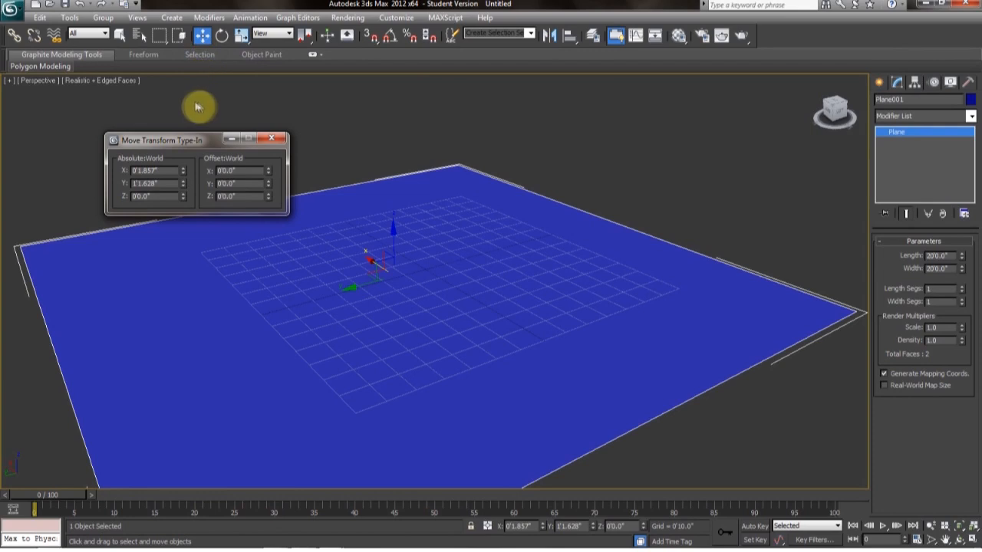
left_click_drag(176, 140, 153, 119)
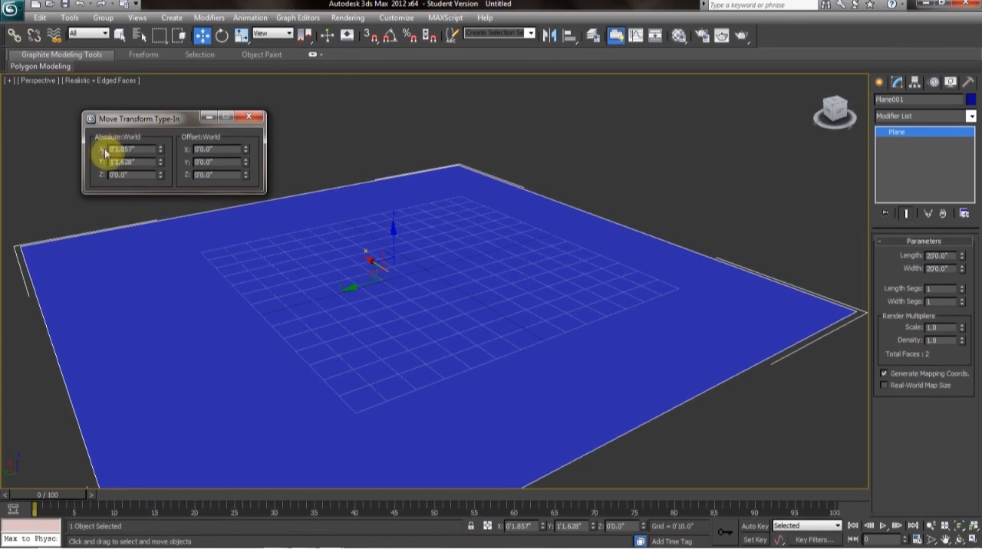
right_click(161, 152)
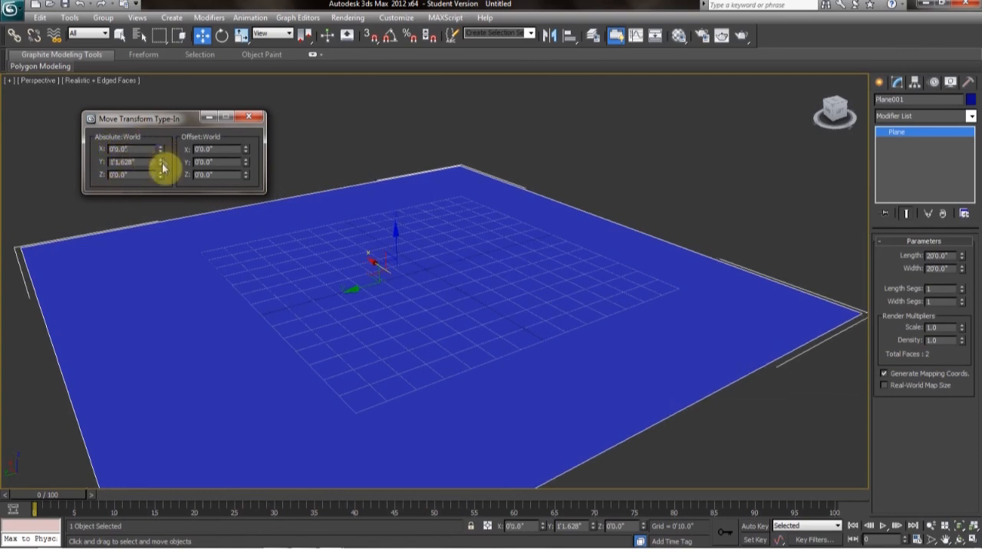
right_click(161, 164)
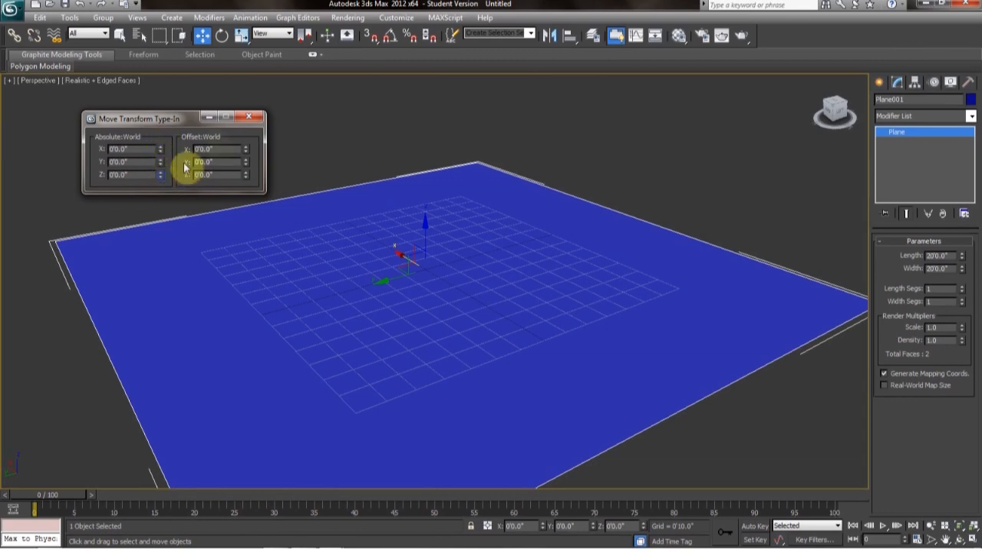
left_click(239, 120)
left_click_drag(458, 287, 455, 290)
middle_click_drag(455, 290, 476, 276, "alt")
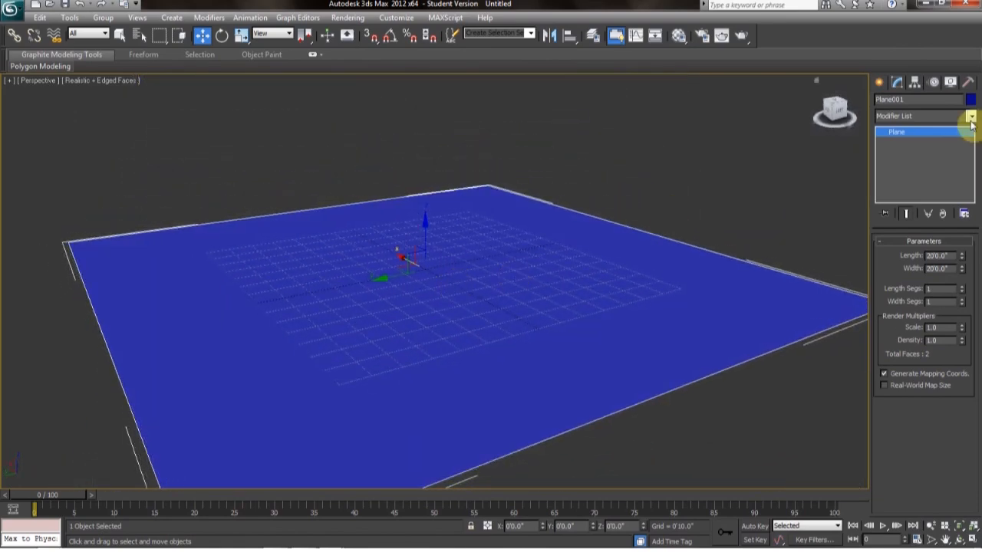
- Create a box about 2'9" long, 2'6" wide and 4'2" high near the centre of the plane
left_click(880, 84)
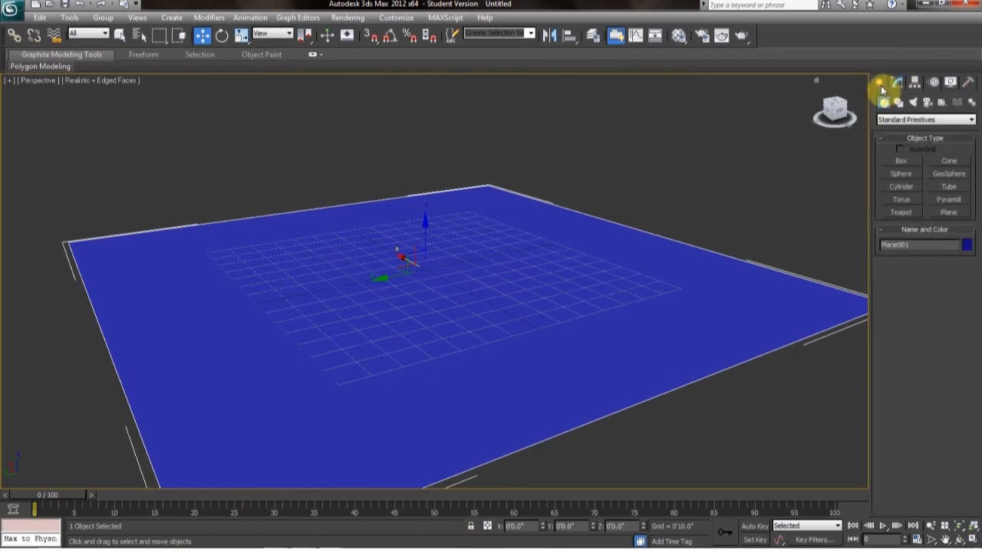
left_click(901, 161)
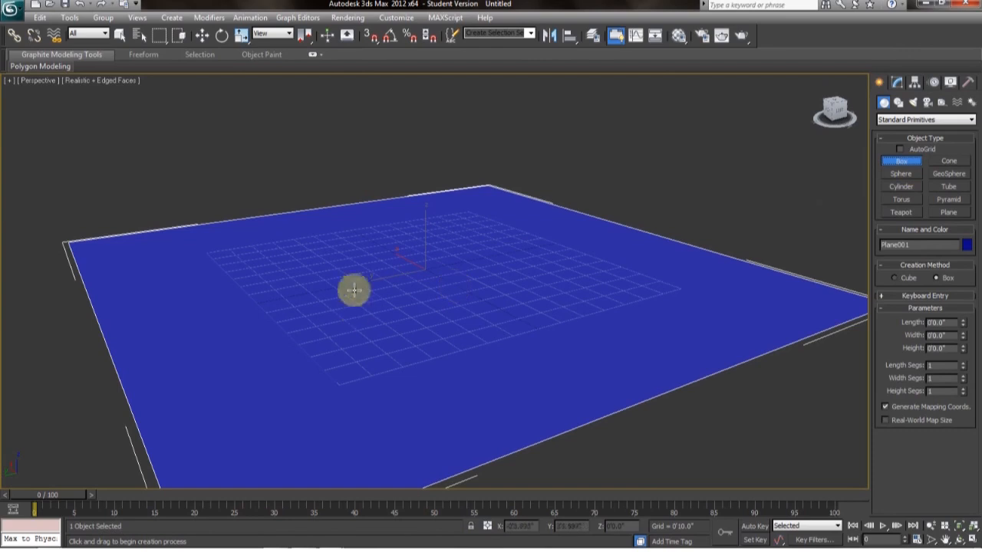
left_click_drag(355, 289, 468, 284)
left_click(422, 147)
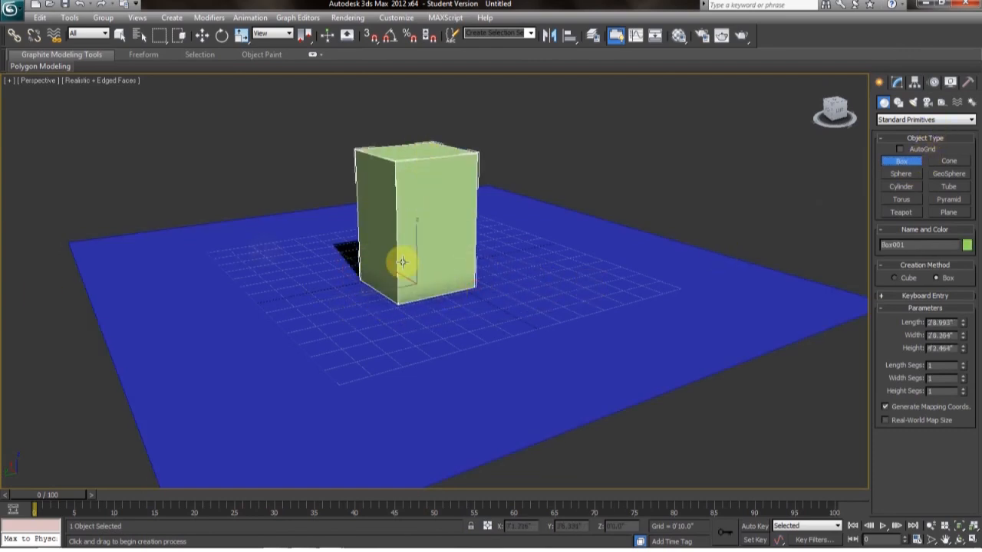
- Set the box's length and width to 1'0.0" and its height to 6'0.0"
left_click(896, 83)
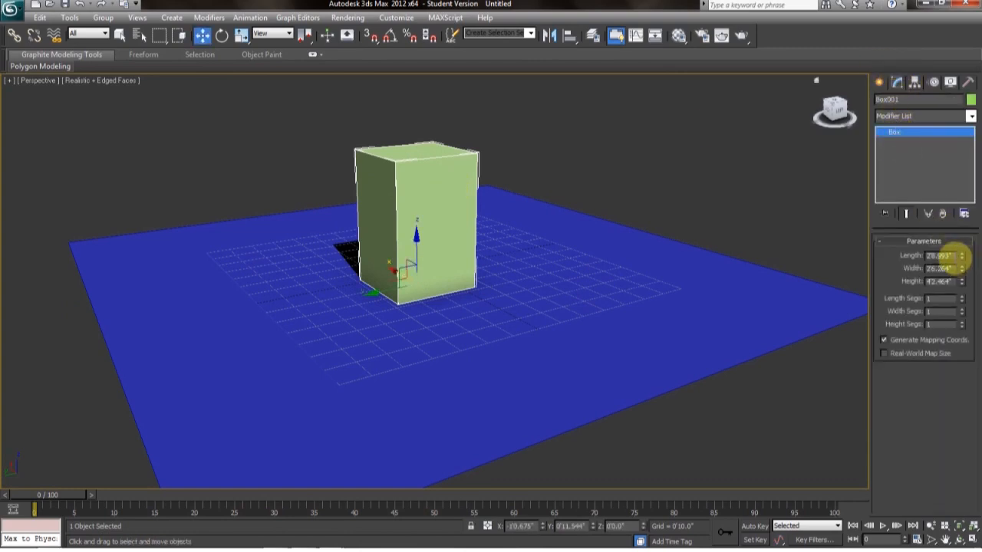
left_click(958, 258)
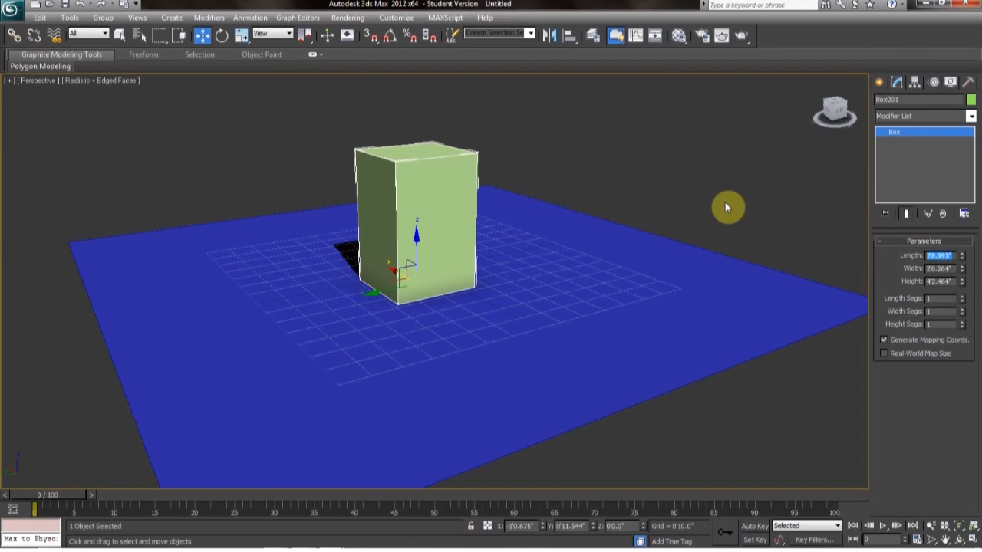
type("1")
key("Return")
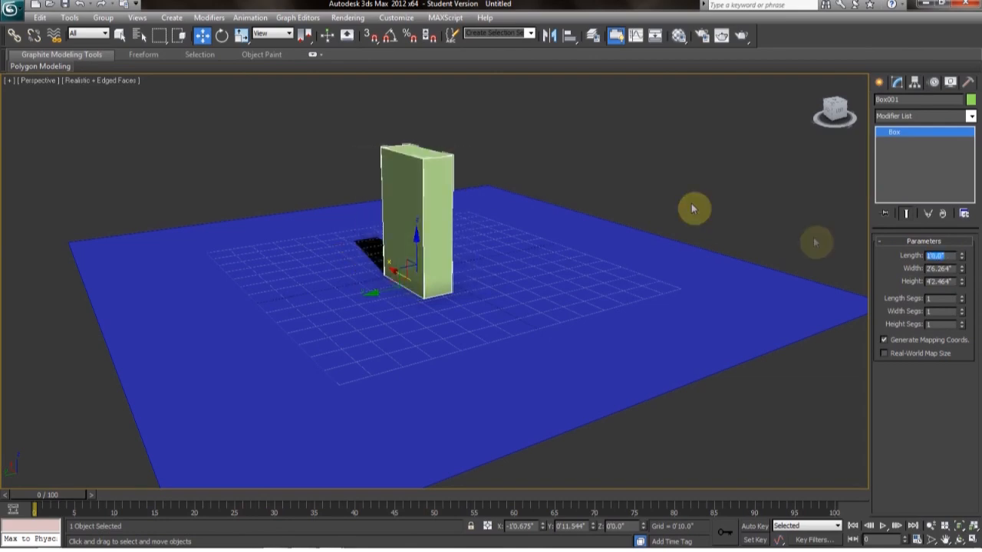
key("Tab")
type("1")
key("Return")
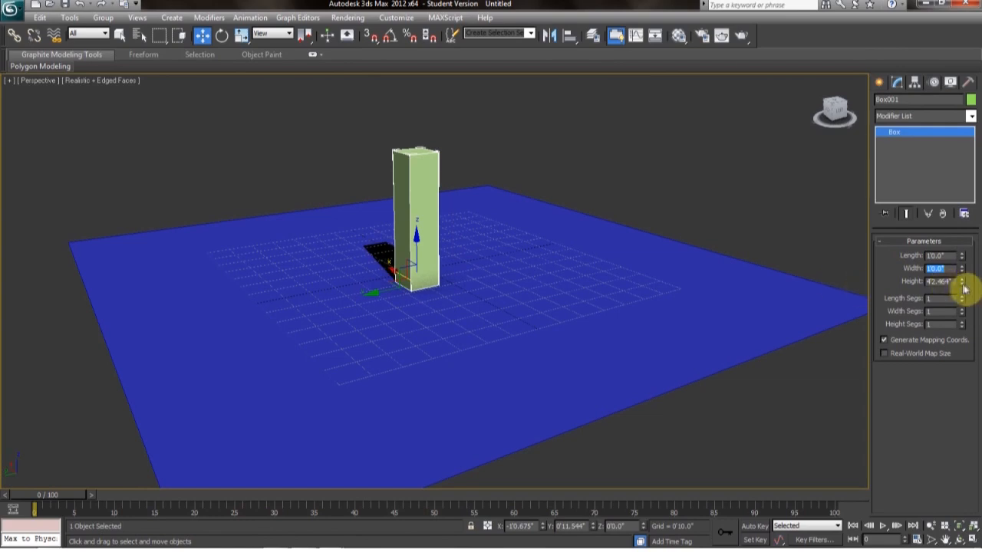
key("Tab")
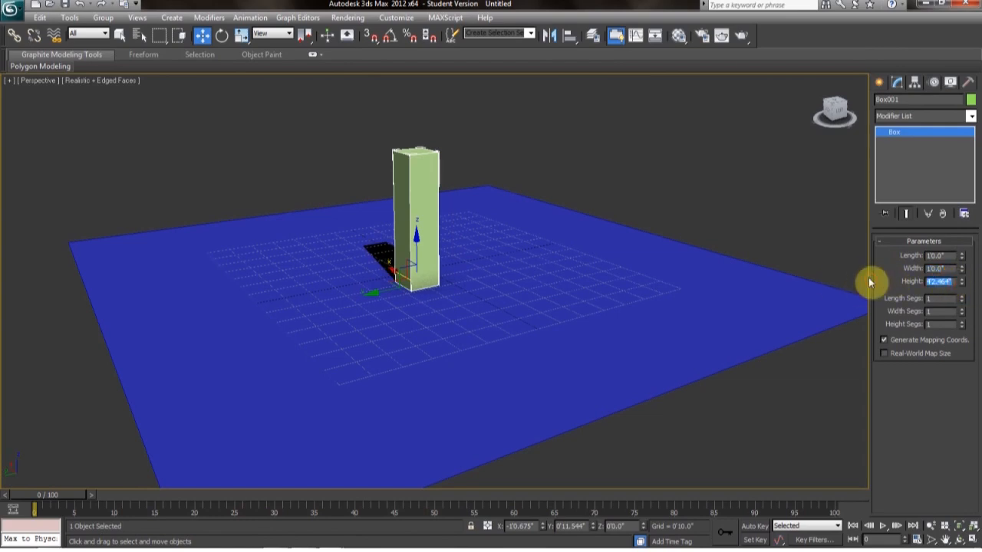
type("6")
key("Return")
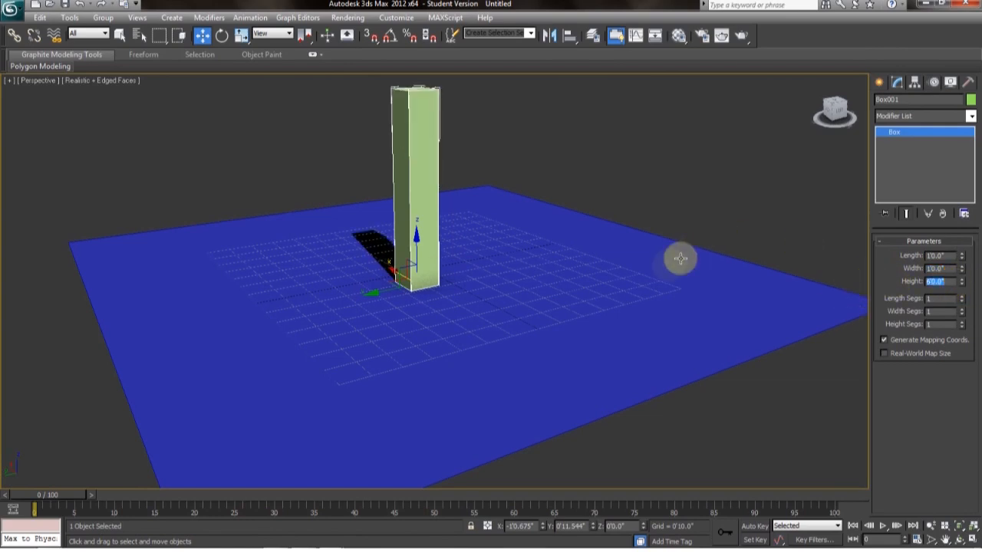
- Give the tall box a new object name and deselect it
middle_click_drag(668, 264, 543, 266, "alt")
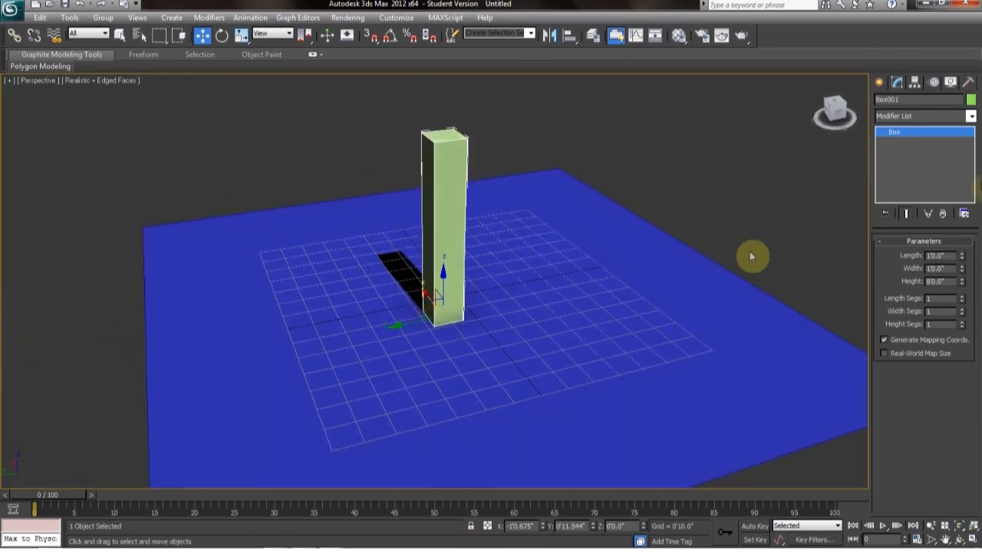
left_click(910, 99)
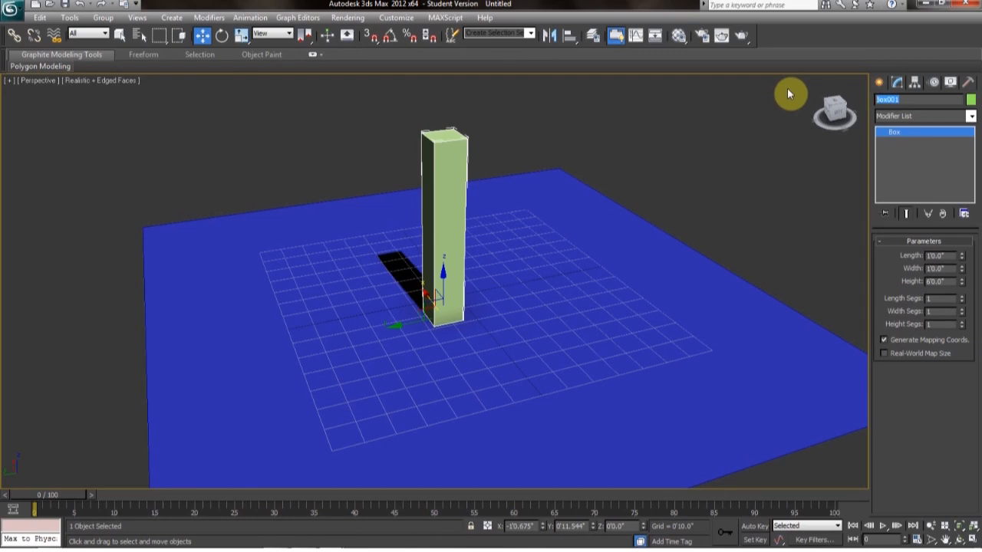
type("B")
left_click(719, 224)
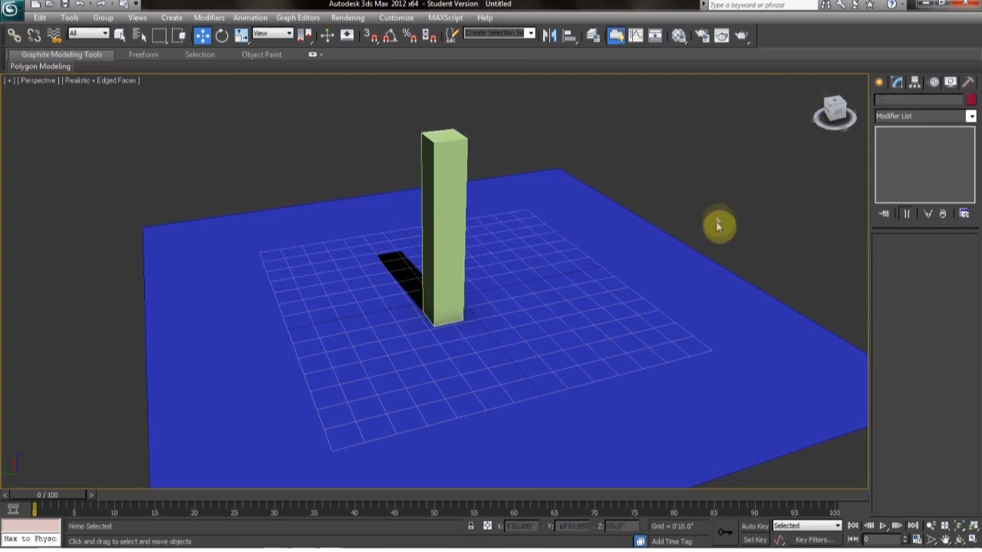
- Select the blue ground plane and rename it as Room
left_click(557, 287)
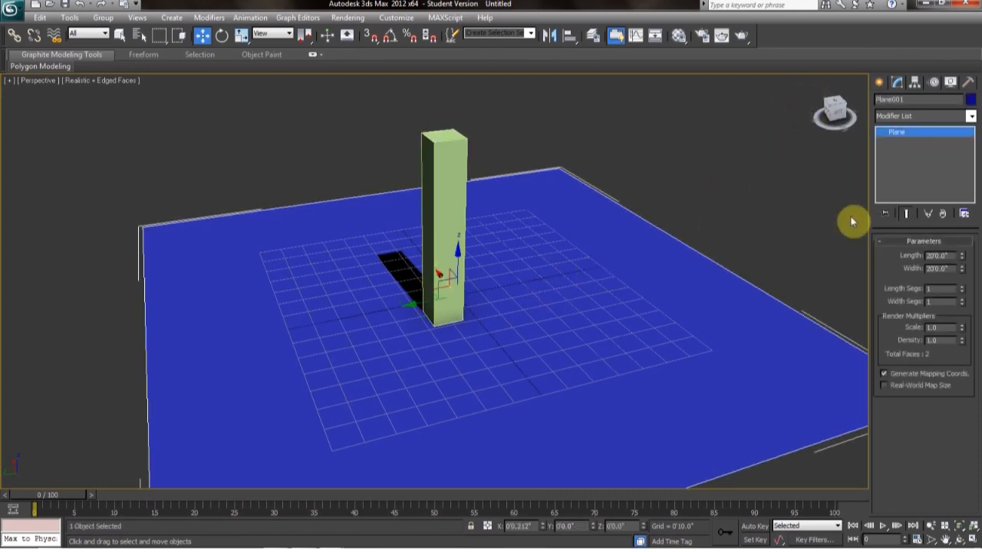
middle_click_drag(788, 216, 826, 187, "alt")
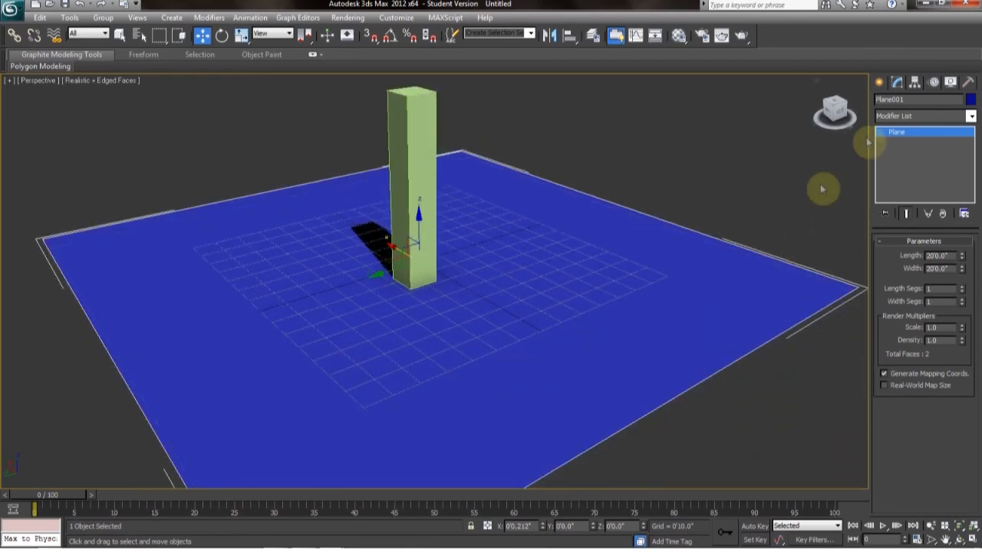
left_click(919, 99)
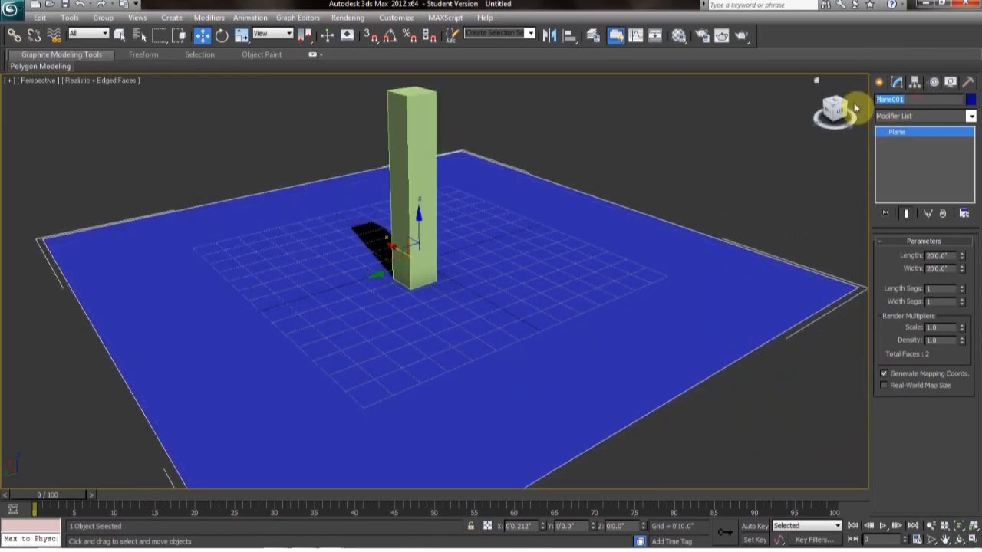
type("Room")
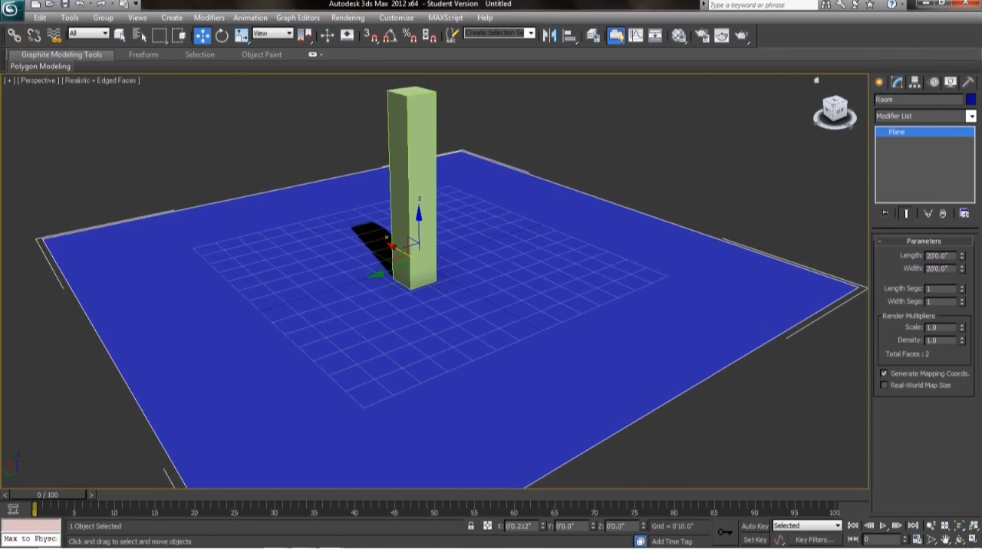
middle_click_drag(739, 128, 715, 115, "alt")
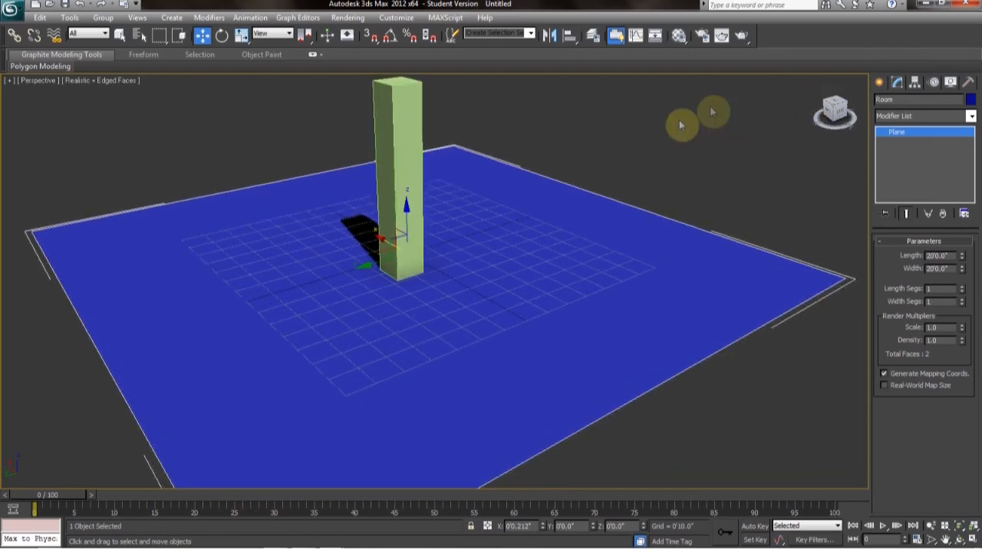
middle_click_drag(682, 127, 646, 132)
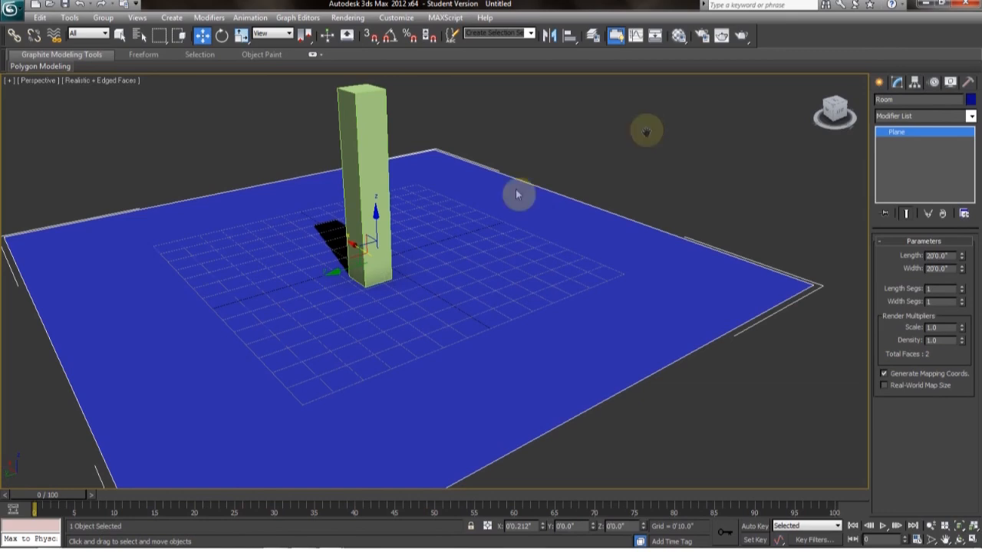
left_click(8, 11)
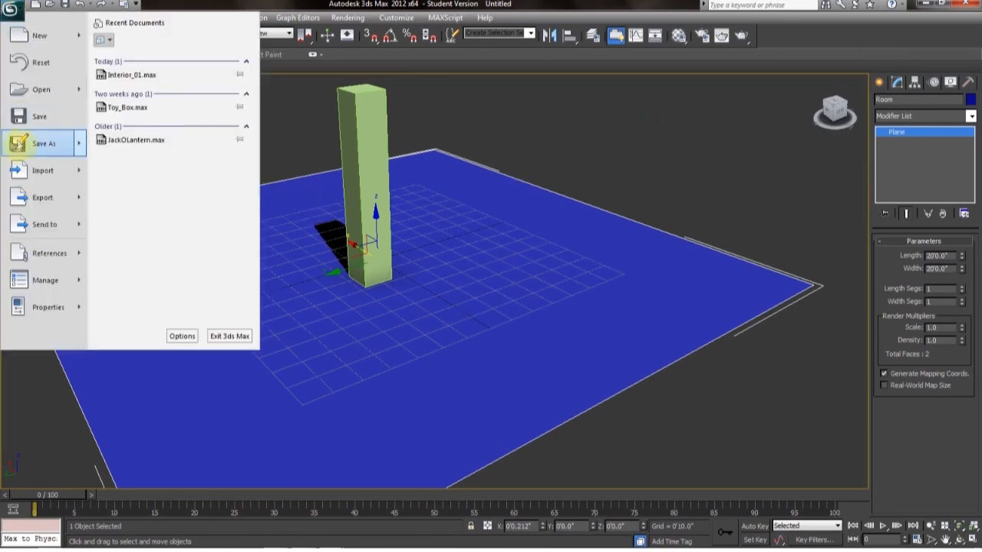
left_click(298, 126)
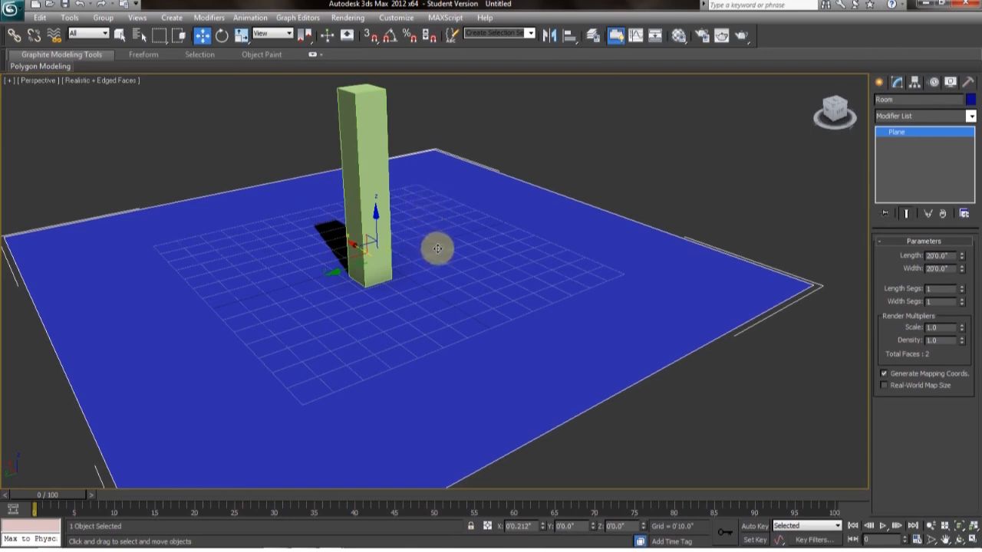
- Convert the Room plane to an Editable Poly
middle_click_drag(531, 287, 585, 294, "alt")
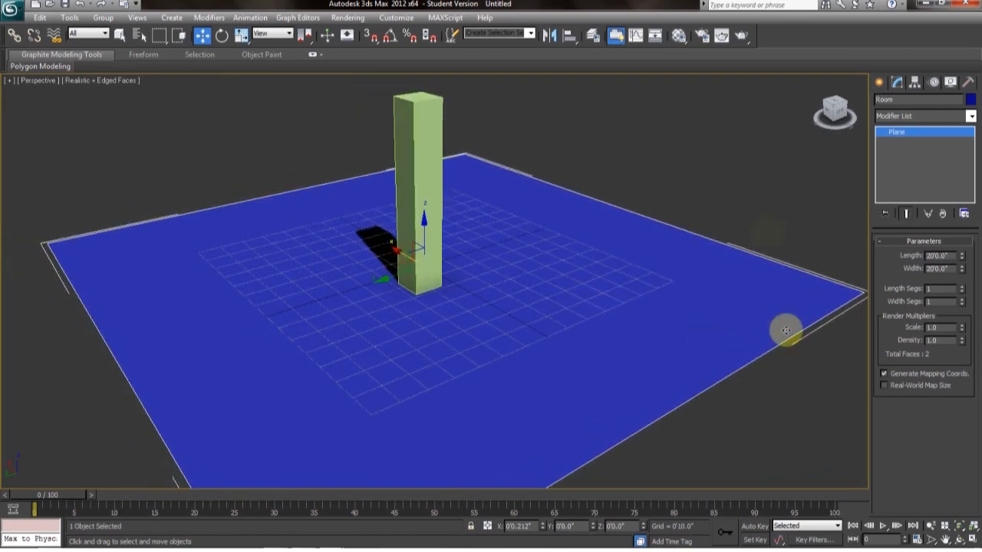
right_click(578, 258)
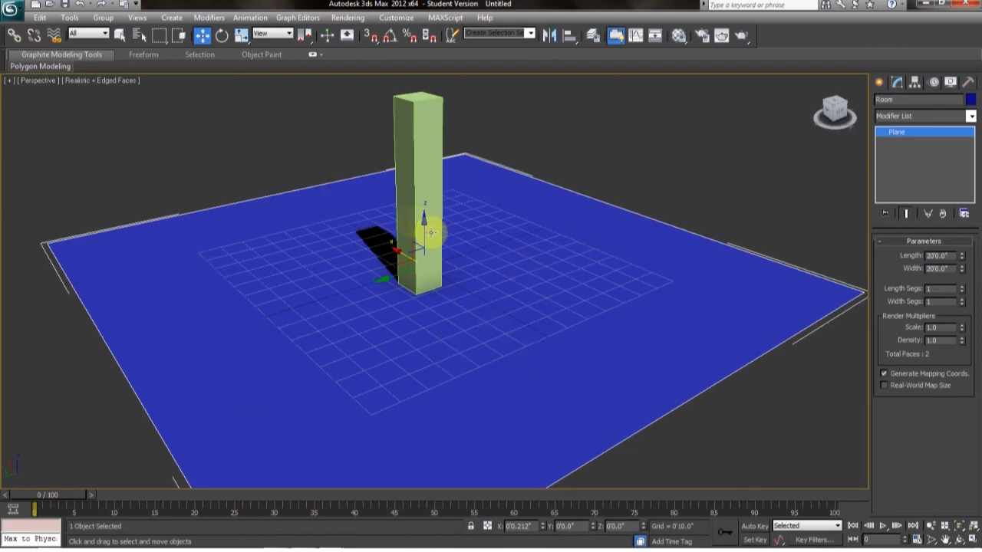
right_click(568, 296)
mouse_move(607, 407)
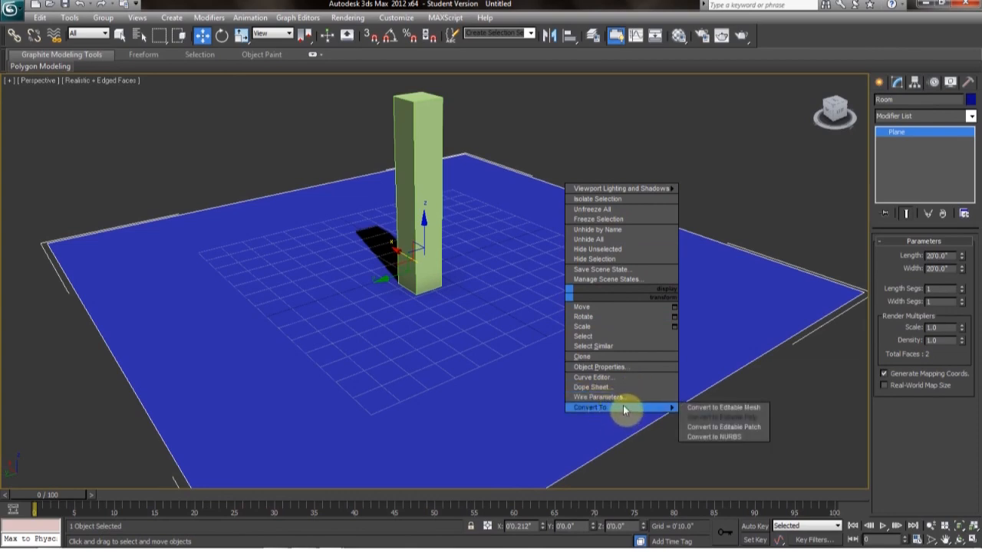
left_click(708, 419)
middle_click_drag(712, 410, 636, 320)
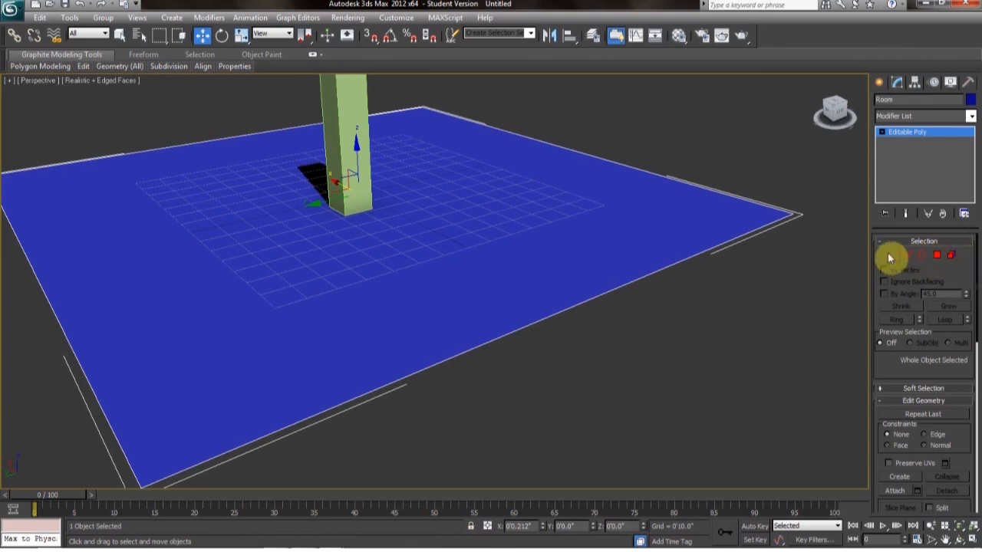
- Inset the Room's single floor polygon to leave a narrow border strip along all four edges
left_click(937, 257)
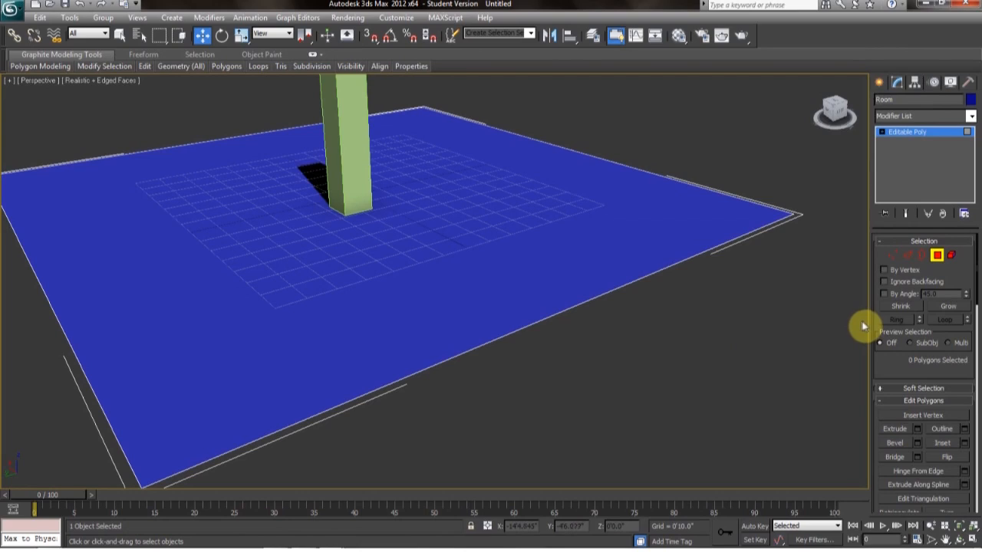
left_click(555, 244)
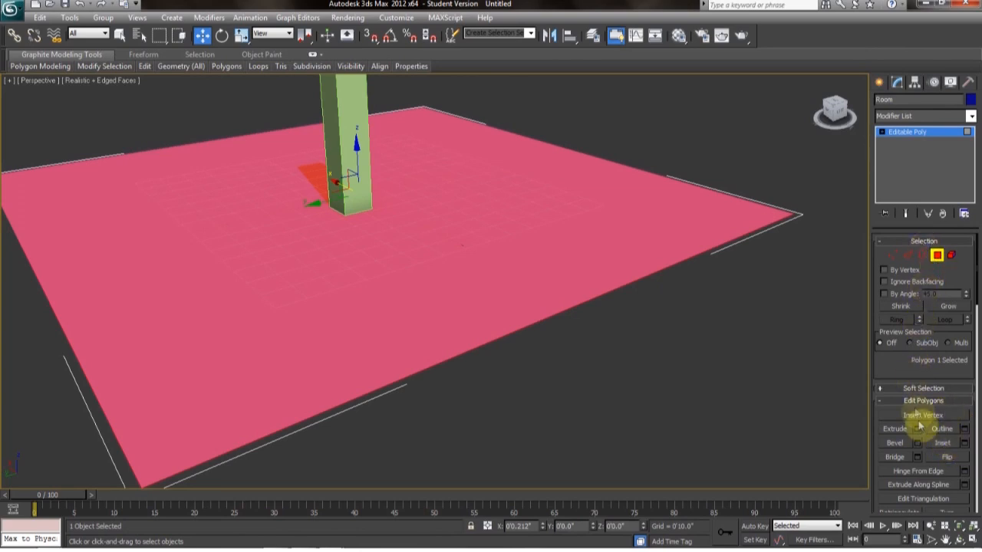
left_click(964, 444)
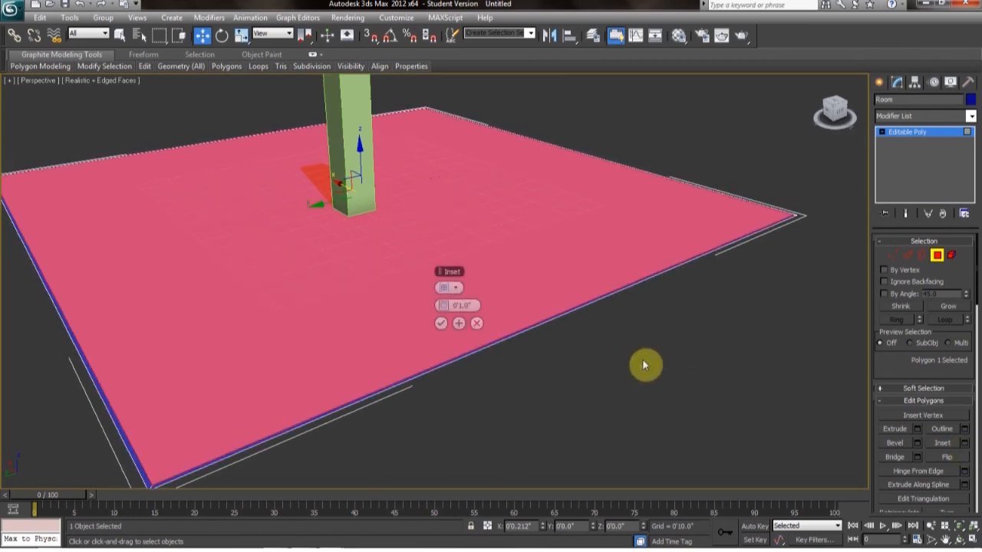
middle_click_drag(656, 359, 618, 364, "alt")
left_click_drag(443, 305, 461, 251)
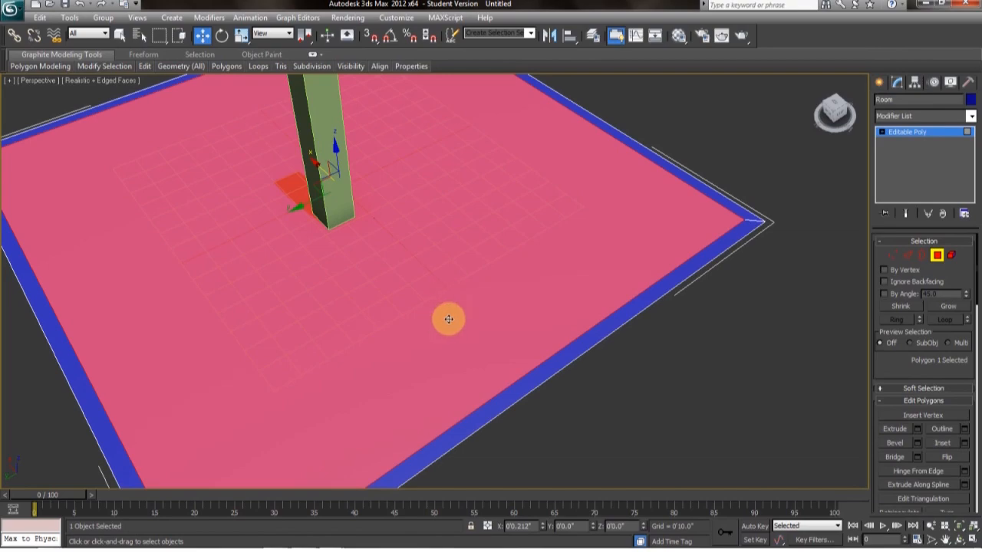
middle_click_drag(462, 306, 452, 423)
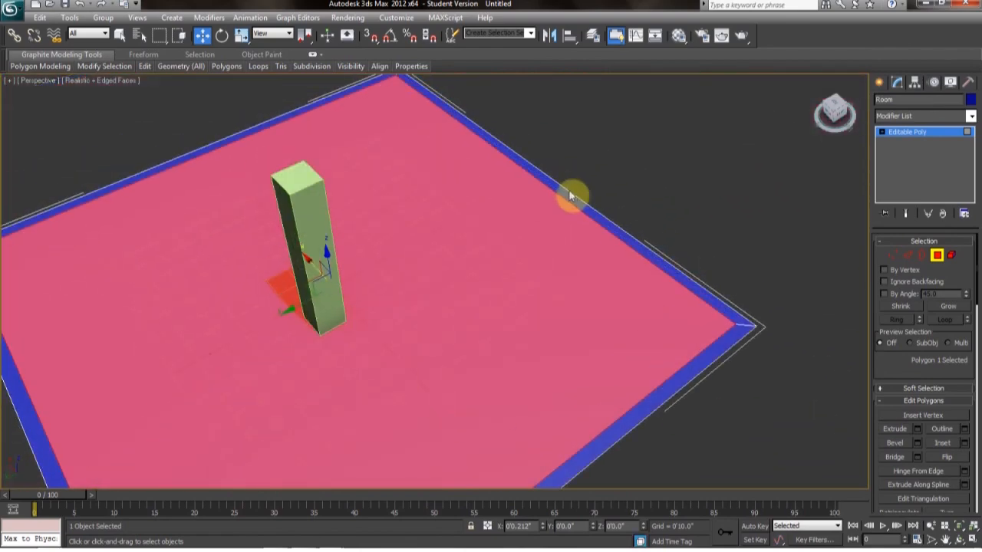
- Select all four narrow border polygons around the edge of the Room floor
middle_click_drag(621, 241, 688, 231)
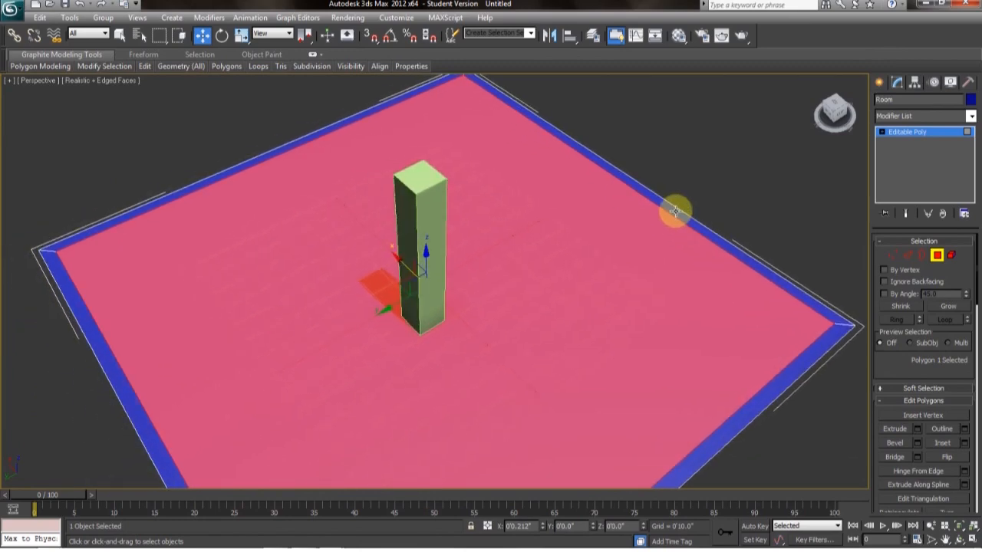
left_click(671, 210)
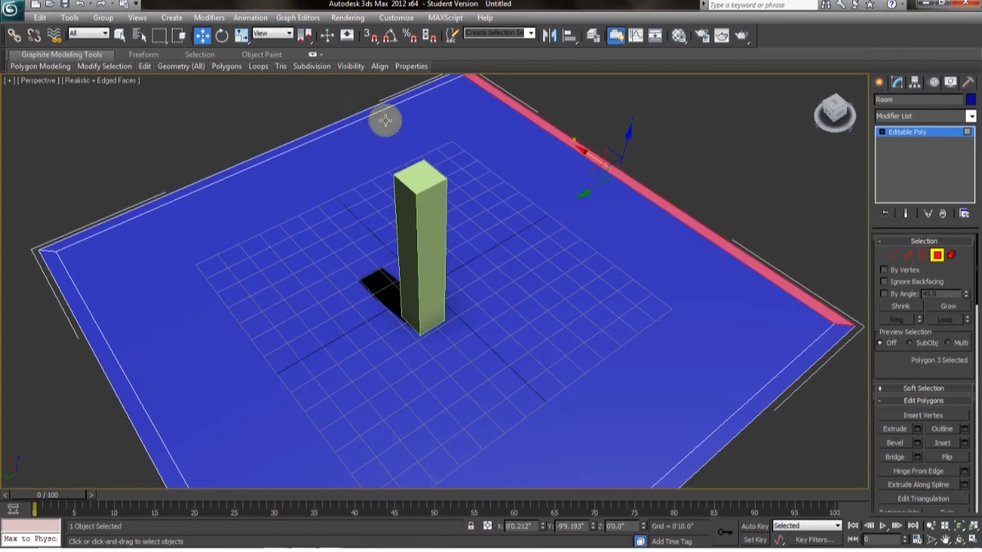
left_click(346, 121)
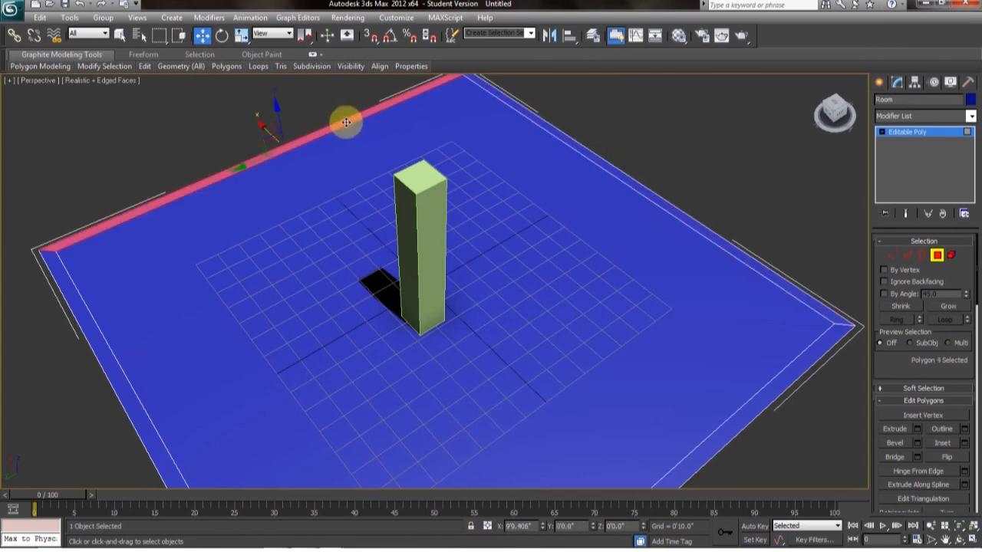
left_click(87, 315)
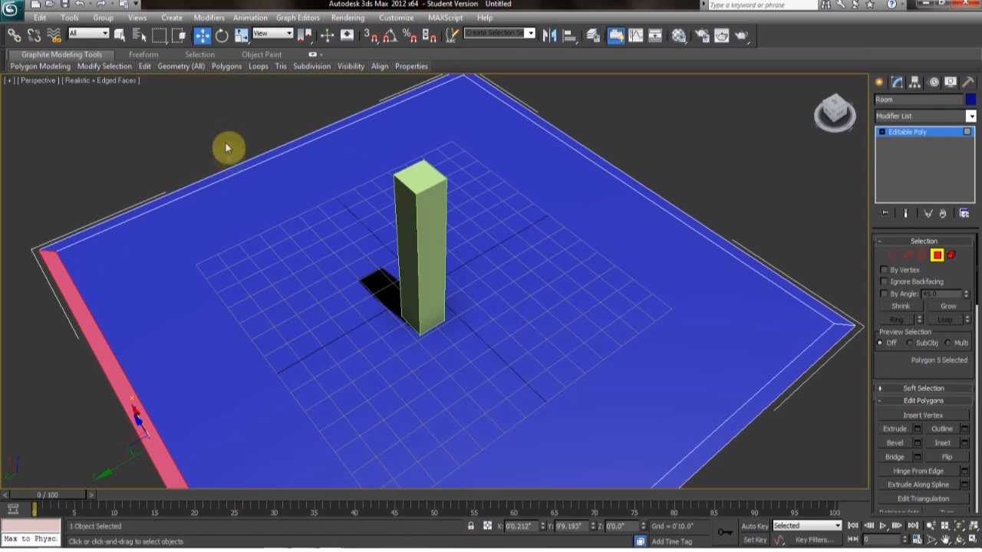
left_click(230, 170, "ctrl")
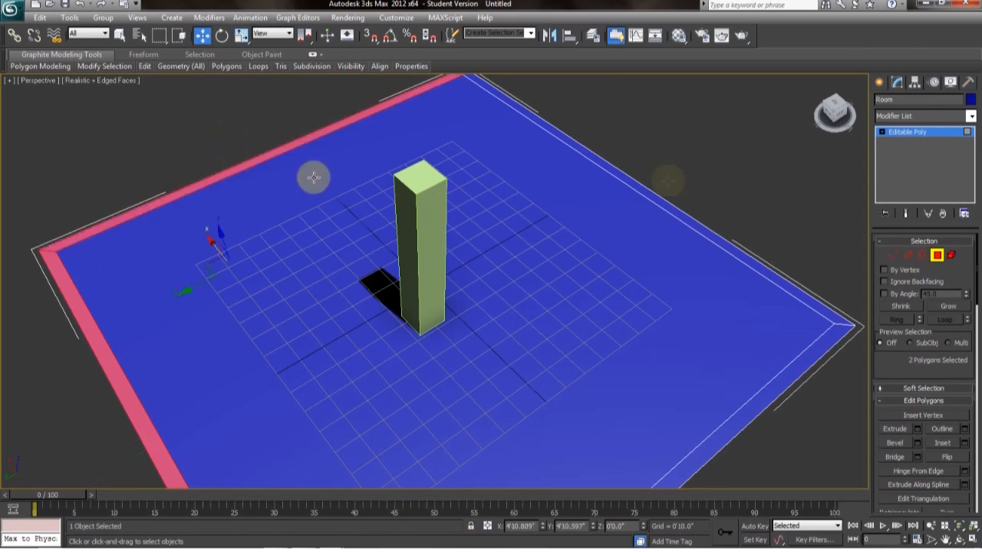
left_click(654, 197, "ctrl")
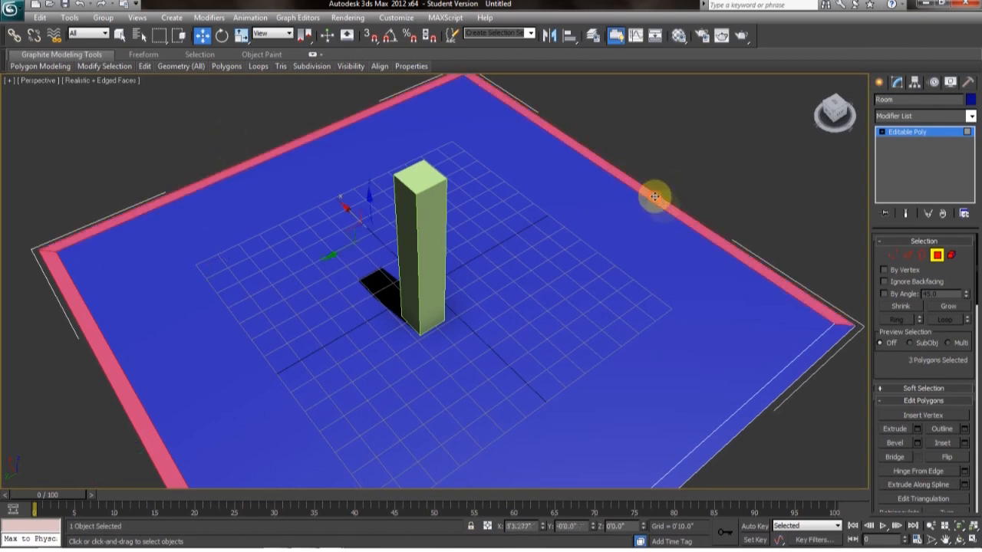
left_click(784, 386, "ctrl")
- Extrude the four border polygons upward to a height of 9'5.333" to form the room's walls
middle_click_drag(685, 334, 425, 323)
middle_click_drag(678, 80, 693, 193)
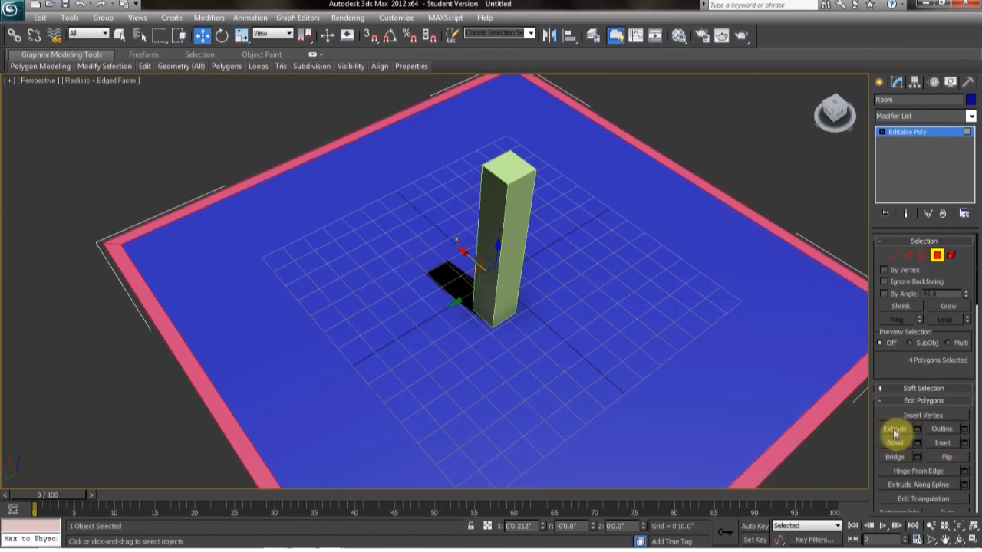
left_click(917, 429)
middle_click_drag(663, 381, 560, 191)
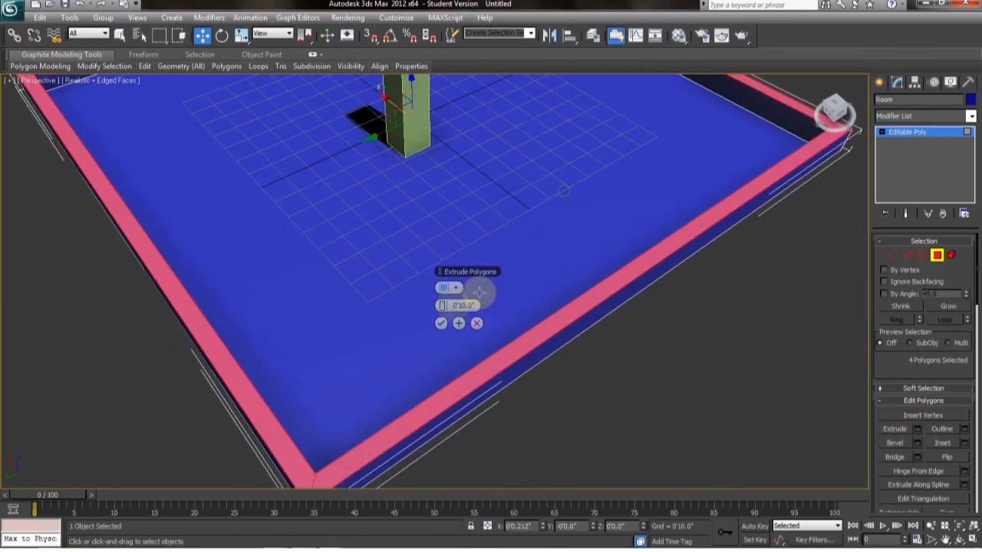
left_click_drag(451, 307, 591, 383)
middle_click_drag(591, 383, 634, 468)
left_click_drag(445, 305, 705, 297)
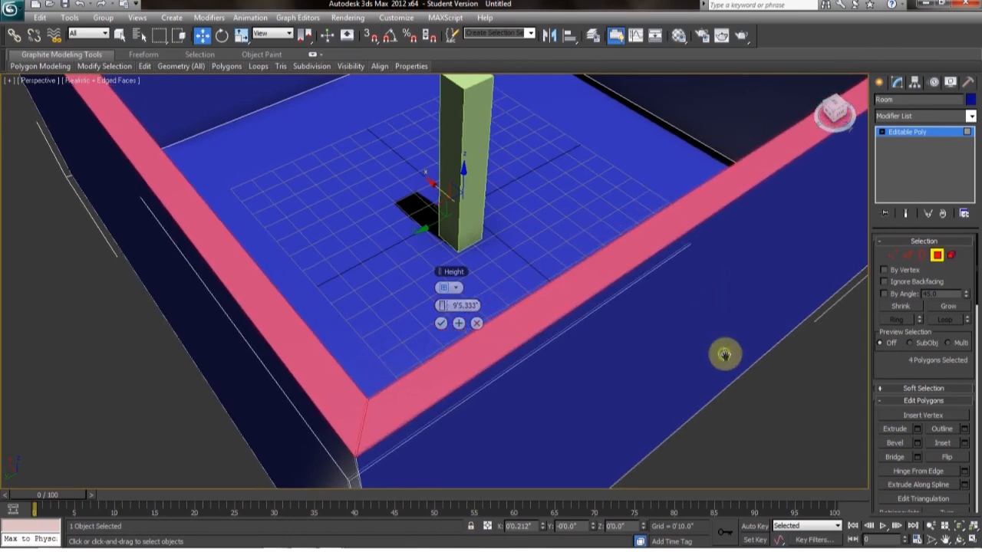
middle_click_drag(724, 412, 673, 377, "alt")
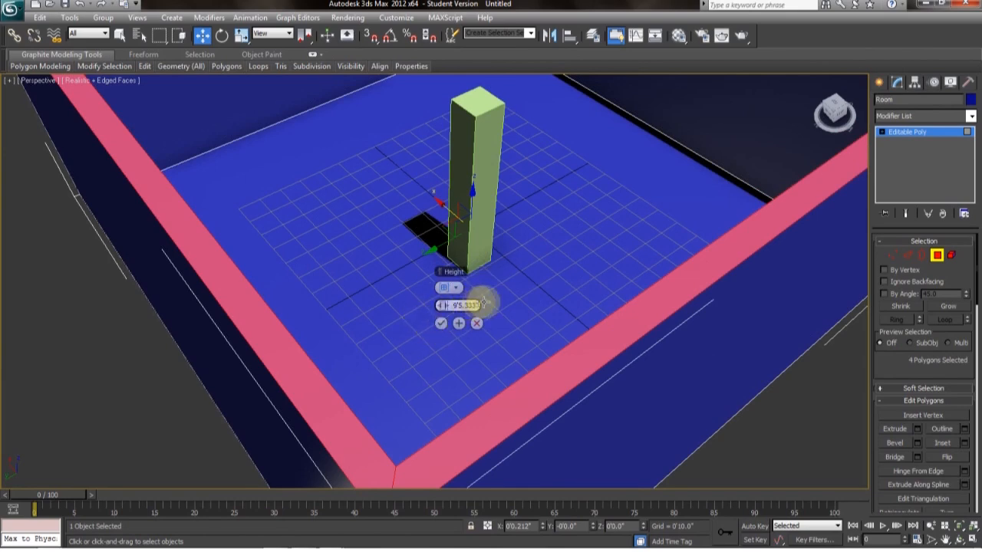
left_click(441, 325)
- Leave polygon editing on the Room and clear the object selection
mouse_move(559, 366)
middle_mouse_down("alt")
mouse_move(509, 368)
mouse_move(476, 320)
mouse_move(555, 378)
middle_mouse_up("alt")
scroll(549, 373, "down", 6)
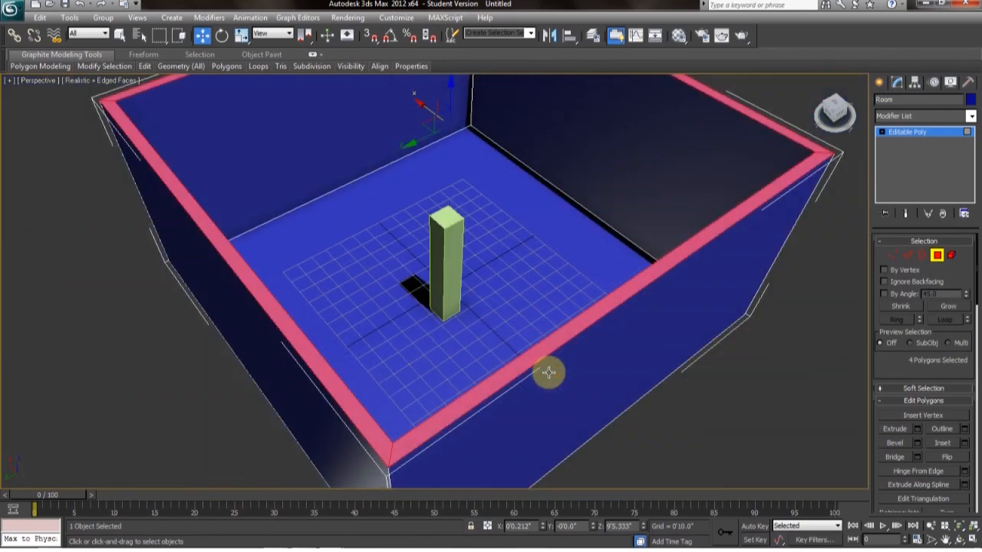
middle_click_drag(561, 373, 551, 405, "alt")
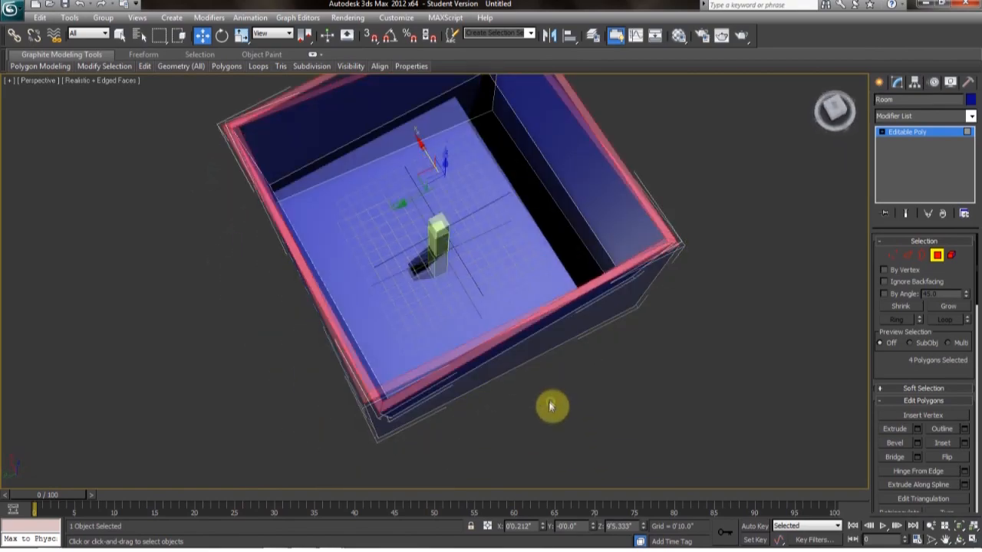
left_click(439, 243)
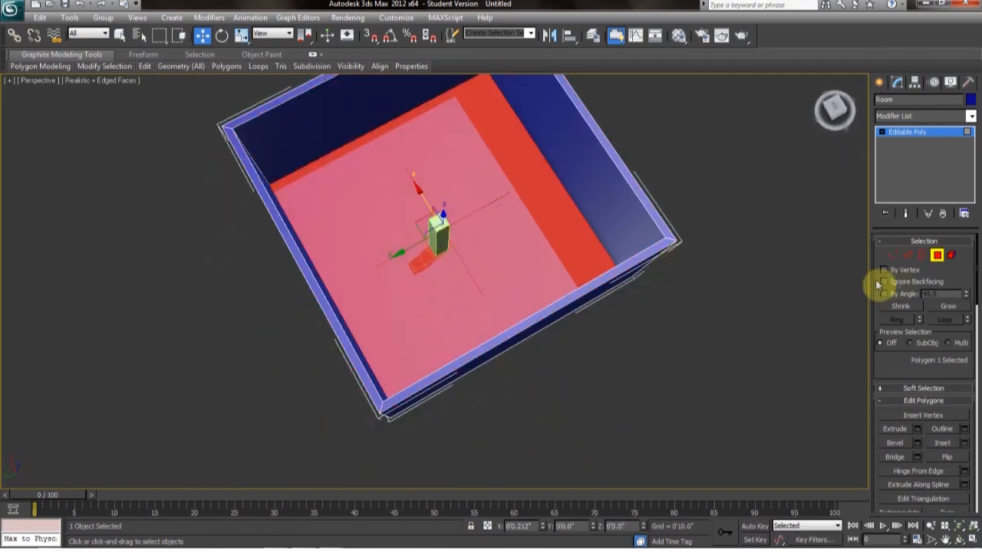
left_click(937, 255)
left_click(728, 279)
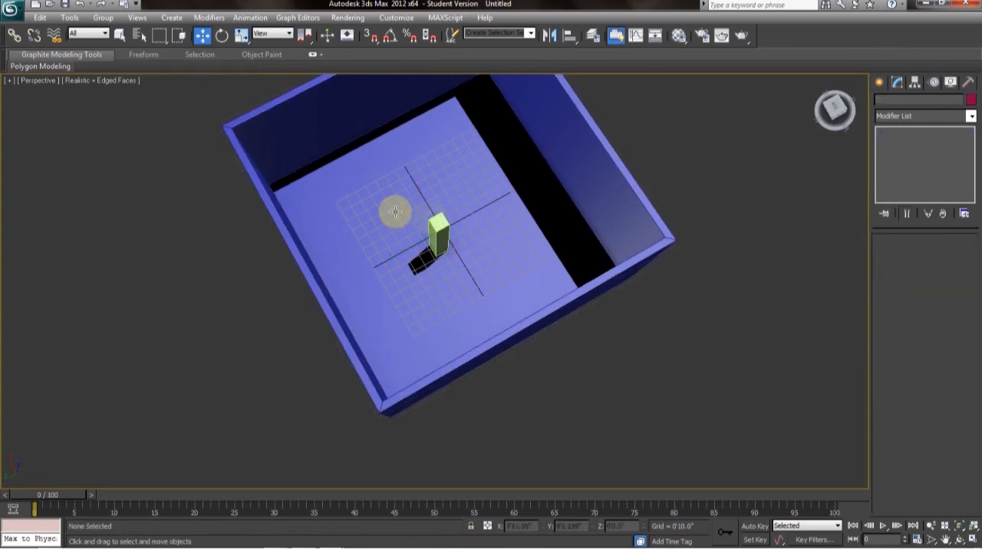
- Move the BoxMan box to the world origin by setting its X and Y positions to 0, and deselect it
left_click(437, 230)
right_click(199, 43)
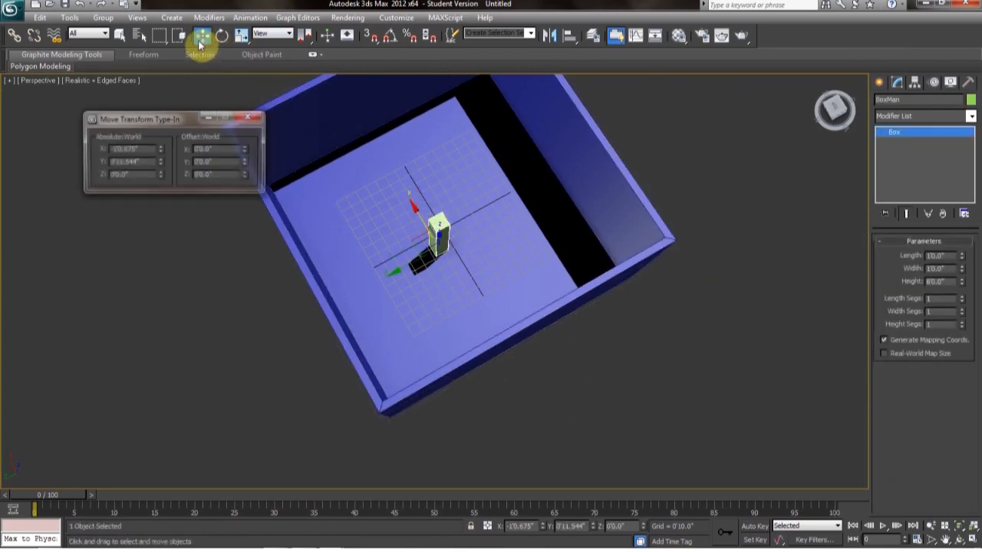
right_click(160, 149)
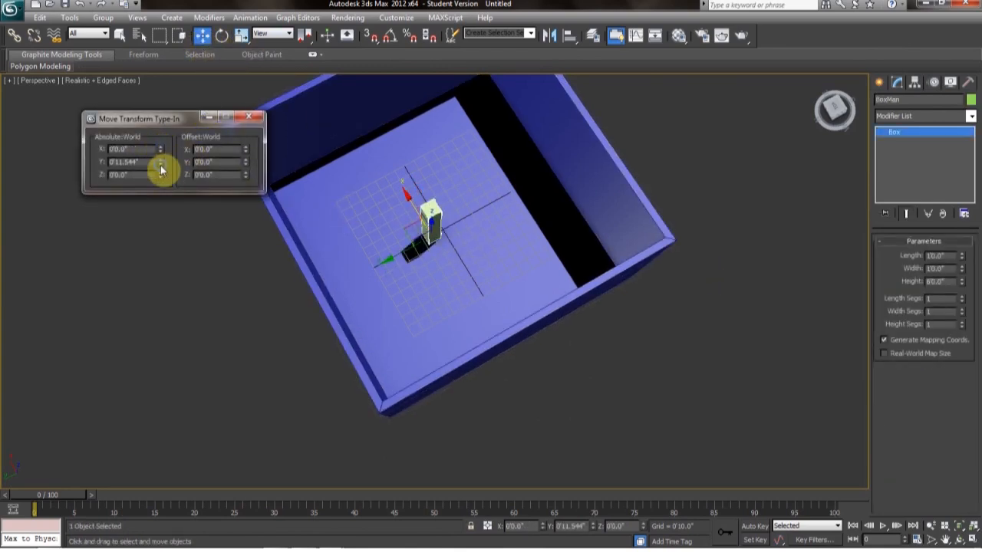
right_click(160, 163)
left_click(248, 118)
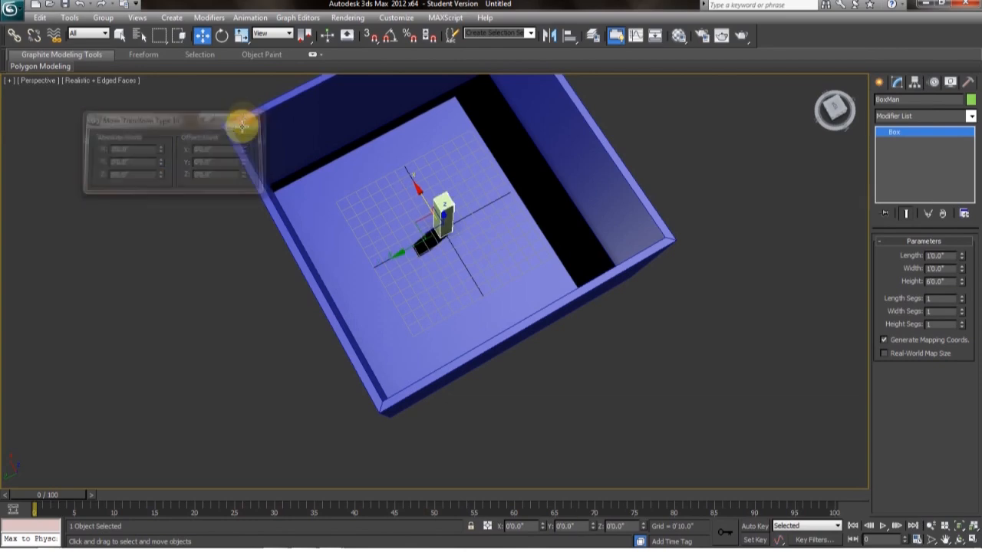
left_click(699, 261)
- Select the outer top edge of the Room's near wall at edge level and expand it to its full edge ring
middle_click_drag(724, 297, 364, 293, "alt")
left_click(451, 290)
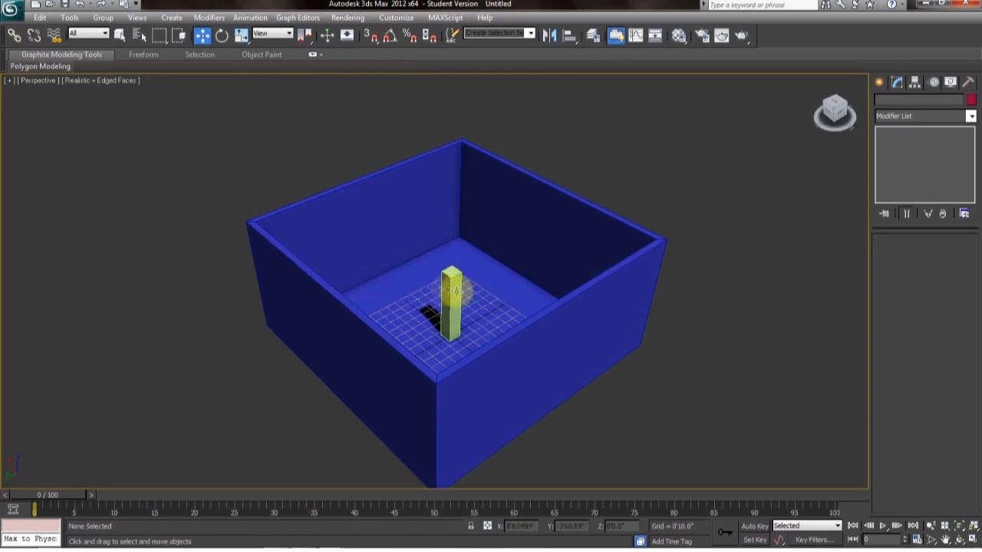
left_click(518, 328)
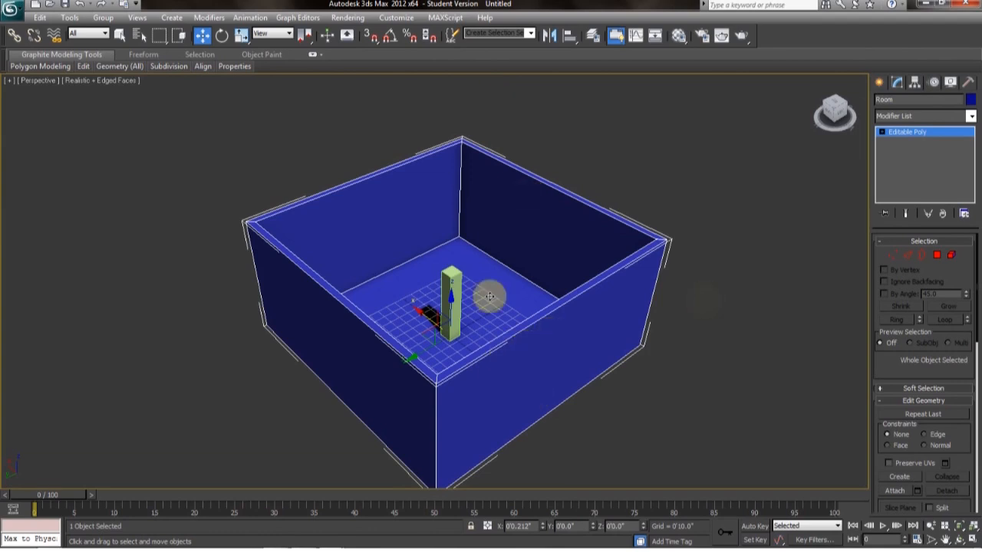
left_click(907, 254)
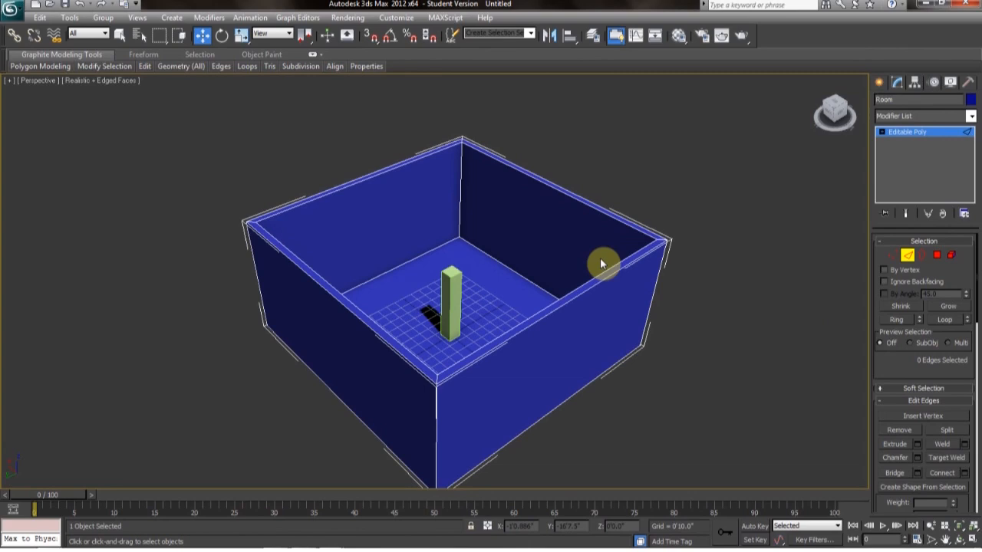
mouse_move(695, 229)
middle_mouse_down()
mouse_move(676, 221)
mouse_move(675, 245)
mouse_move(689, 214)
mouse_move(693, 221)
middle_mouse_up()
scroll(645, 276, "up", 3)
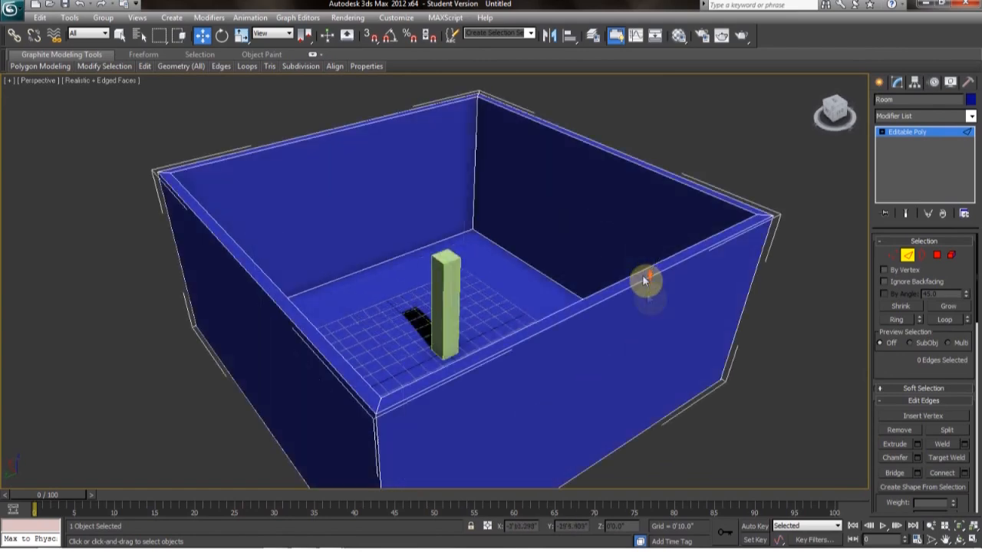
middle_click_drag(652, 317, 636, 293)
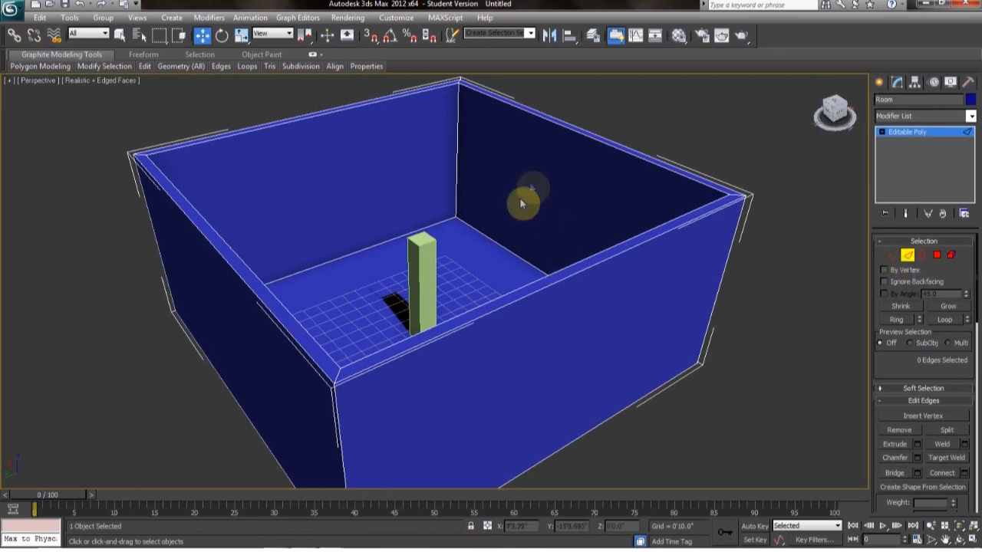
left_click(564, 277)
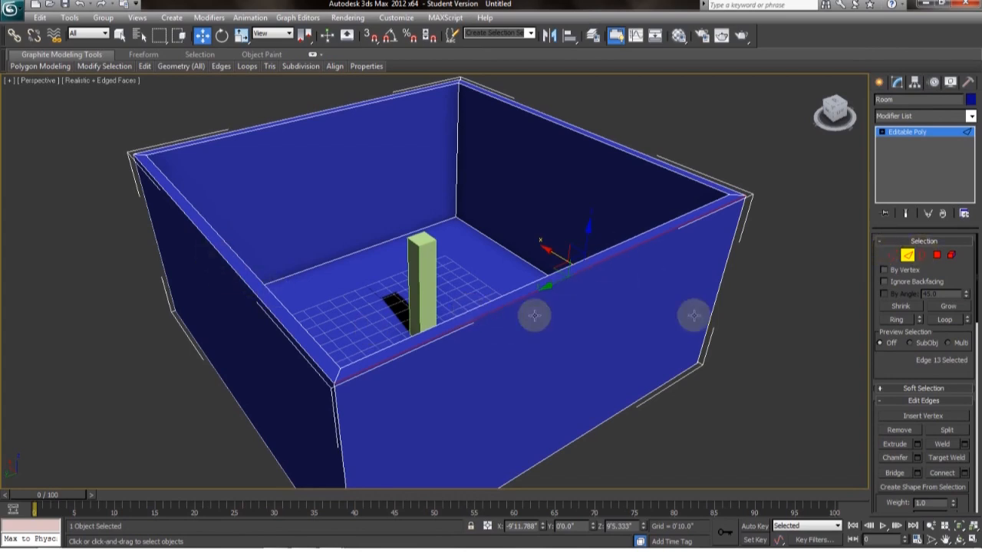
left_click(897, 320)
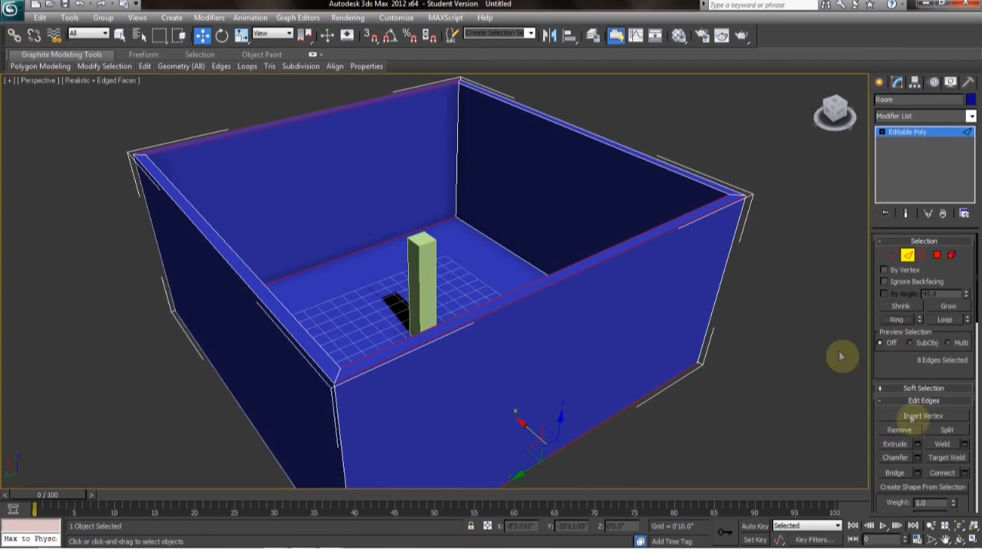
- Connect the selected ring edges with 2 segments and a pinch of 7, keeping the settings open
left_click(964, 473)
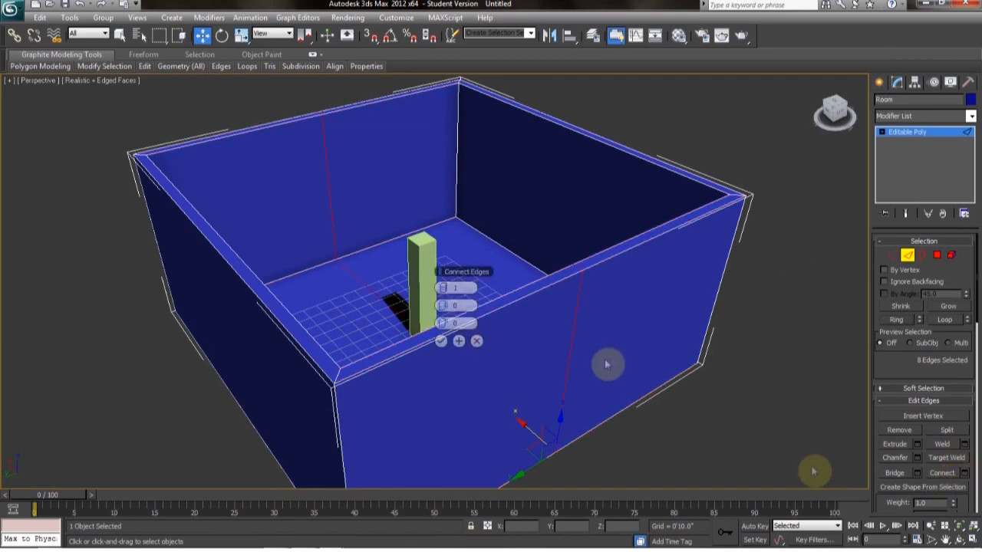
middle_click_drag(687, 345, 576, 362, "alt")
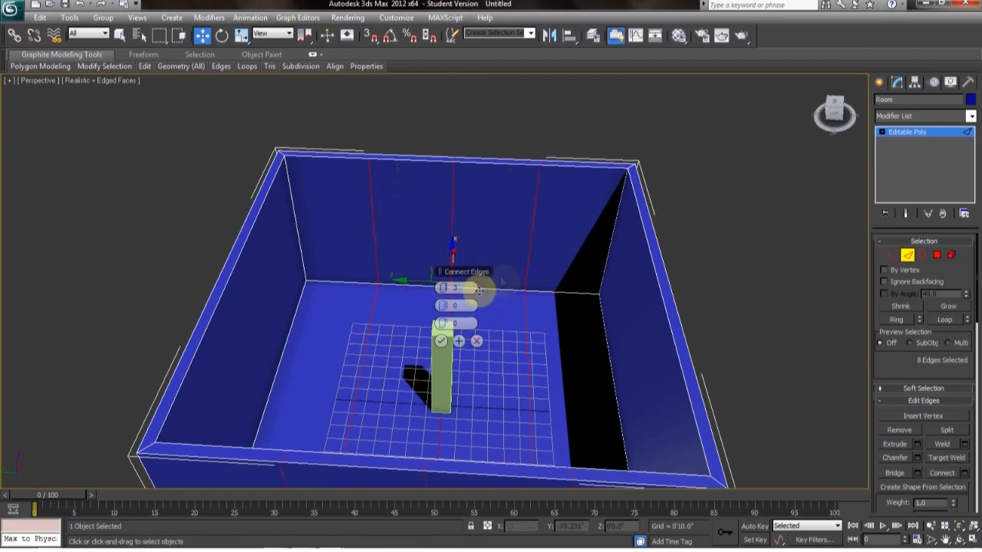
left_click_drag(464, 305, 465, 330)
left_click(439, 288)
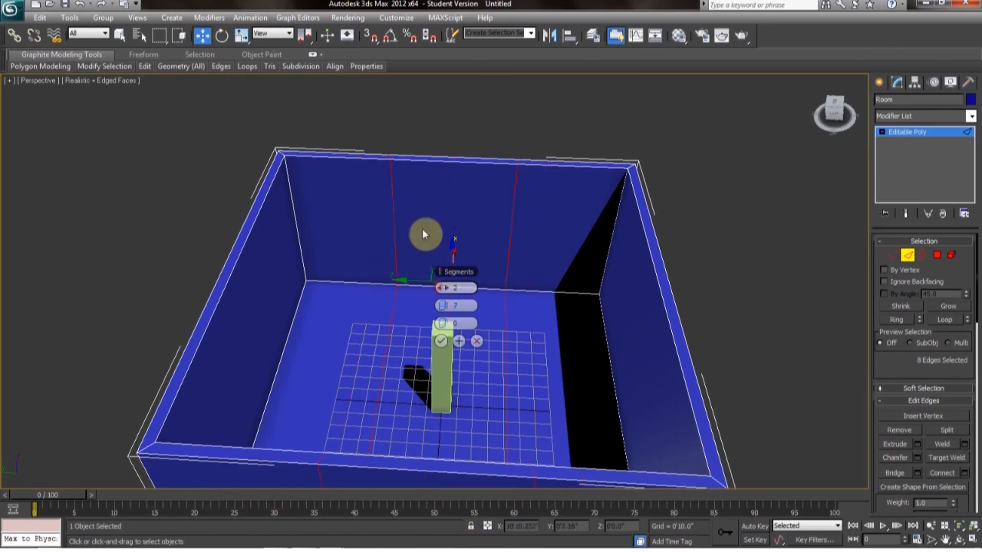
- Change the Room's object color from the basic palette to light purple
middle_click_drag(454, 210, 408, 245)
scroll(484, 243, "up", 2)
scroll(528, 309, "up", 3)
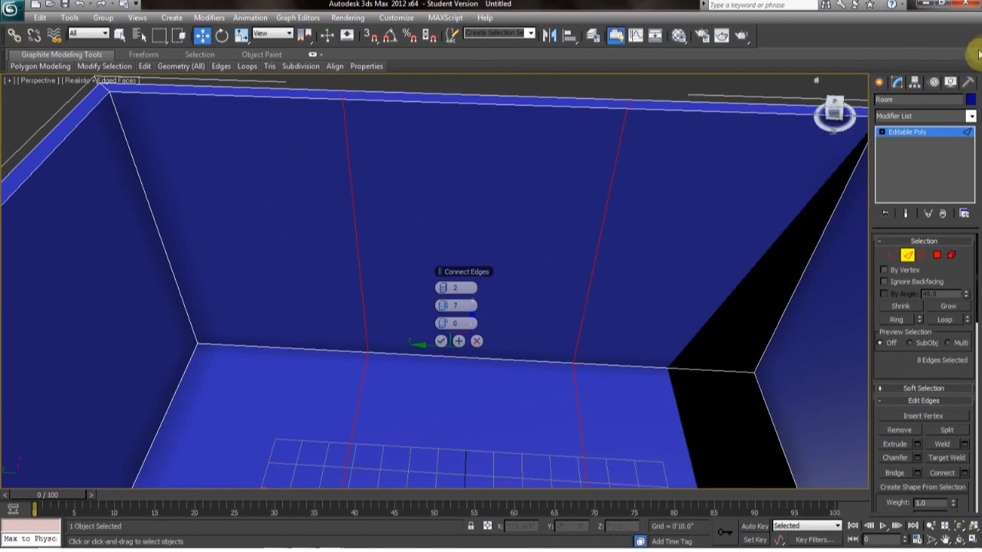
left_click(969, 102)
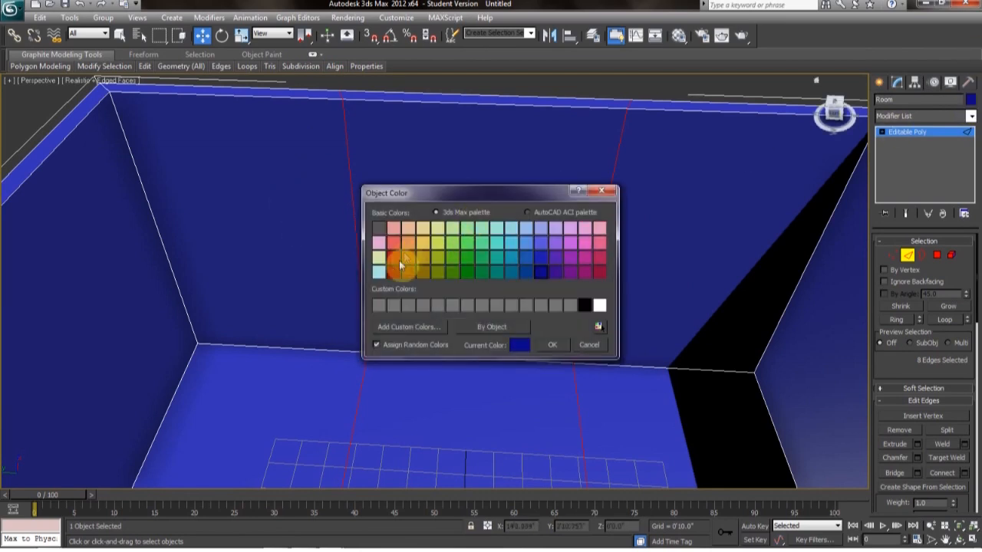
left_click(453, 257)
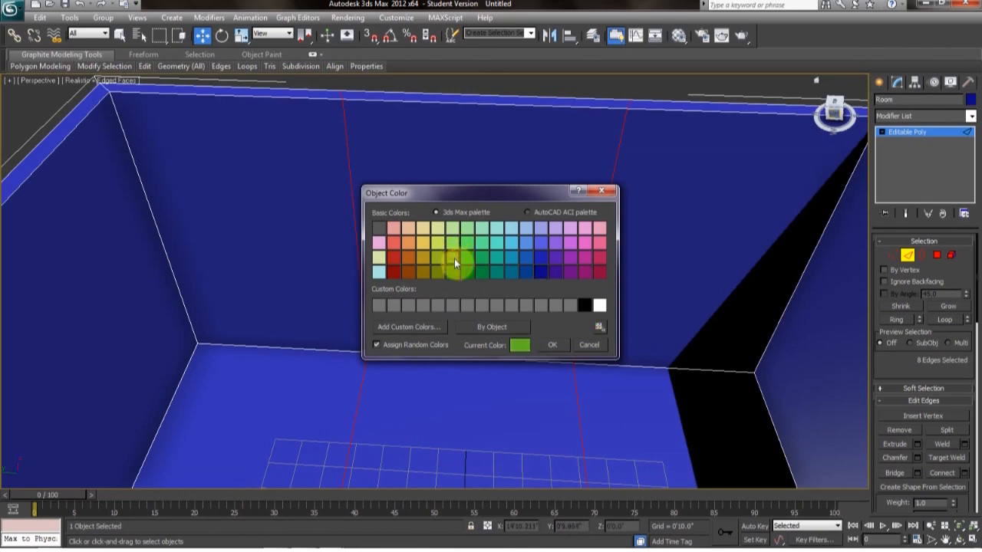
left_click(570, 258)
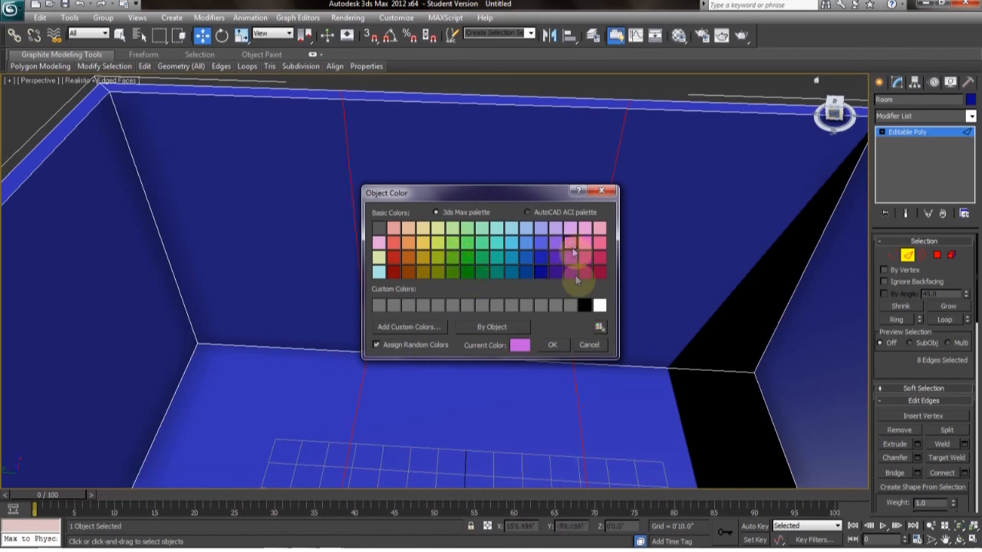
left_click(552, 344)
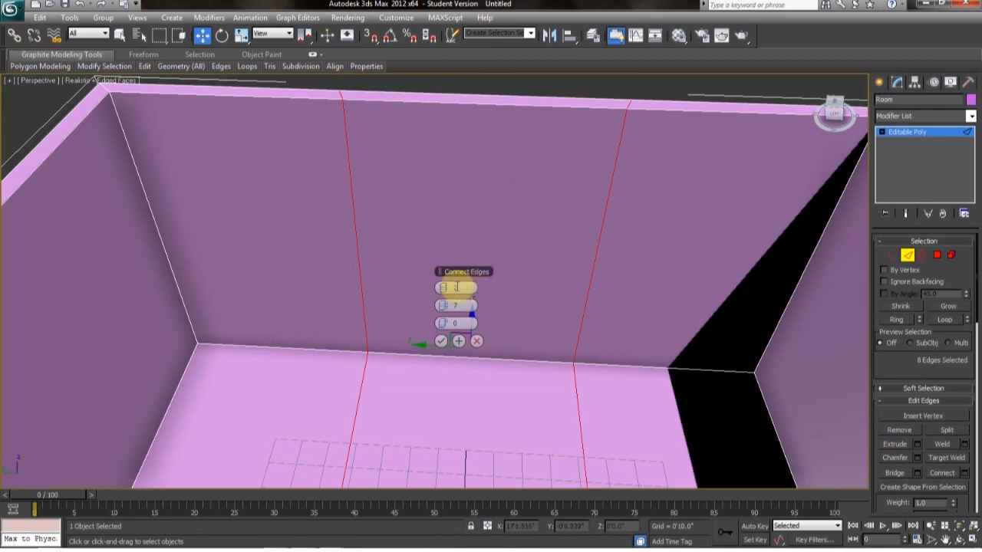
- Set the pinch of the connecting edges to -30 to bring the two lines closer together on the walls
middle_click_drag(601, 344, 613, 69, "alt")
middle_click_drag(617, 163, 551, 211, "alt")
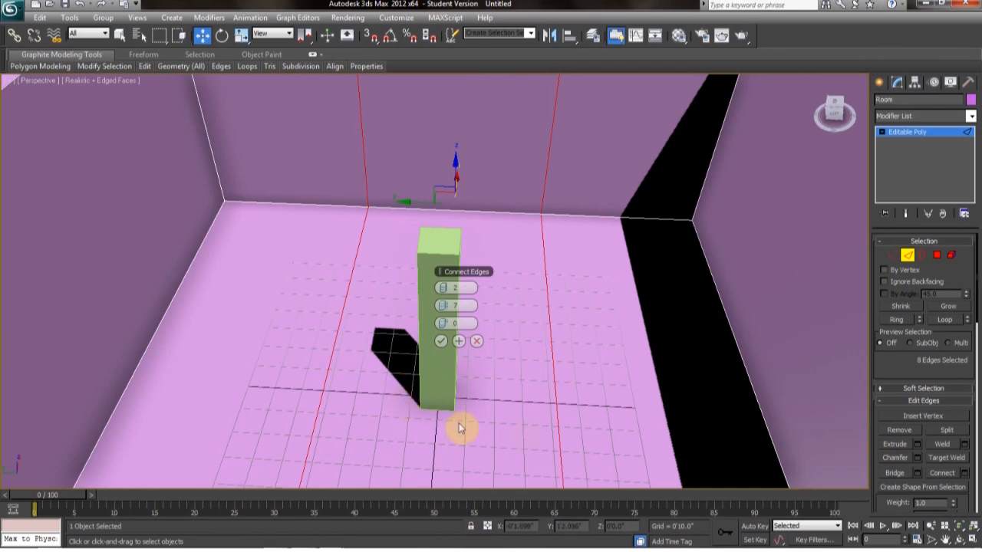
middle_click_drag(487, 401, 528, 444, "alt")
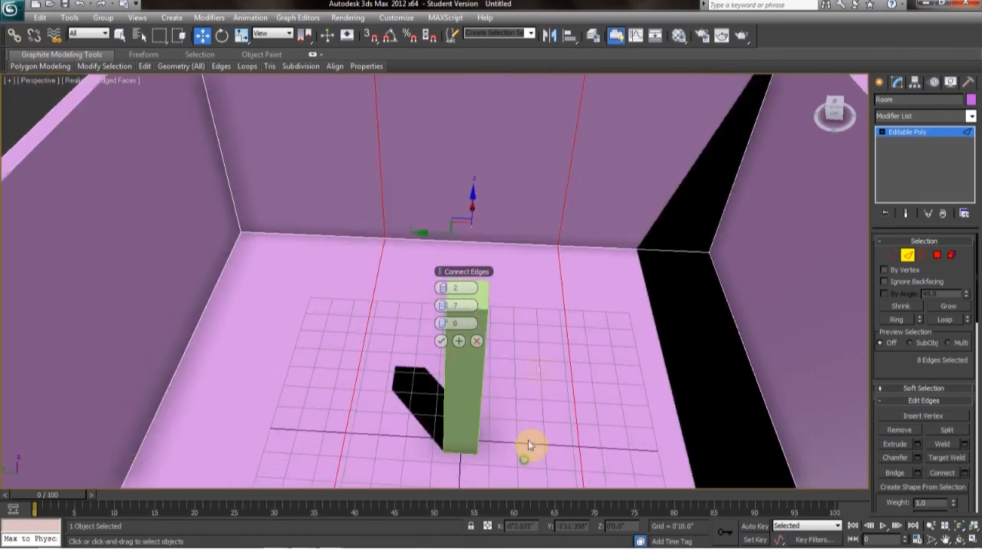
left_click_drag(441, 309, 348, 314)
scroll(378, 361, "down", 1)
middle_click_drag(379, 368, 366, 467)
scroll(386, 407, "up", 1)
middle_click_drag(386, 407, 395, 447)
middle_click_drag(398, 285, 403, 306)
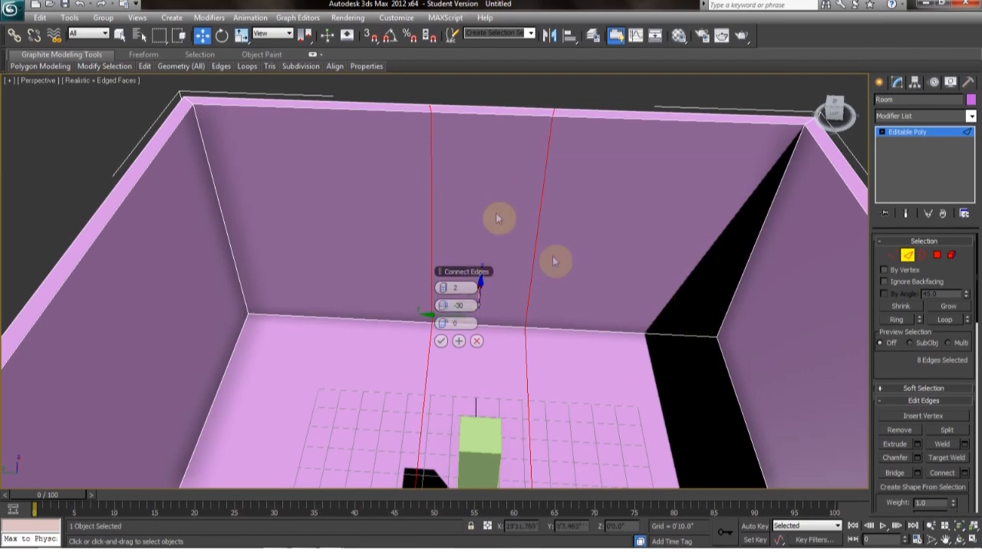
- Apply the connection of the Room's ring edges with 2 segments and a pinch of -30
middle_click_drag(627, 250, 608, 157)
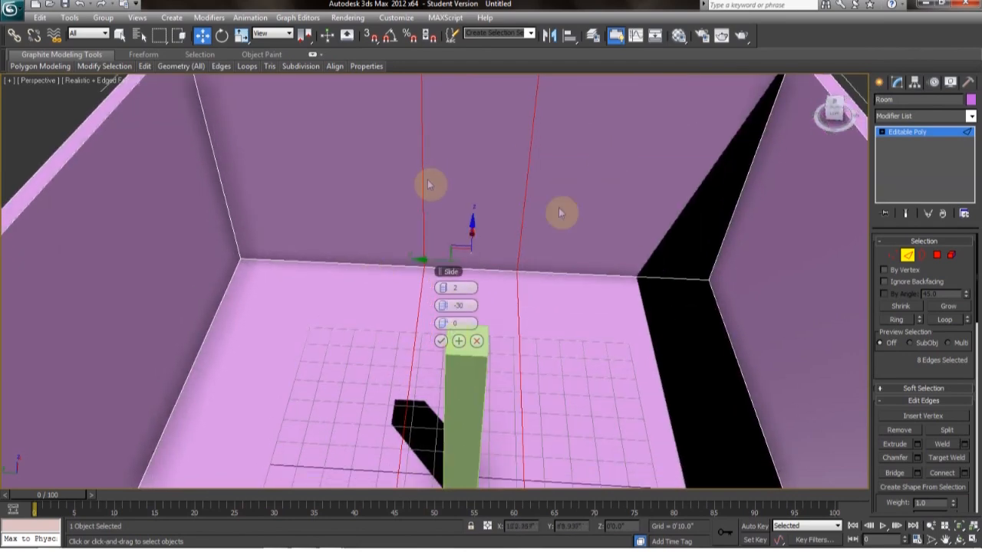
middle_click_drag(646, 347, 631, 312)
left_click(440, 343)
scroll(660, 292, "down", 8)
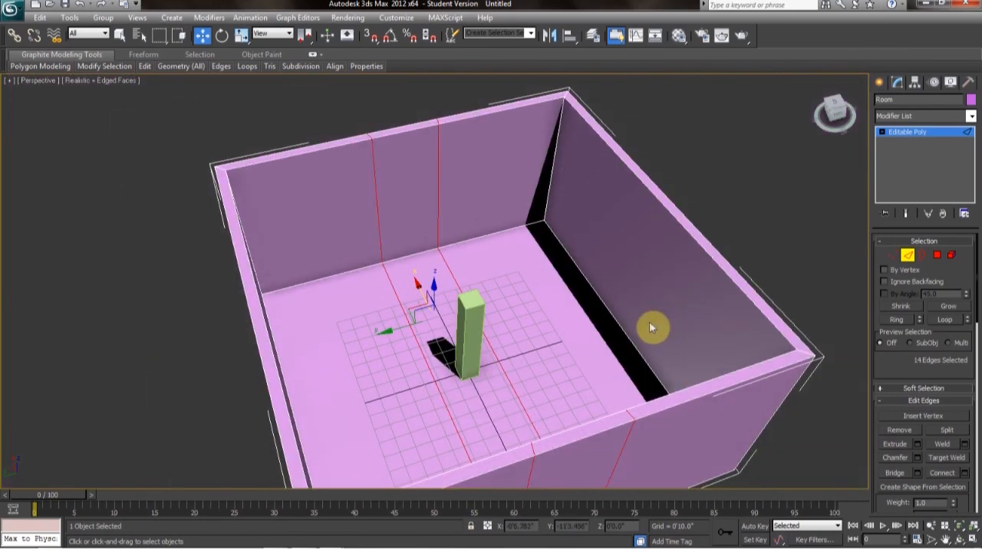
mouse_move(652, 327)
middle_mouse_down("alt")
mouse_move(678, 317)
mouse_move(658, 328)
middle_mouse_up("alt")
middle_click_drag(552, 342, 465, 358)
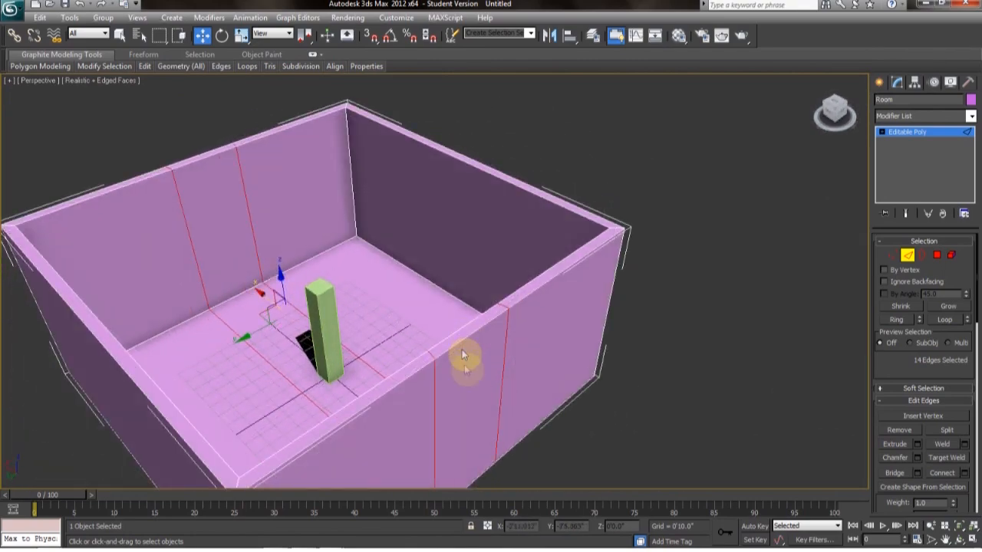
- Select all three outer top edge segments of the near divided wall and expand them to their full edge rings
left_click(419, 374)
middle_click_drag(486, 386, 516, 304)
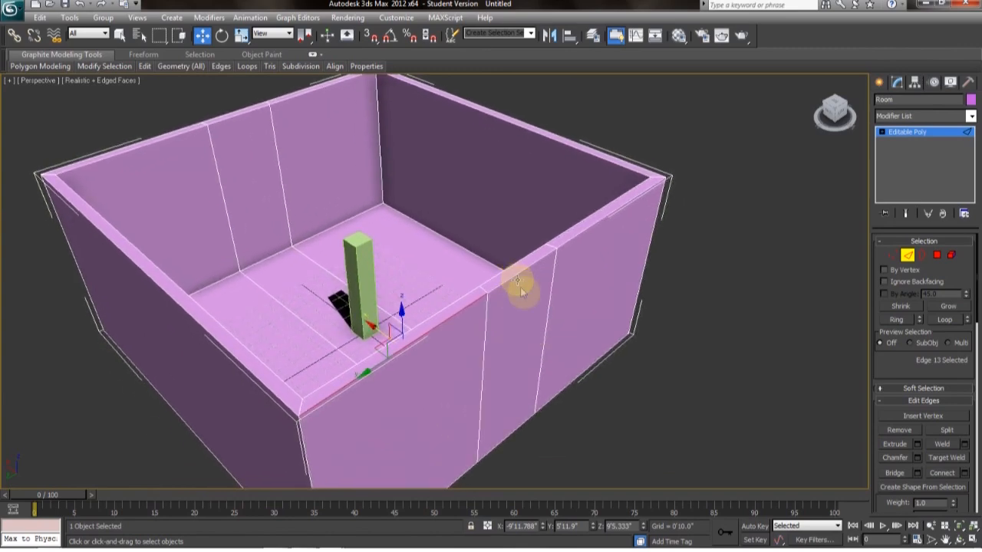
left_click(897, 320)
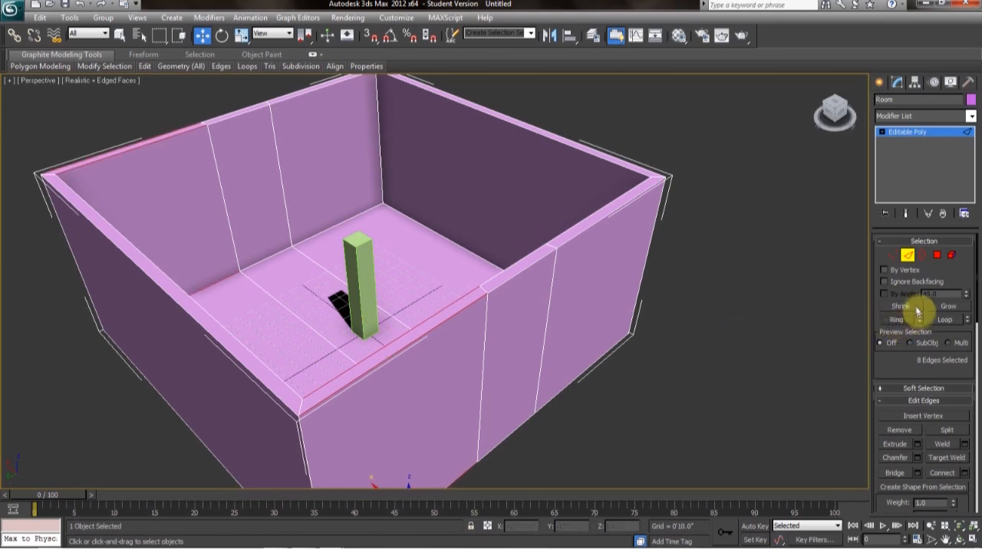
left_click(515, 278)
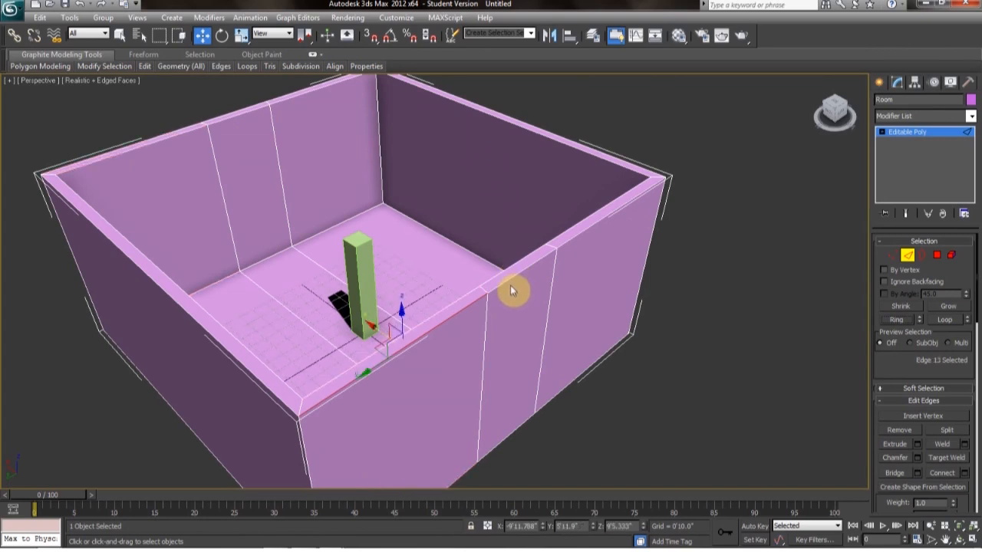
left_click(511, 280)
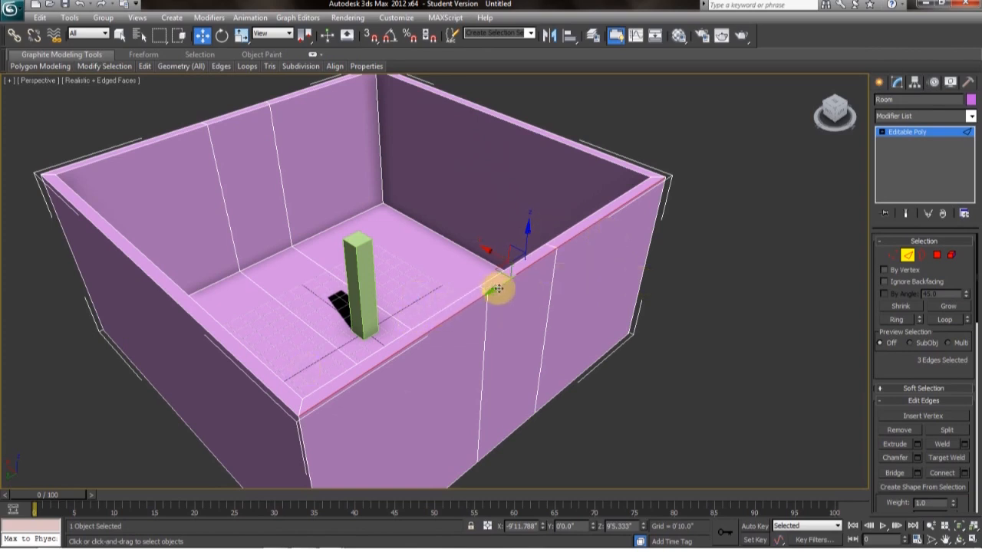
left_click(902, 323)
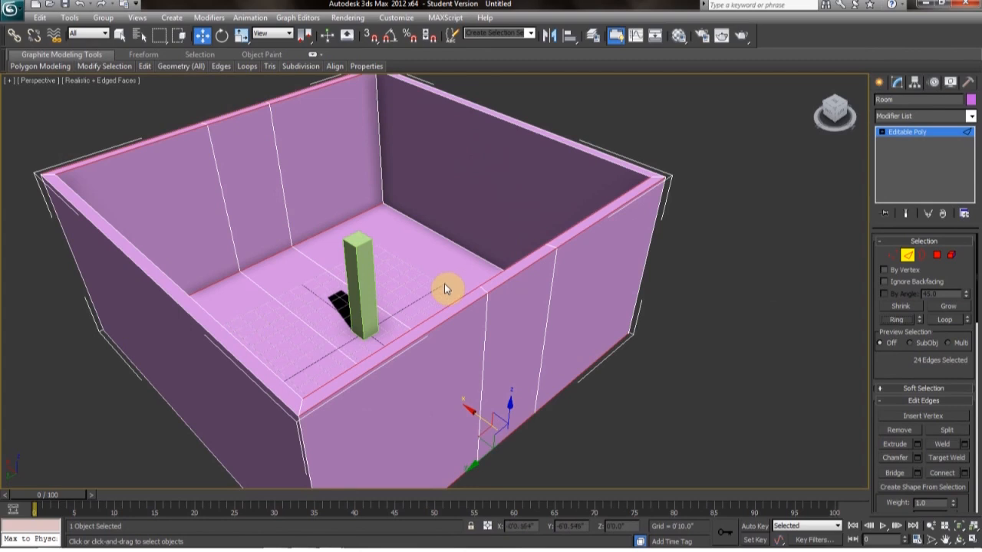
- Try connecting the rings of all three wall sections with 2 segments and a pinch of -30, and cancel the connection
left_click(965, 474)
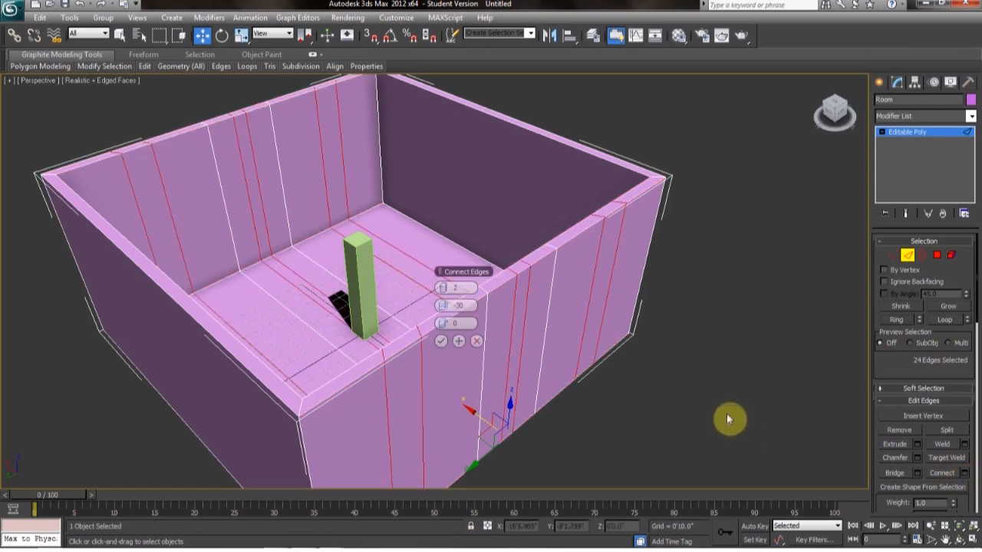
middle_click_drag(727, 409, 686, 408, "alt")
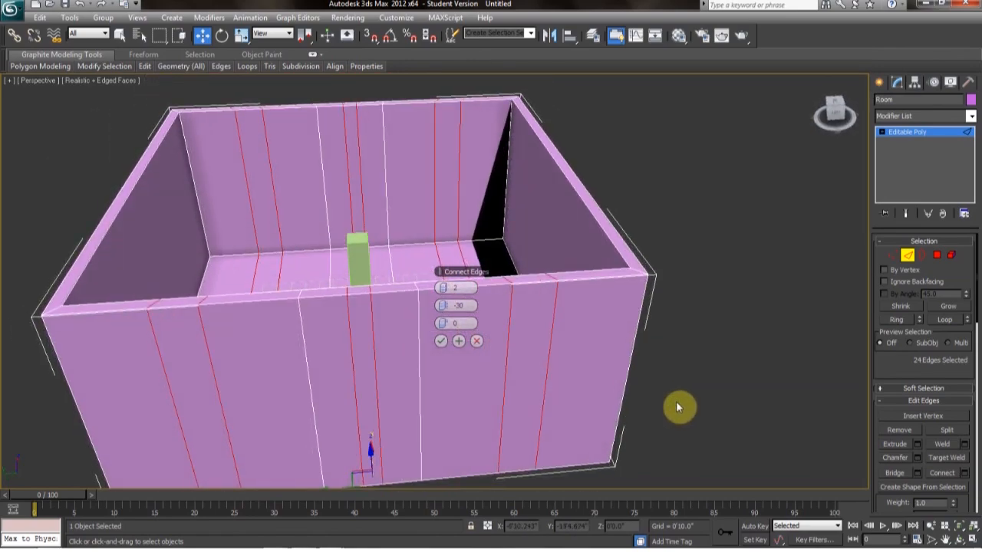
left_click(458, 342)
left_click(476, 342)
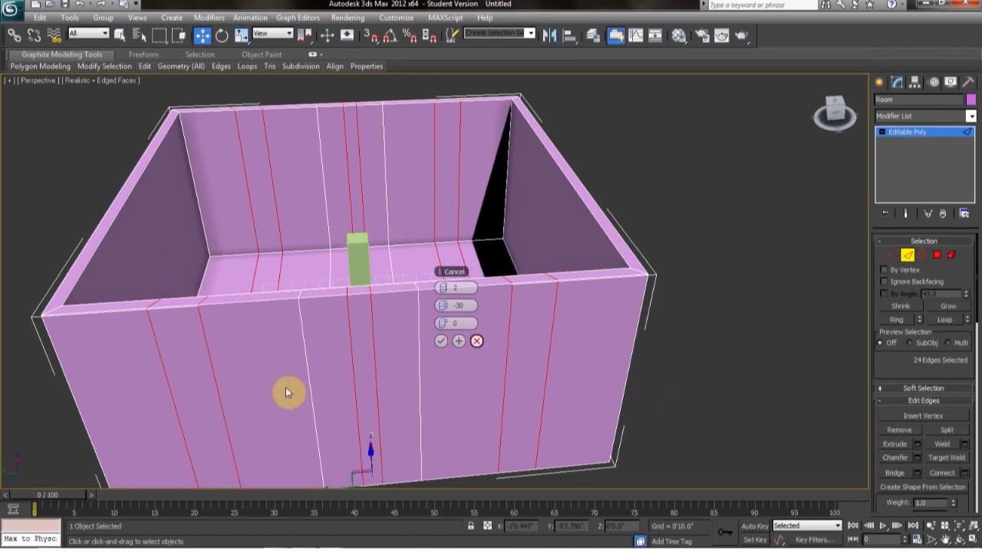
- Select the outer top edge of the adjacent undivided wall and expand it to its full edge ring
middle_click_drag(261, 388, 402, 385, "alt")
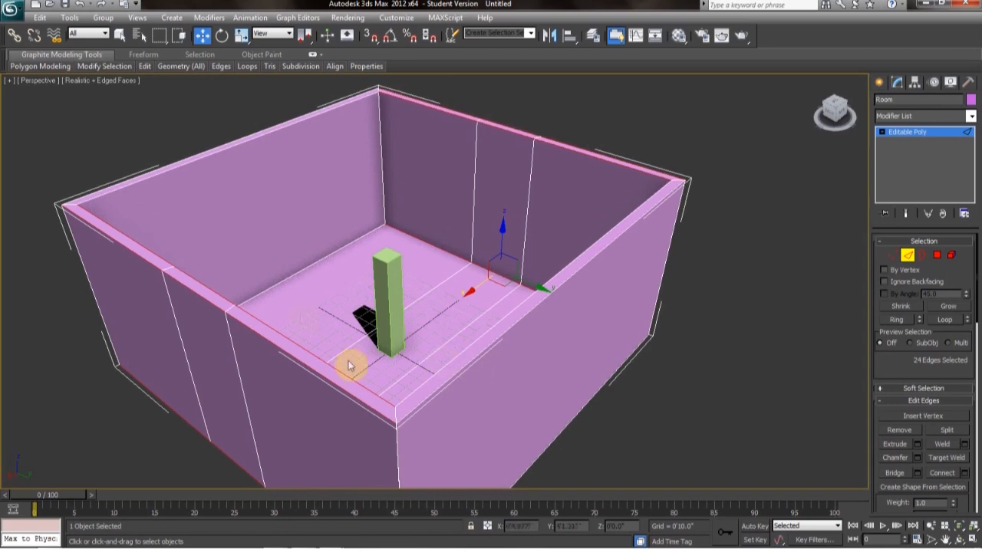
left_click(162, 288)
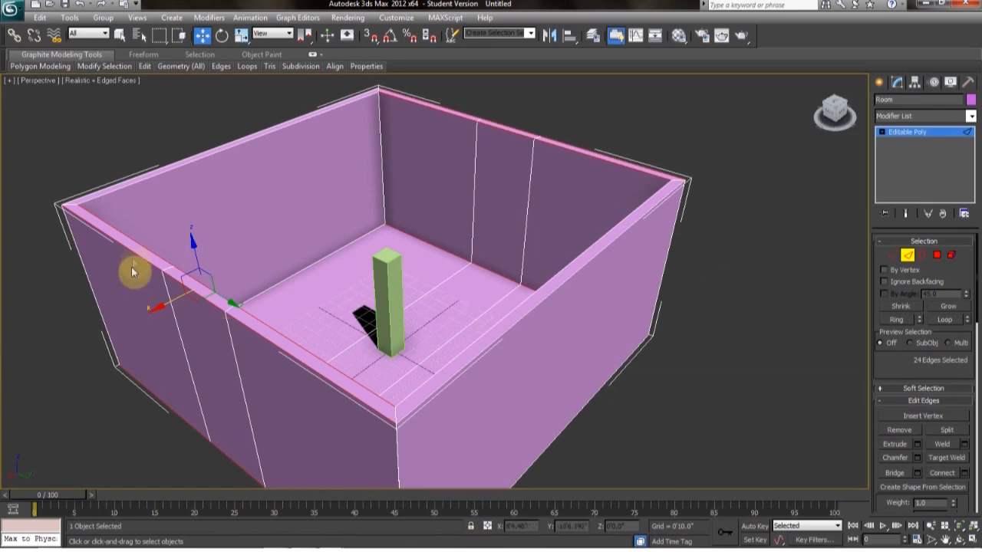
left_click(510, 326)
middle_click_drag(620, 344, 616, 333, "alt")
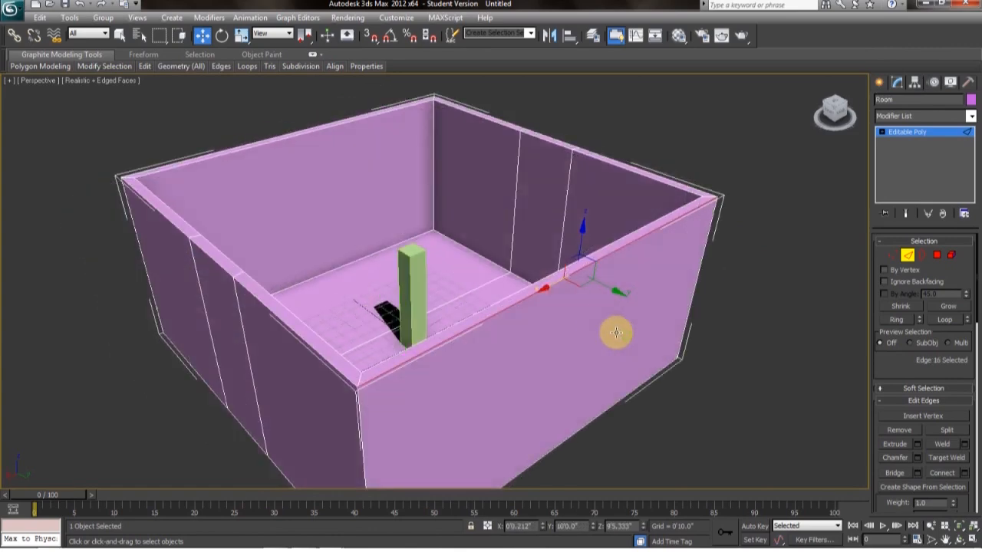
middle_click_drag(637, 272, 714, 254, "alt")
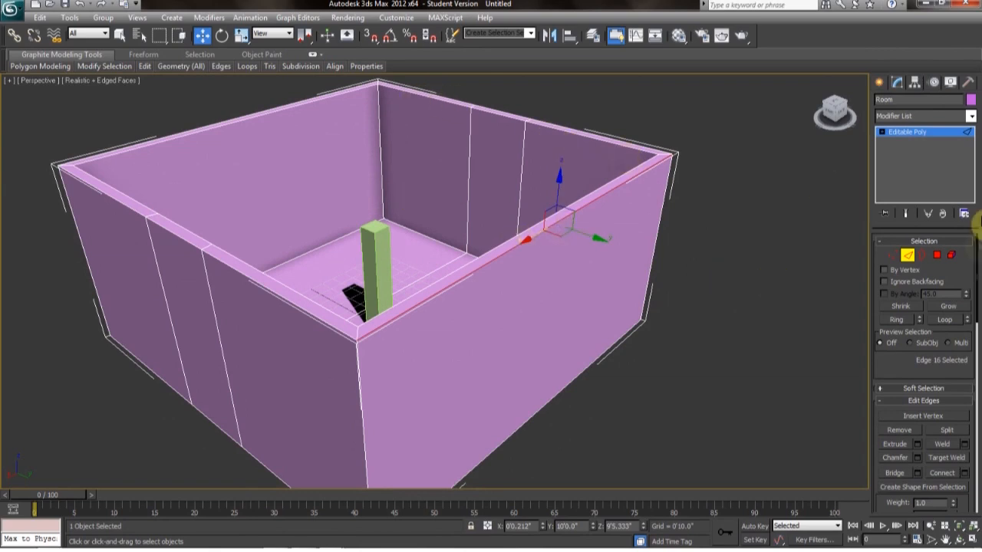
left_click(897, 320)
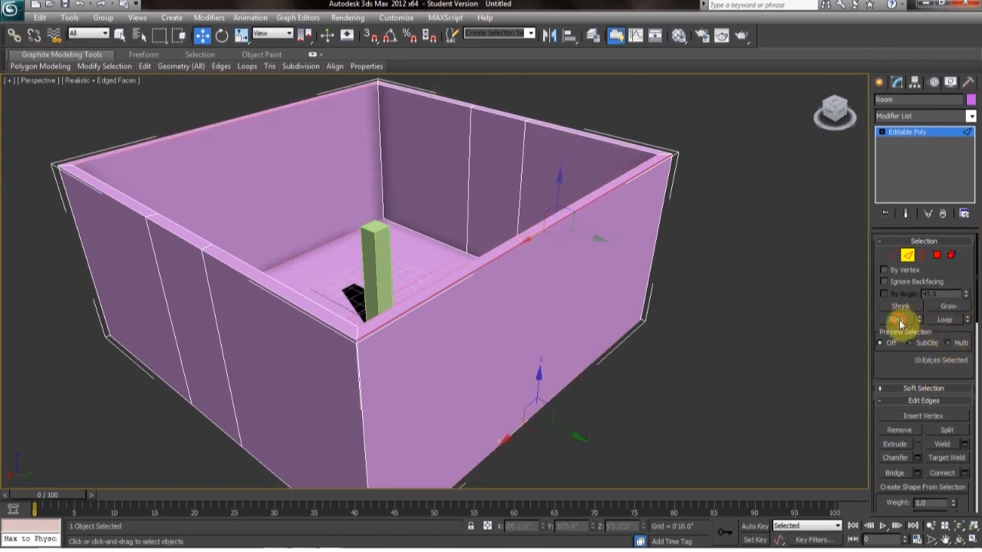
- Preview connecting the undivided walls' ring edges with 4 segments and a pinch of 44
left_click(964, 473)
middle_click_drag(658, 379, 617, 378, "alt")
middle_click_drag(628, 310, 689, 345)
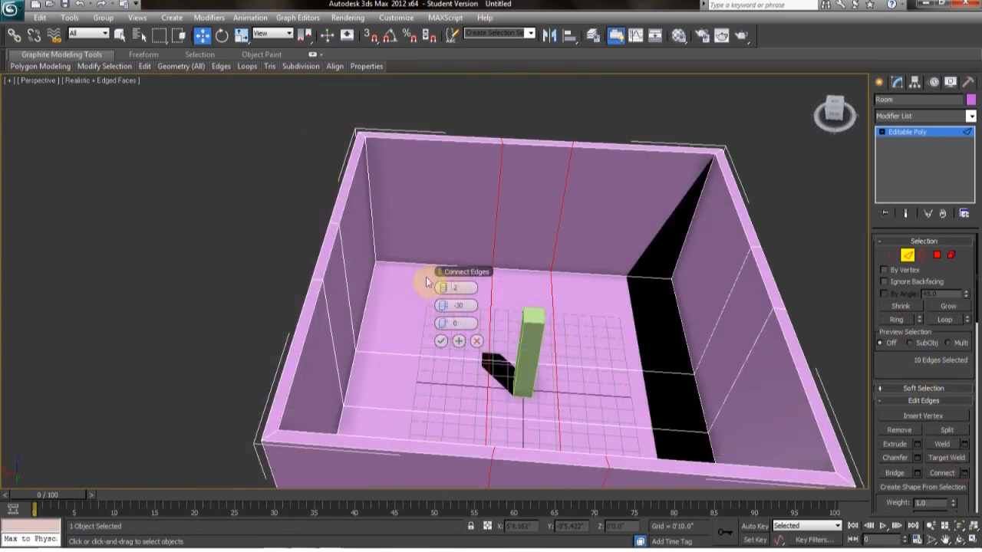
middle_click_drag(105, 222, 167, 196)
middle_click_drag(606, 357, 524, 345)
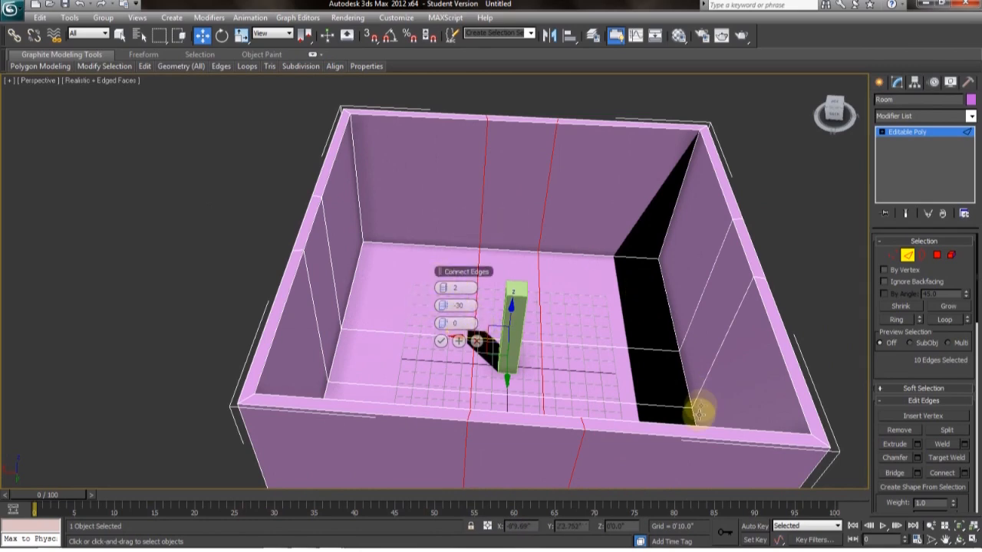
middle_click_drag(719, 325, 653, 285, "alt")
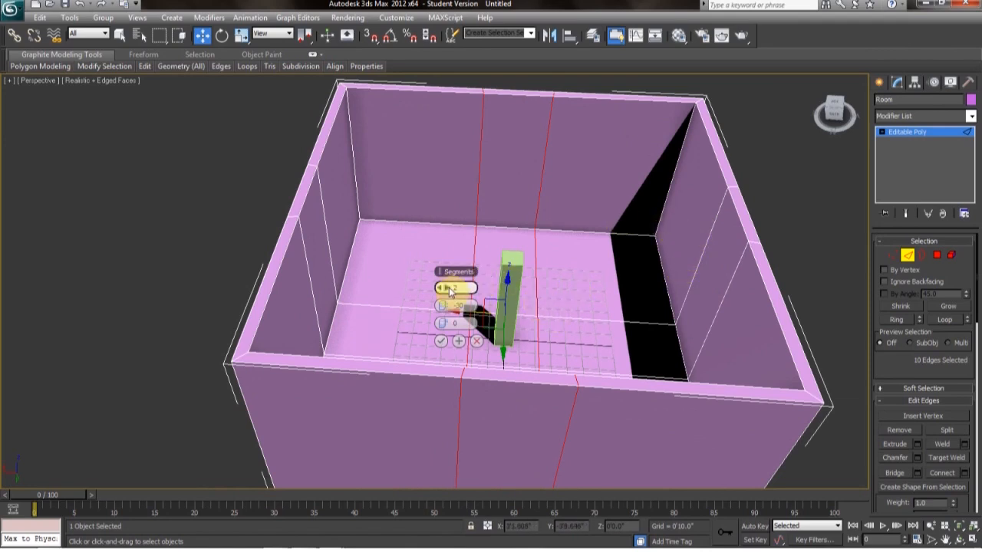
scroll(449, 289, "up", 1)
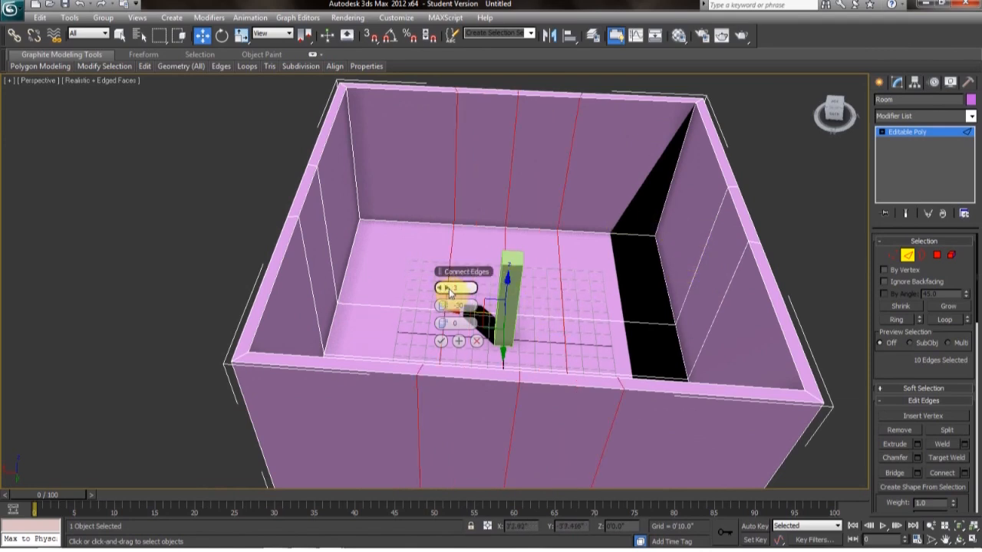
scroll(449, 293, "up", 1)
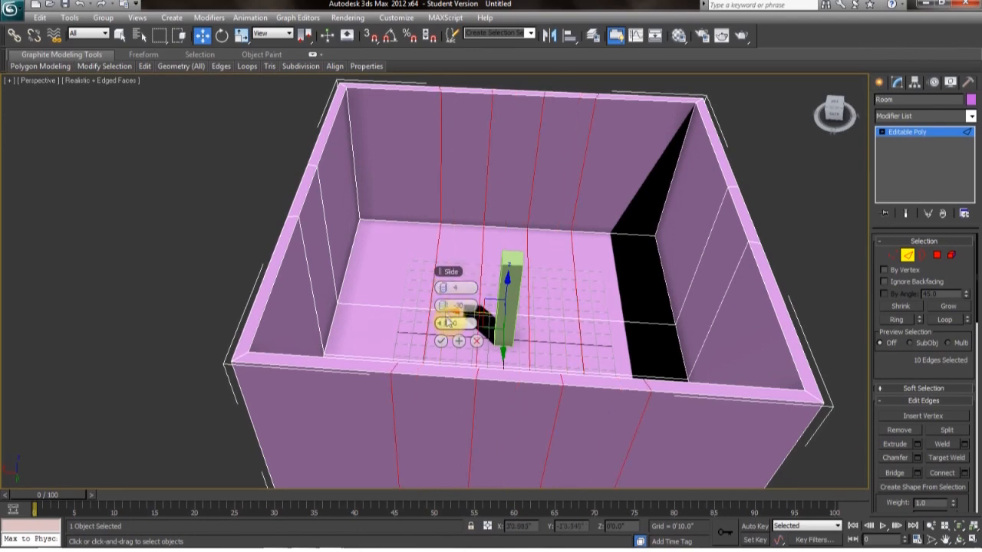
left_click_drag(449, 305, 411, 156)
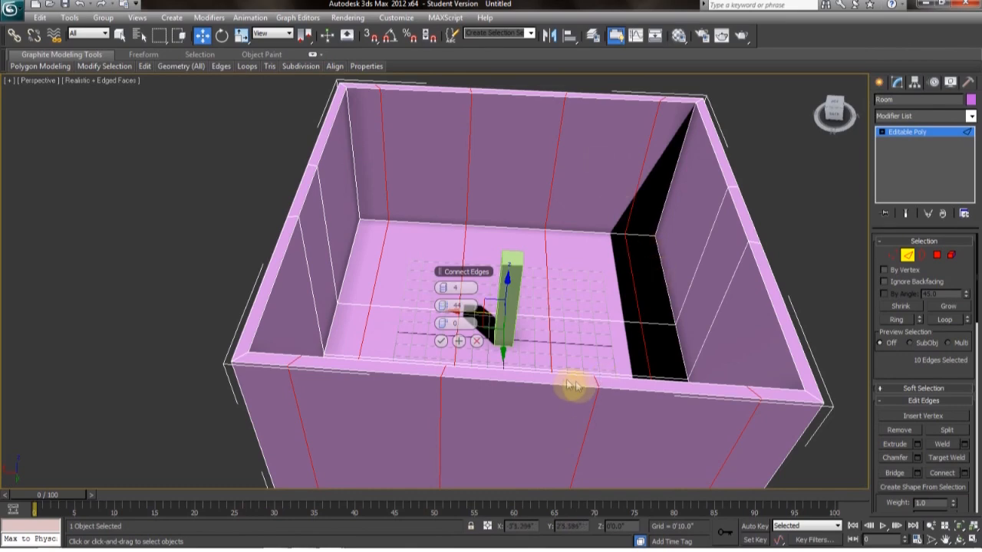
- Try 11 segments for the edge connection and return it to 4 segments
mouse_move(546, 340)
middle_mouse_down("alt")
mouse_move(563, 340)
mouse_move(537, 333)
middle_mouse_up("alt")
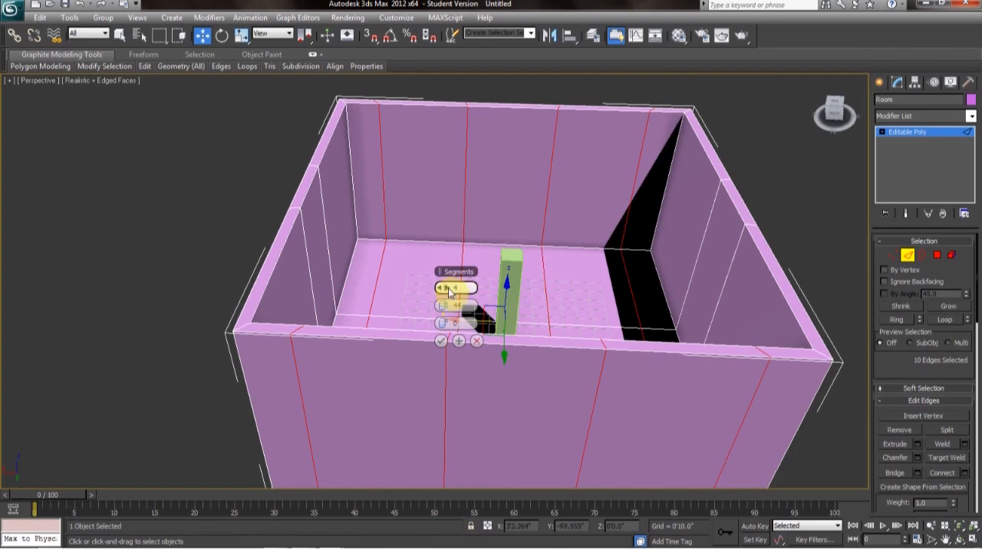
left_click_drag(451, 292, 445, 279)
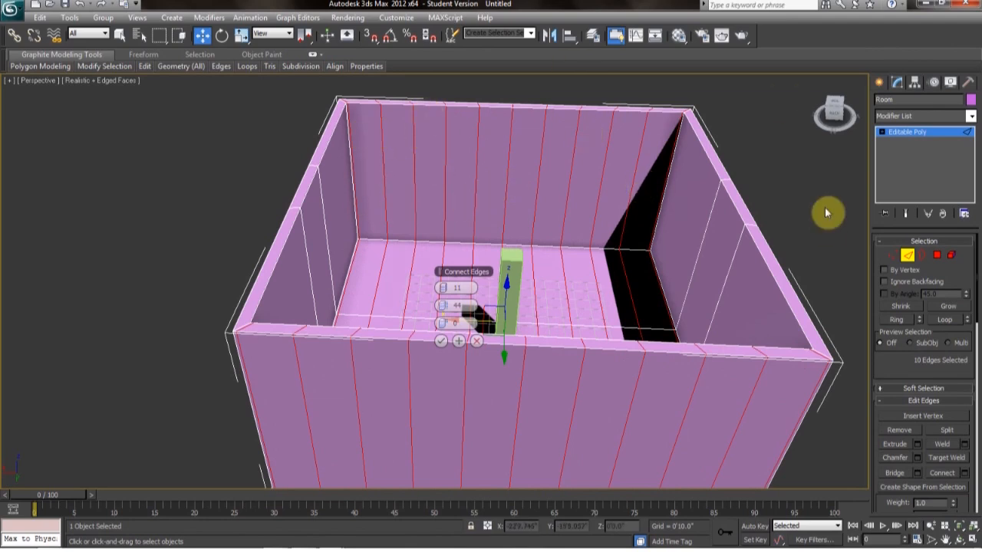
scroll(825, 213, "down", 5)
scroll(826, 211, "down", 2)
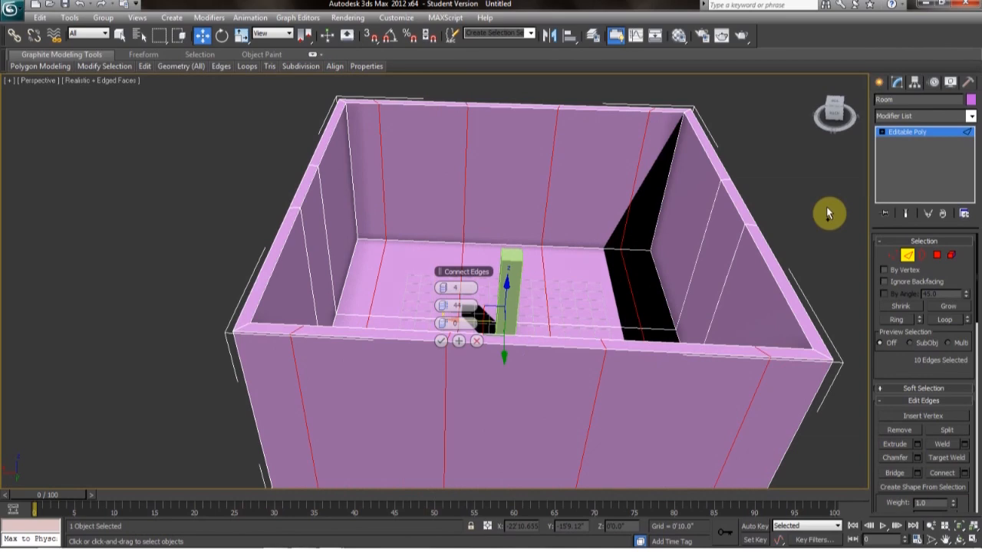
- Apply the connection with 4 segments and a pinch of 44 to the walls and floor
middle_click_drag(583, 302, 603, 328)
middle_click_drag(550, 297, 566, 283, "alt")
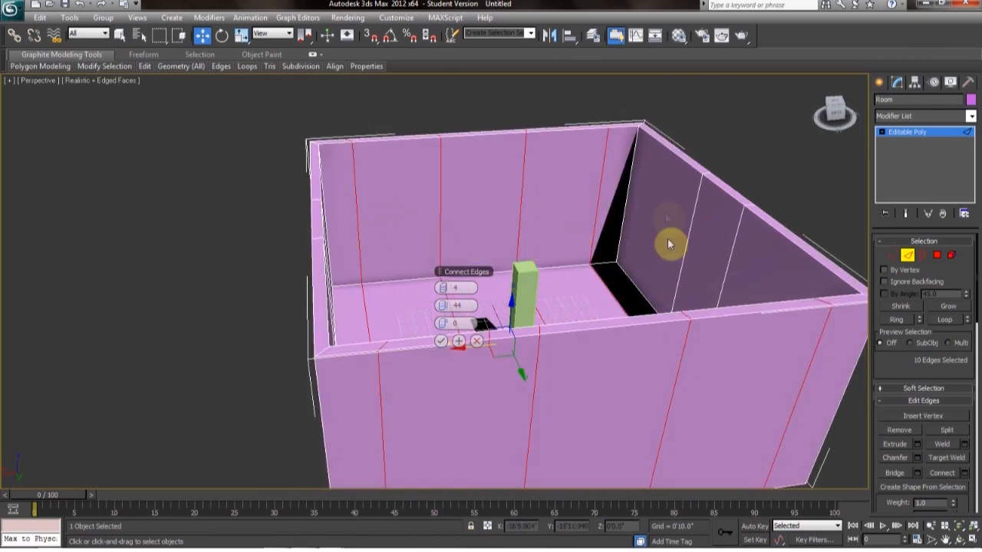
left_click(442, 341)
- Select the Room's outer vertical corner edge and expand it to the ring of all outer vertical wall edges
middle_click_drag(406, 317, 449, 375)
middle_click_drag(372, 357, 485, 367, "alt")
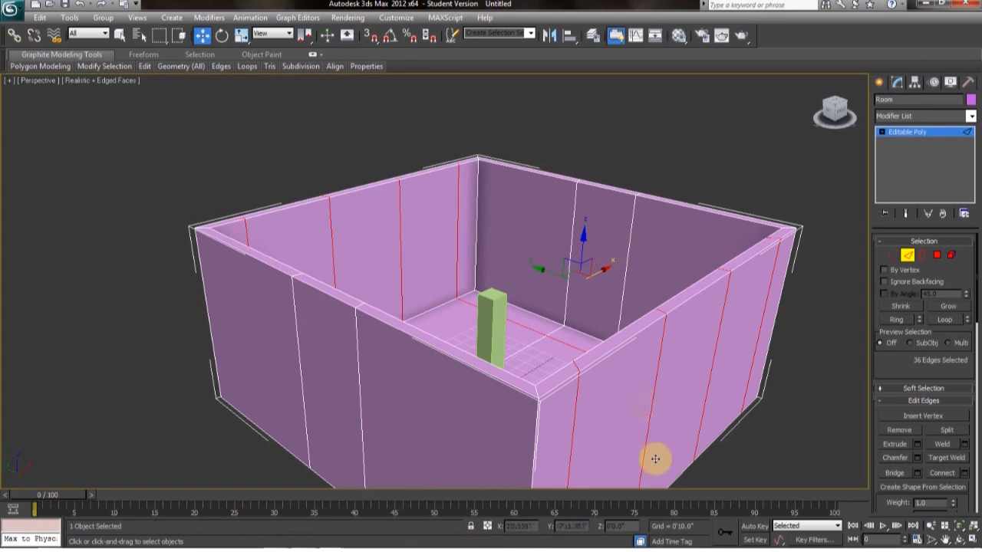
middle_click_drag(680, 452, 690, 427, "alt")
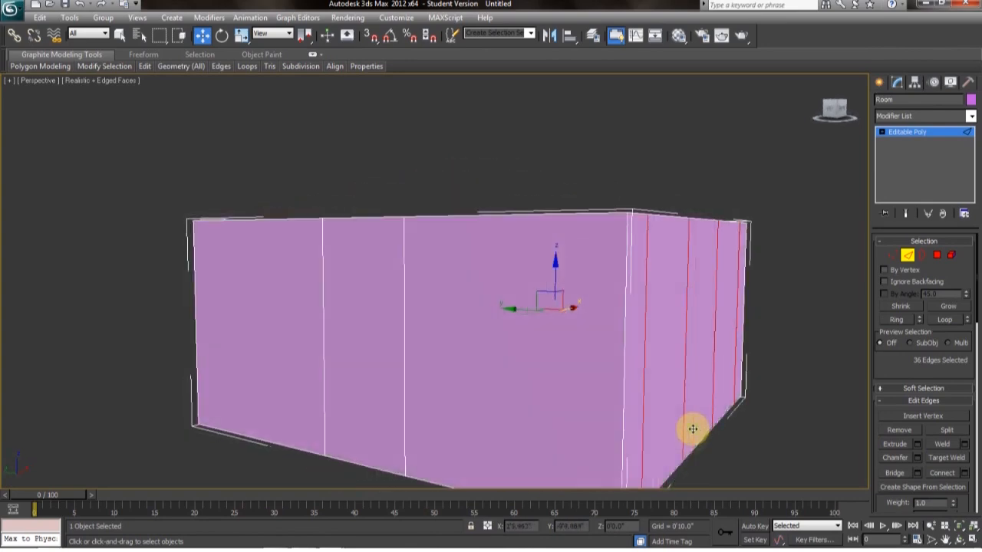
left_click(623, 357)
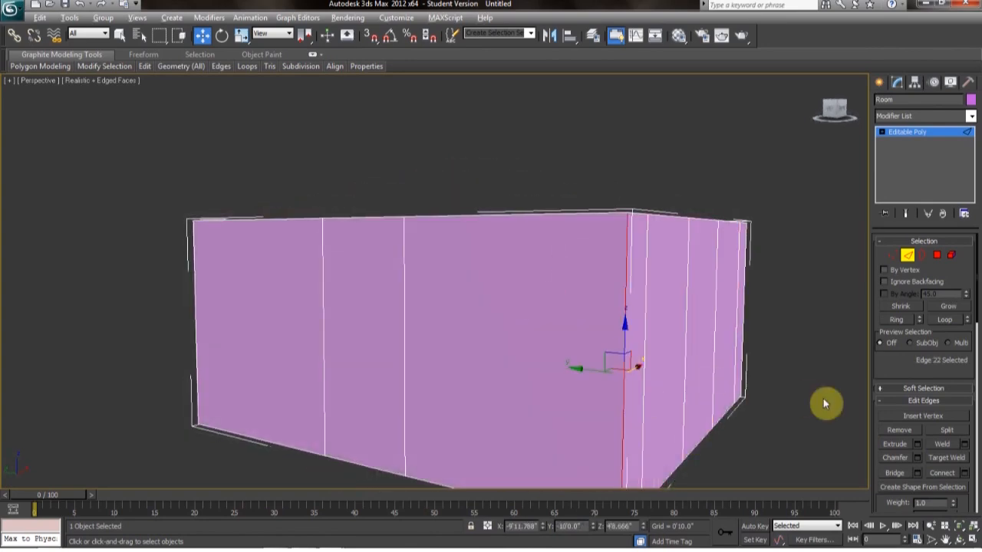
key("alt+x")
middle_click_drag(804, 406, 688, 394, "alt")
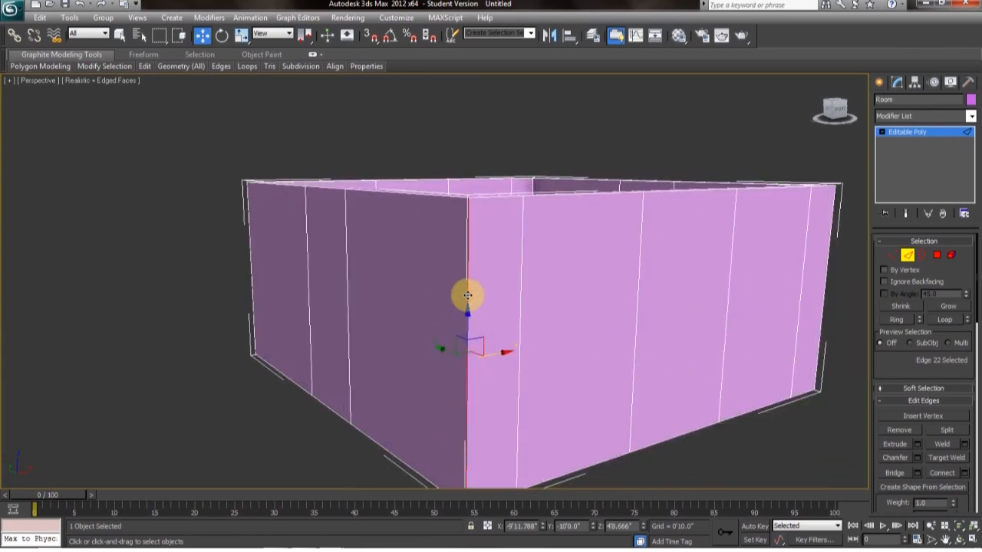
left_click(898, 321)
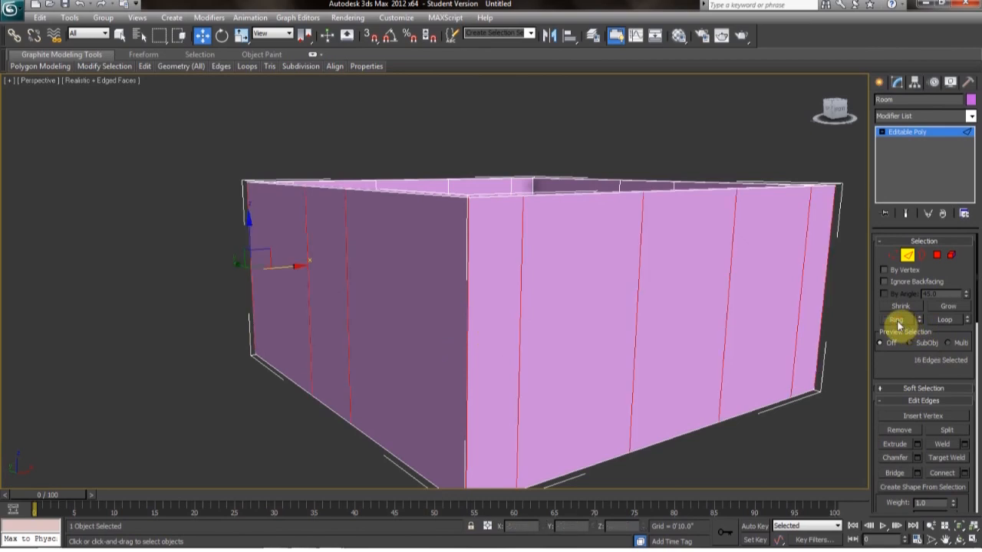
- Preview connecting the outer vertical wall edges with 4 segments and set the pinch to 0
left_click(965, 476)
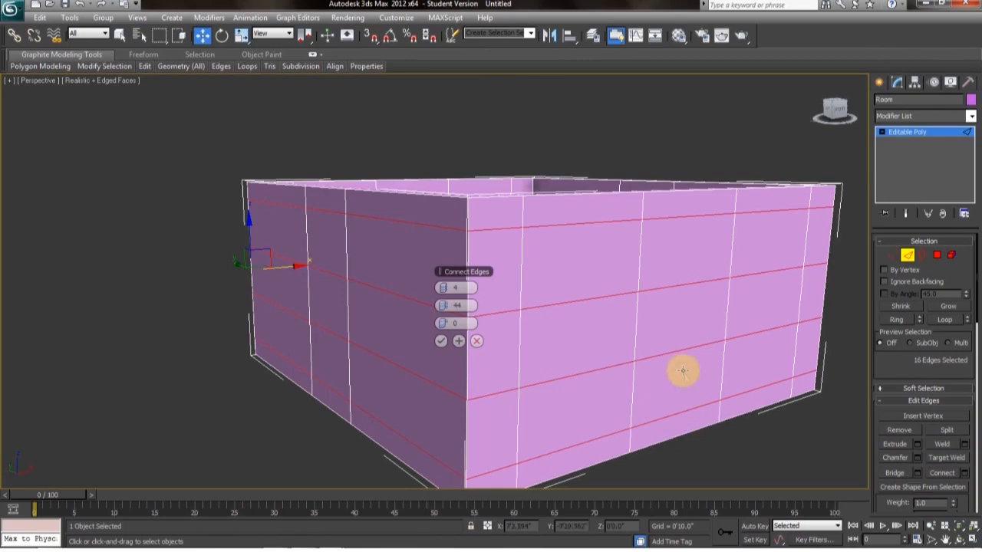
middle_click_drag(685, 389, 579, 292, "alt")
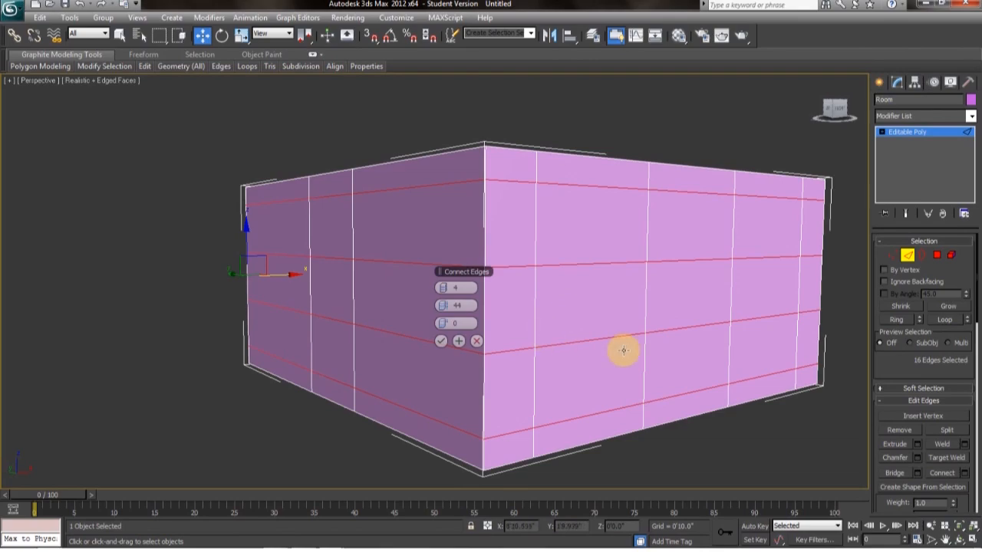
middle_click_drag(634, 296, 479, 305, "alt")
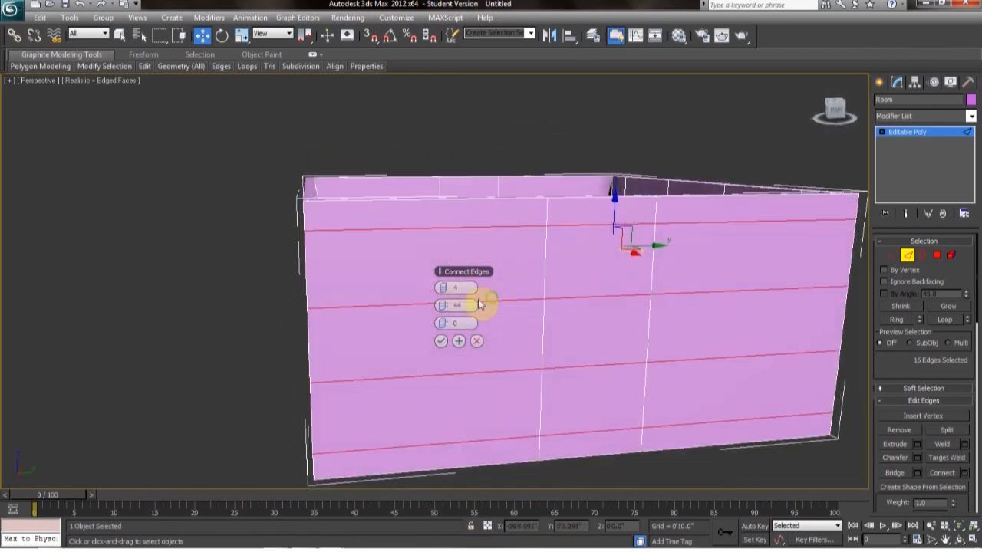
left_click_drag(444, 307, 378, 310)
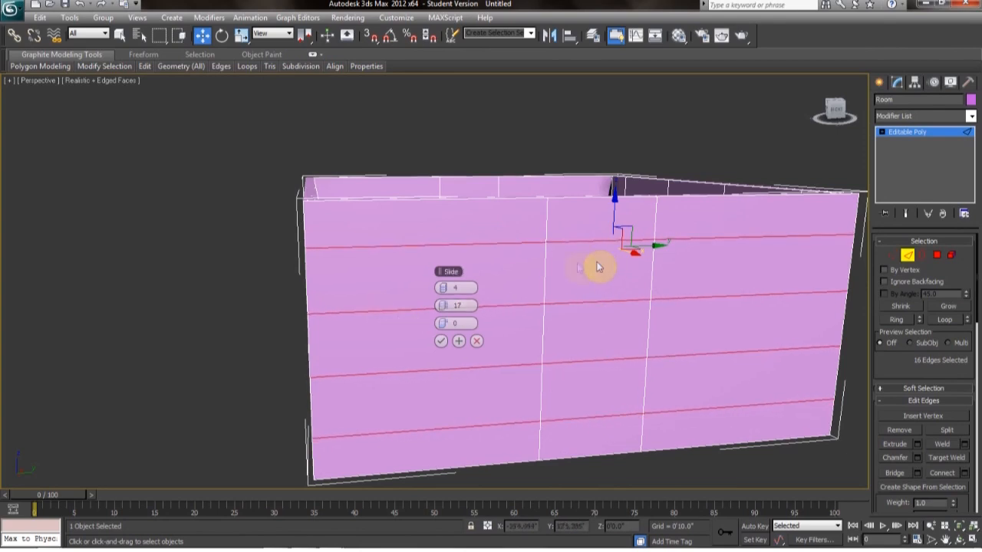
left_click_drag(443, 308, 401, 304)
- Check the evenly spaced horizontal edges around the outer walls and apply the 4-segment connection
middle_click_drag(489, 322, 733, 336, "alt")
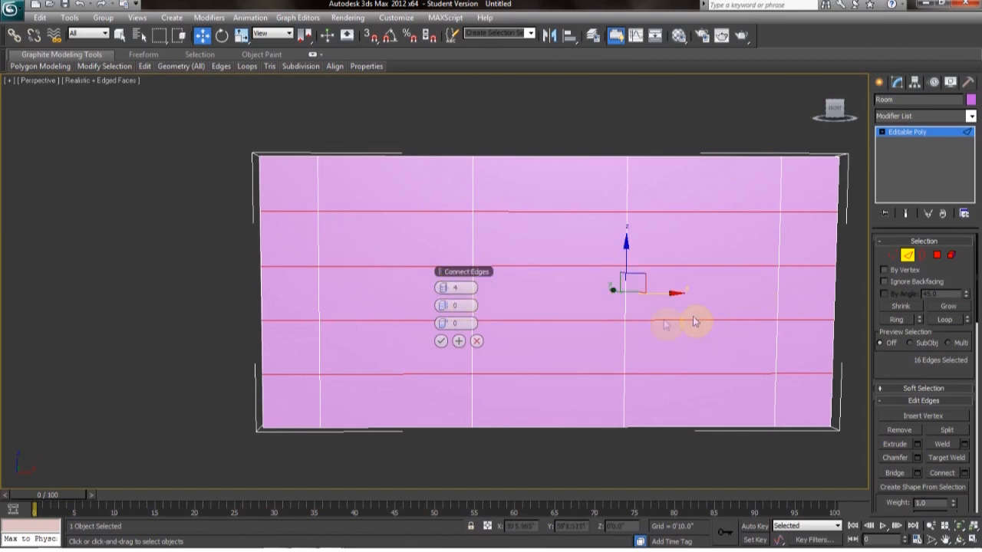
middle_click_drag(708, 307, 703, 329, "alt")
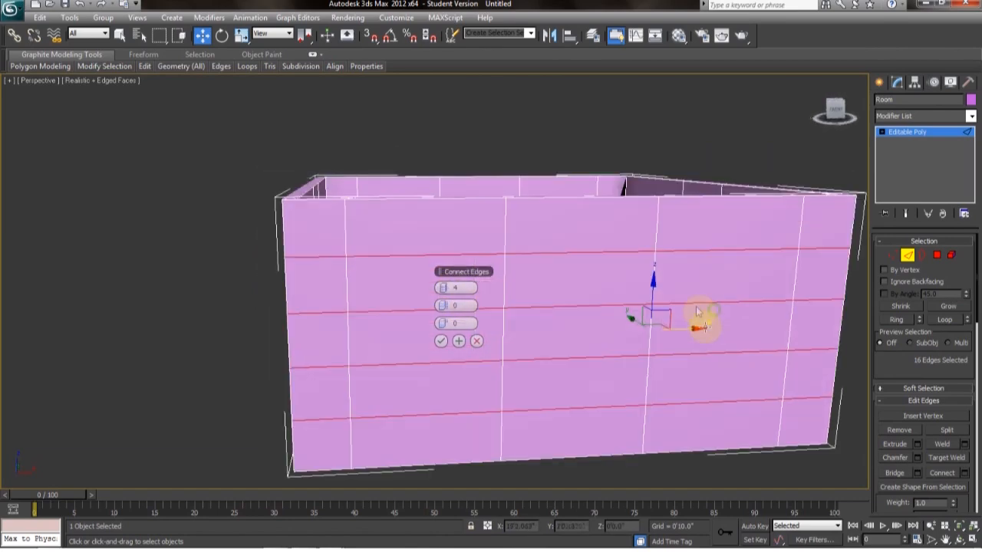
middle_click_drag(720, 295, 742, 346, "alt")
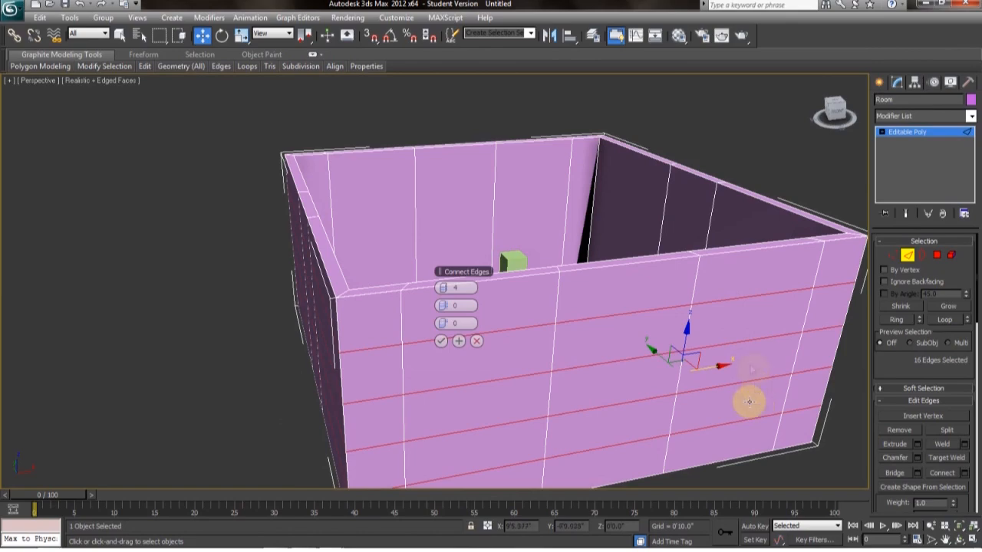
middle_click_drag(745, 404, 632, 381, "alt")
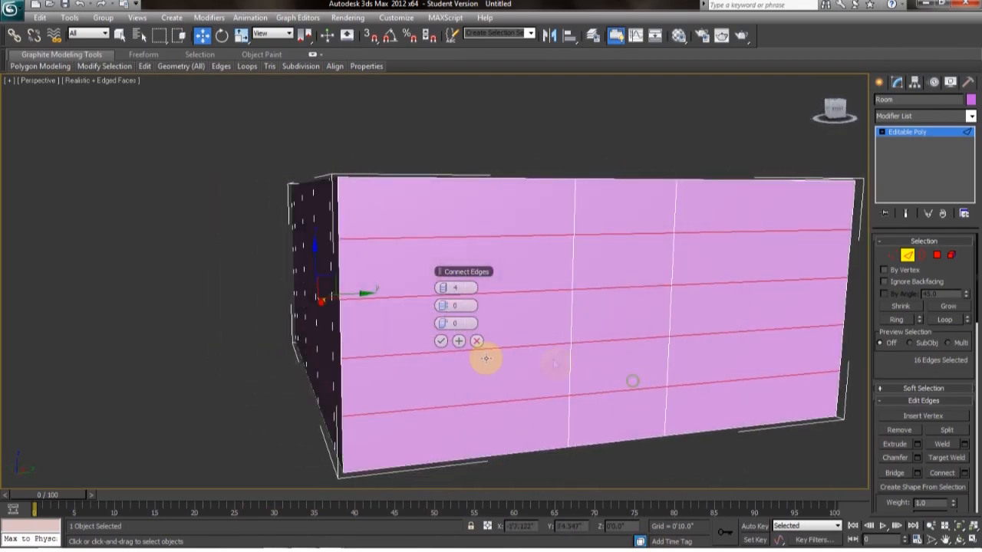
left_click(442, 342)
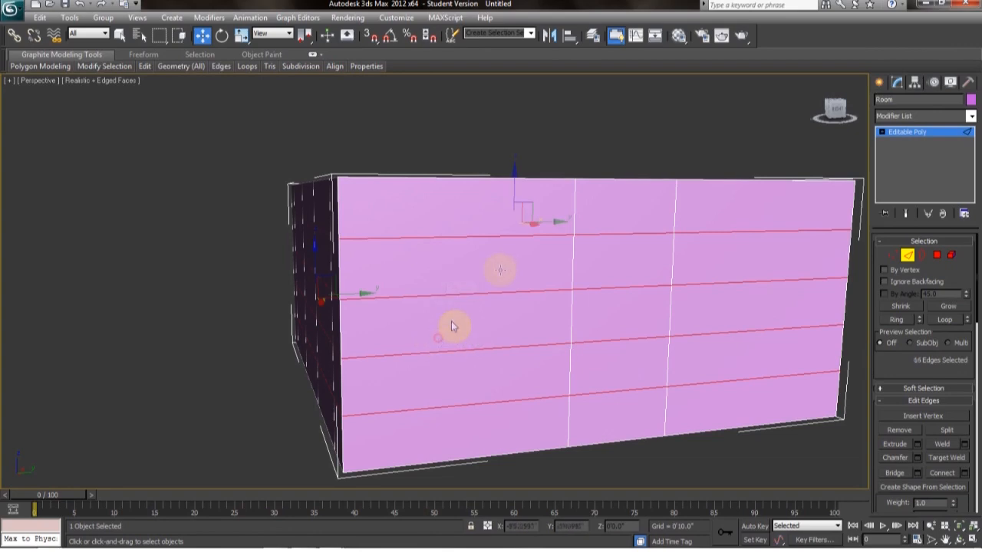
- Select the vertical edge at the Room's inner far corner
middle_click_drag(577, 265, 519, 310, "alt")
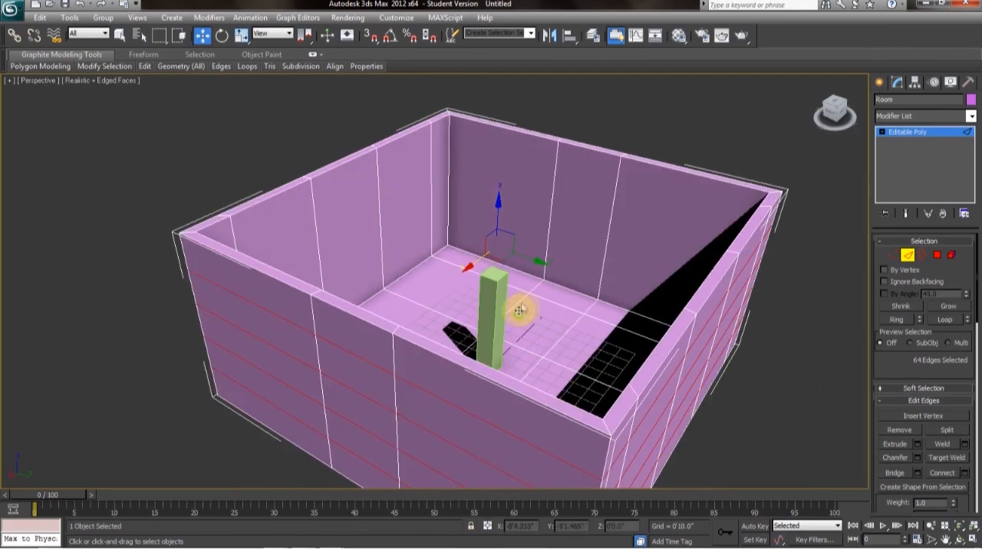
scroll(465, 237, "up", 8)
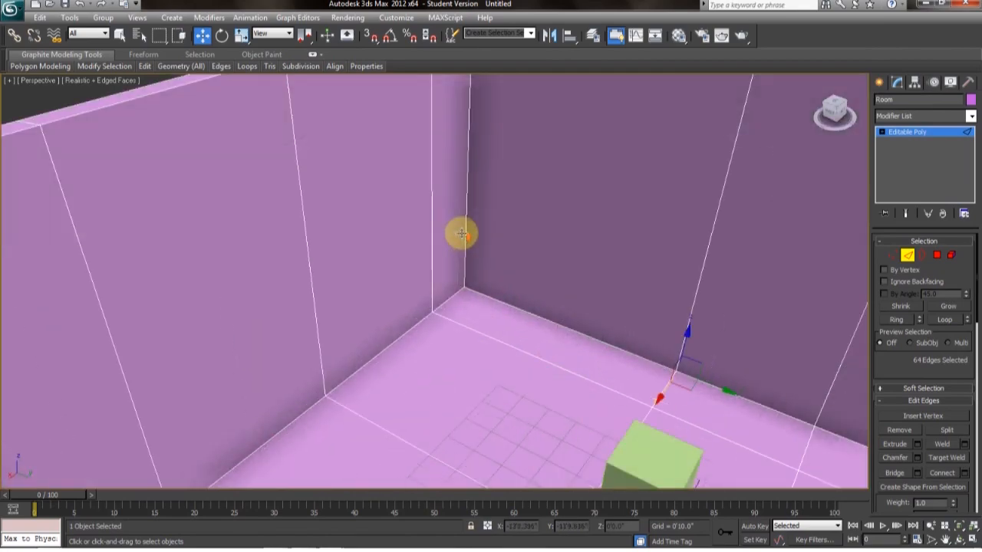
scroll(461, 233, "down", 10)
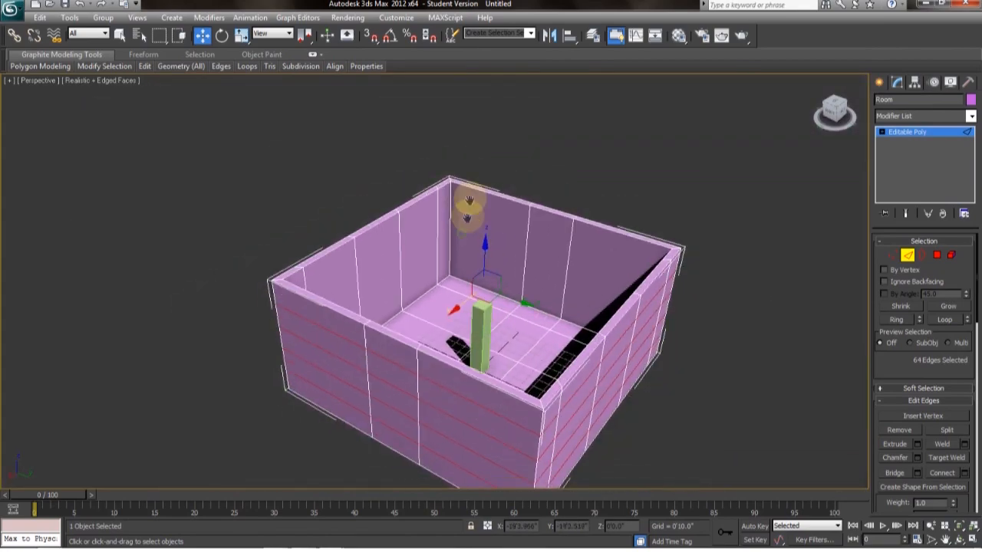
middle_click_drag(465, 220, 469, 182)
scroll(468, 184, "up", 5)
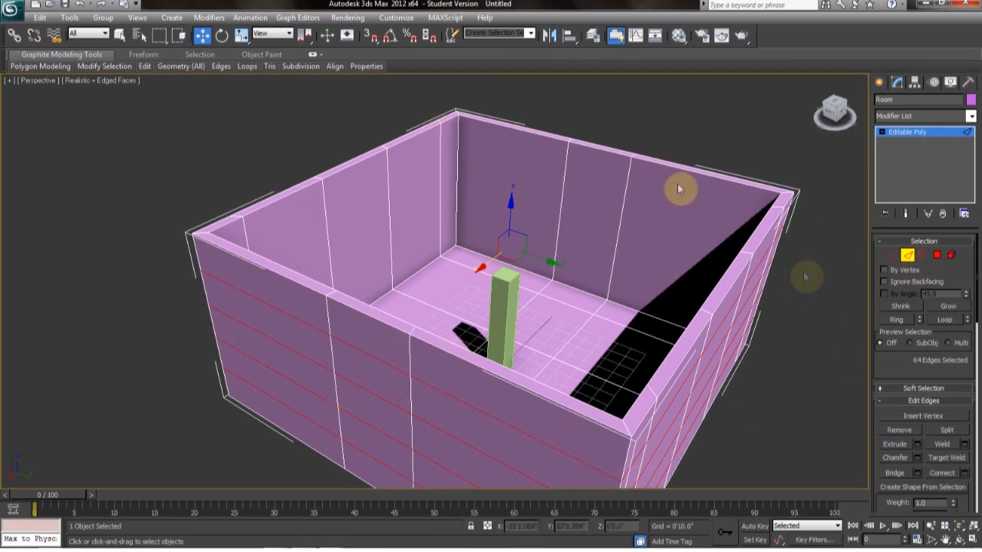
left_click(457, 188)
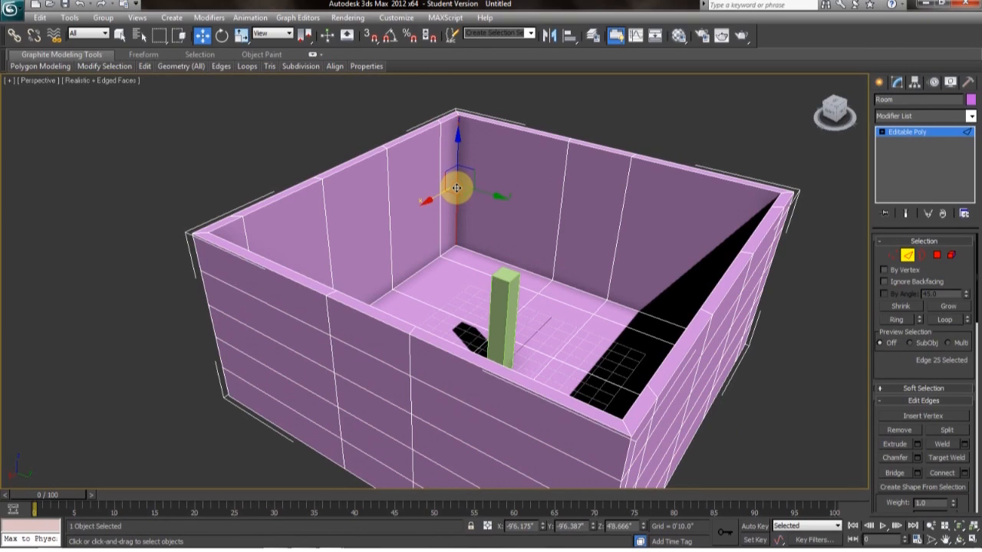
left_click(577, 114)
left_click(457, 167)
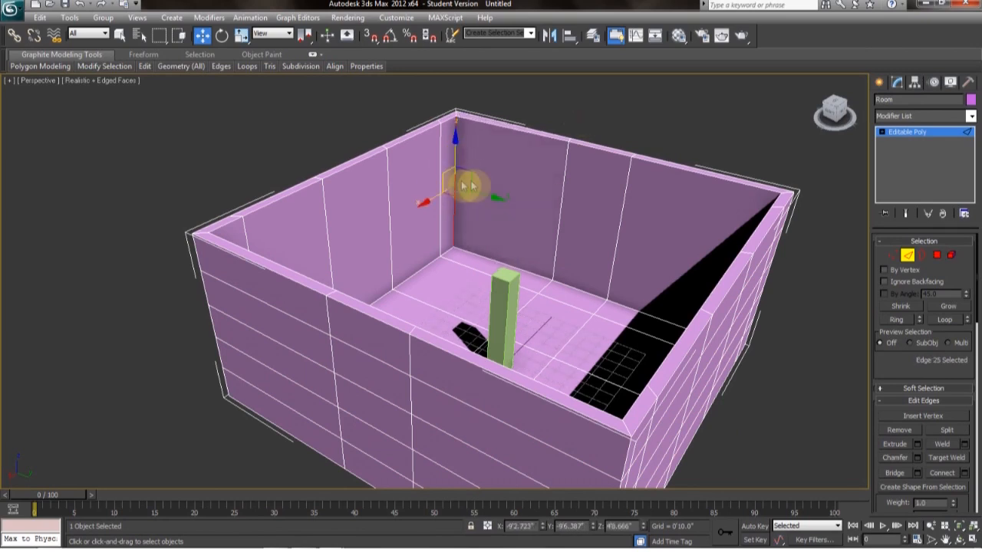
key("ctrl+z")
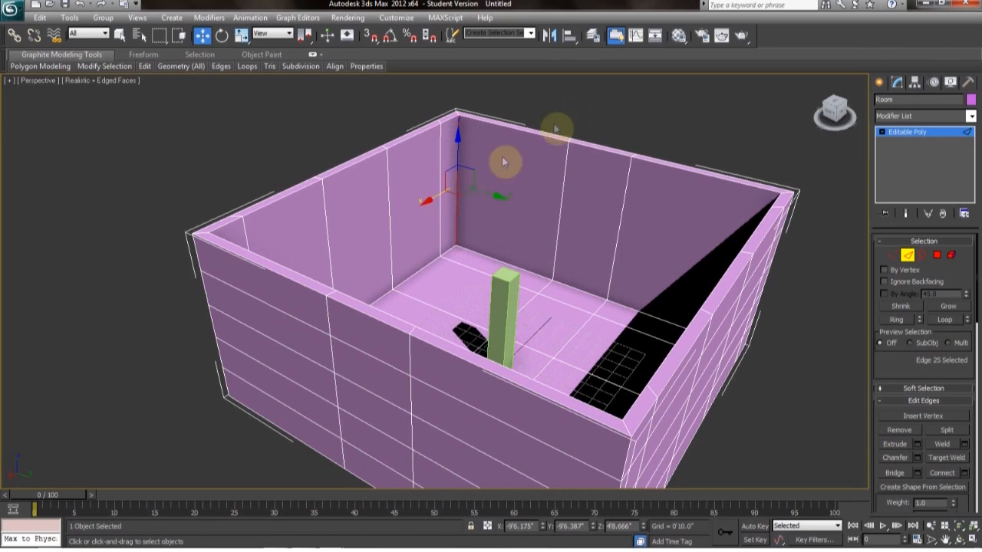
left_click_drag(445, 188, 432, 219, "shift")
key("ctrl+z")
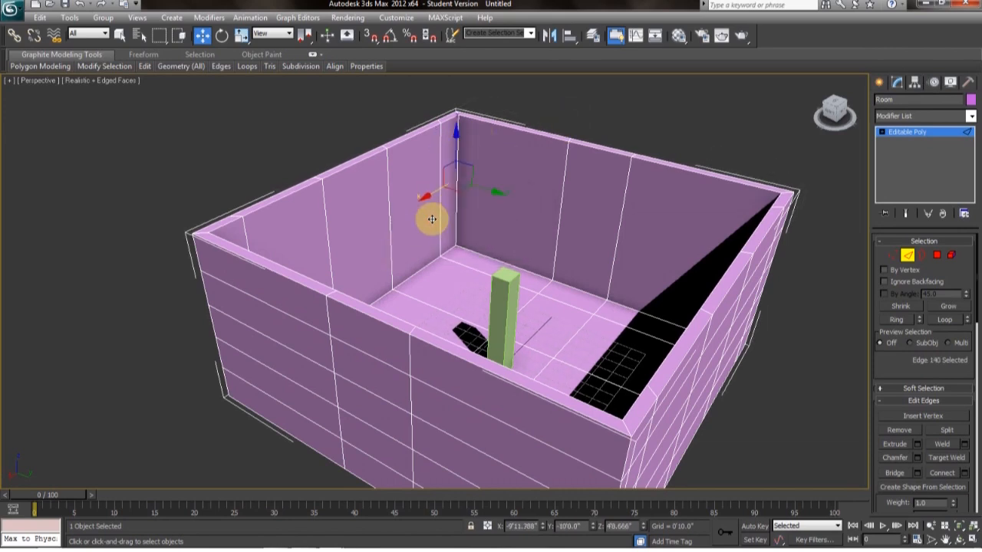
- Select the ring of all inner vertical wall edges from the inner corner edge and connect them with 4 segments and a pinch of 0
left_click(456, 170)
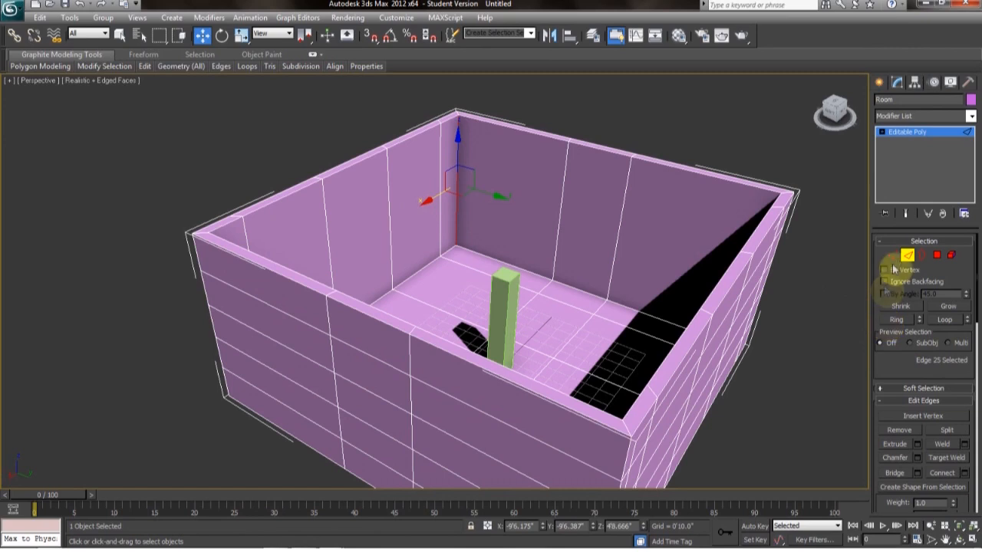
left_click(895, 319)
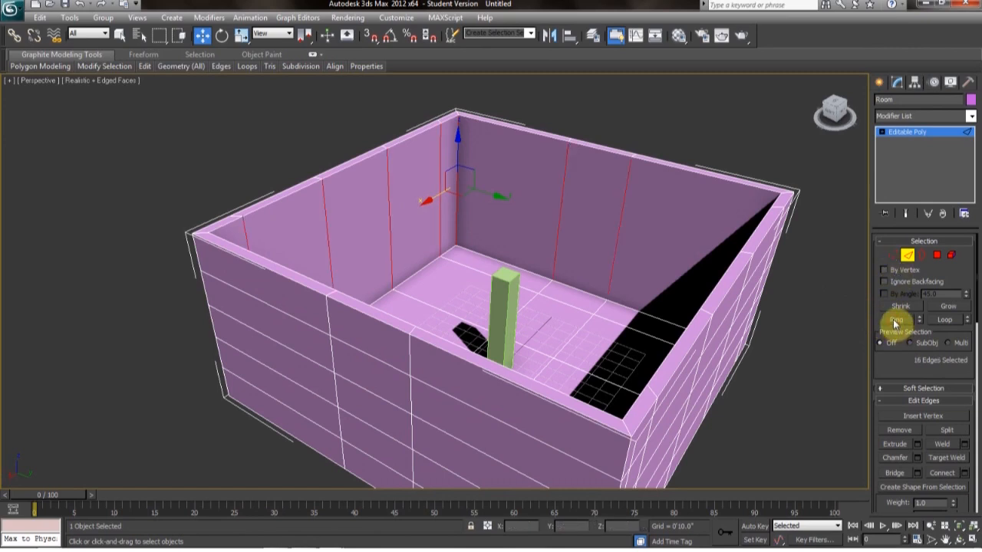
left_click(964, 474)
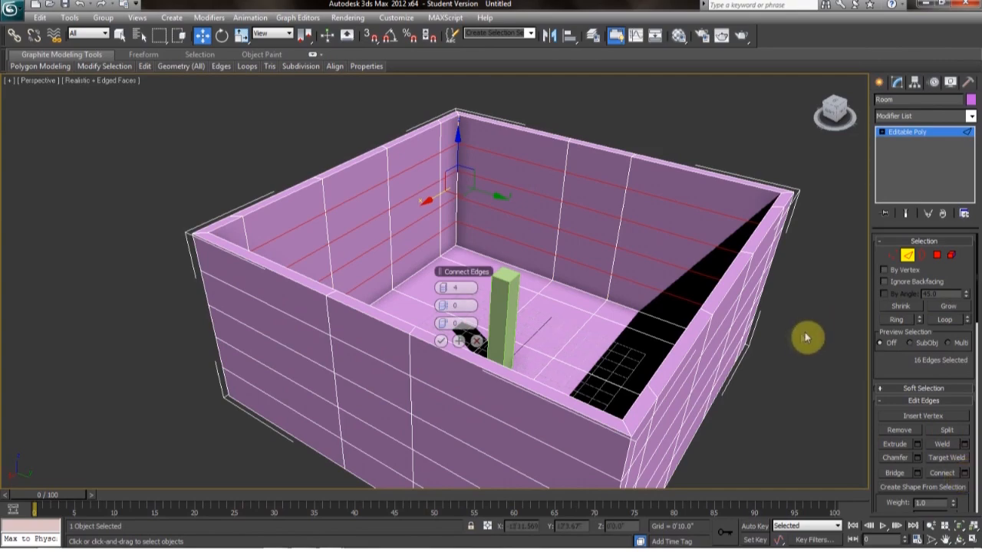
middle_click_drag(682, 160, 656, 159, "alt")
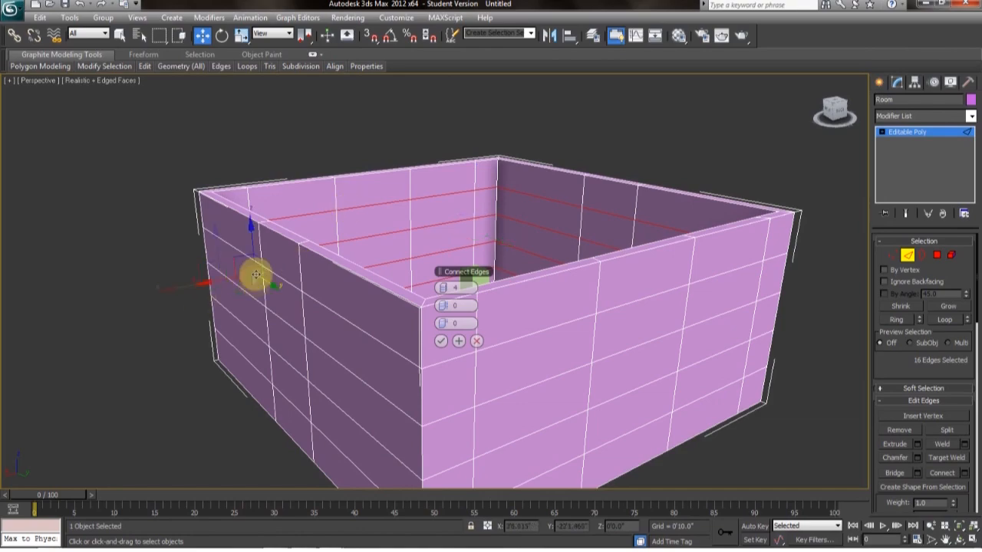
mouse_move(394, 253)
middle_mouse_down("alt")
mouse_move(344, 256)
mouse_move(353, 273)
mouse_move(262, 220)
mouse_move(269, 246)
mouse_move(340, 269)
mouse_move(389, 263)
mouse_move(401, 249)
middle_mouse_up("alt")
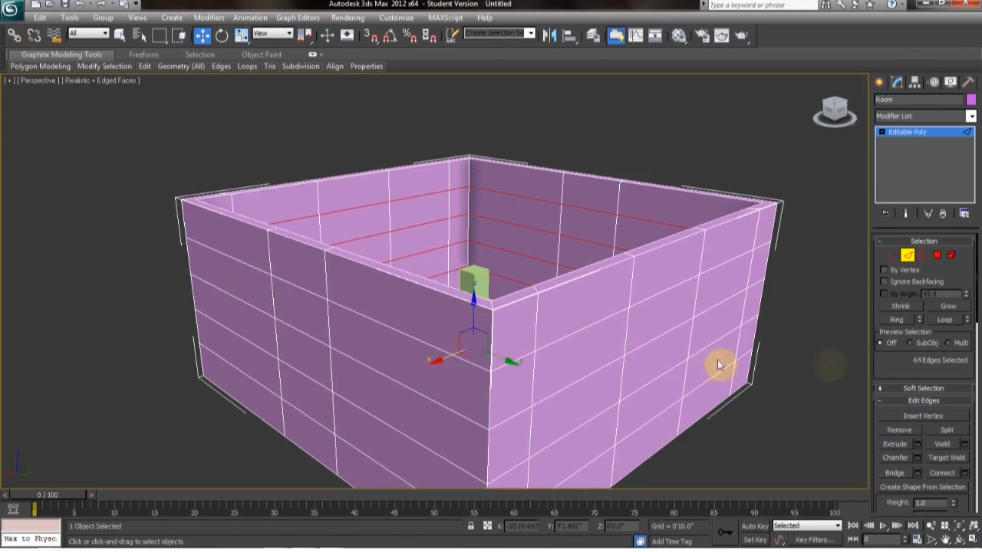
- Examine the edge divisions on the inner and outer walls and the floor around the scale-reference box from several sides and above
middle_click_drag(847, 369, 684, 317, "alt")
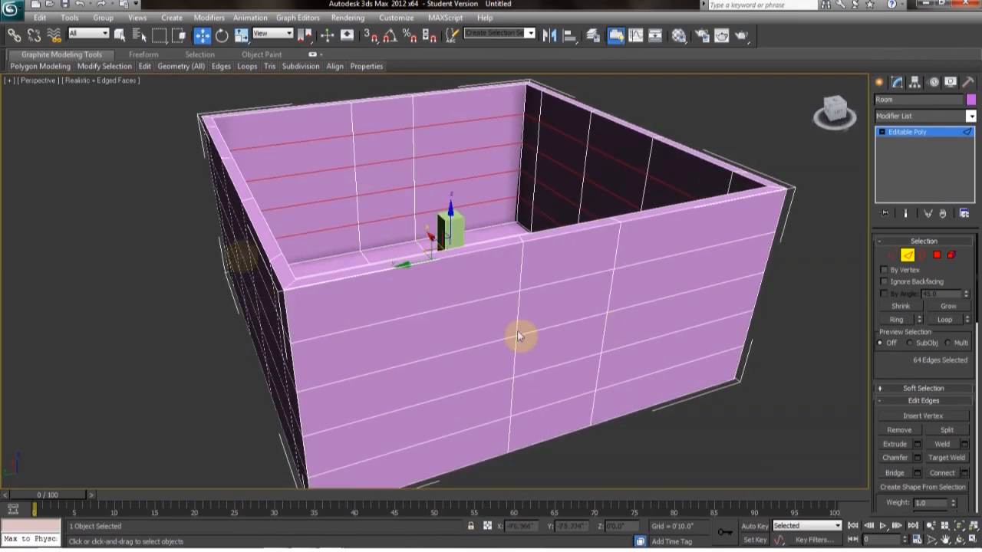
middle_click_drag(364, 241, 445, 257, "alt")
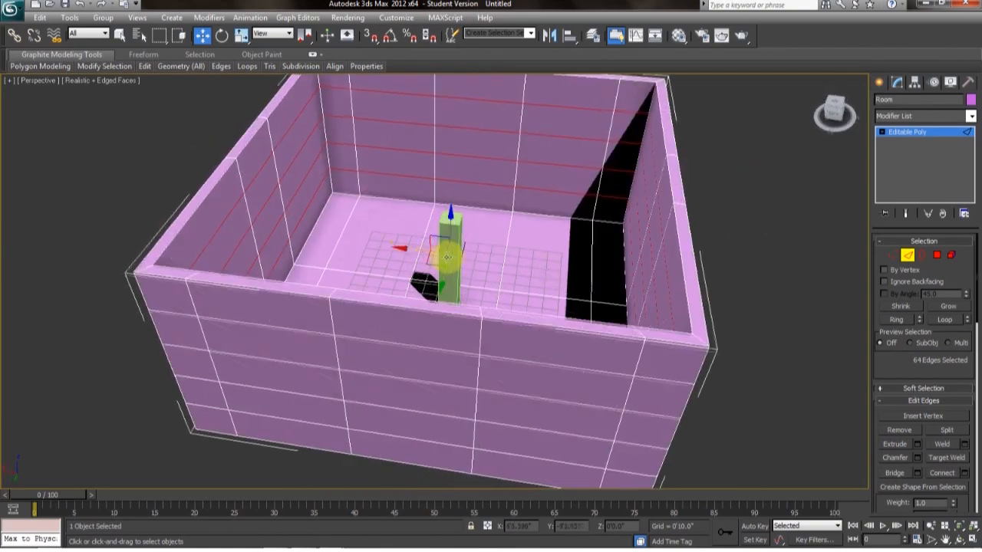
middle_click_drag(597, 278, 491, 244)
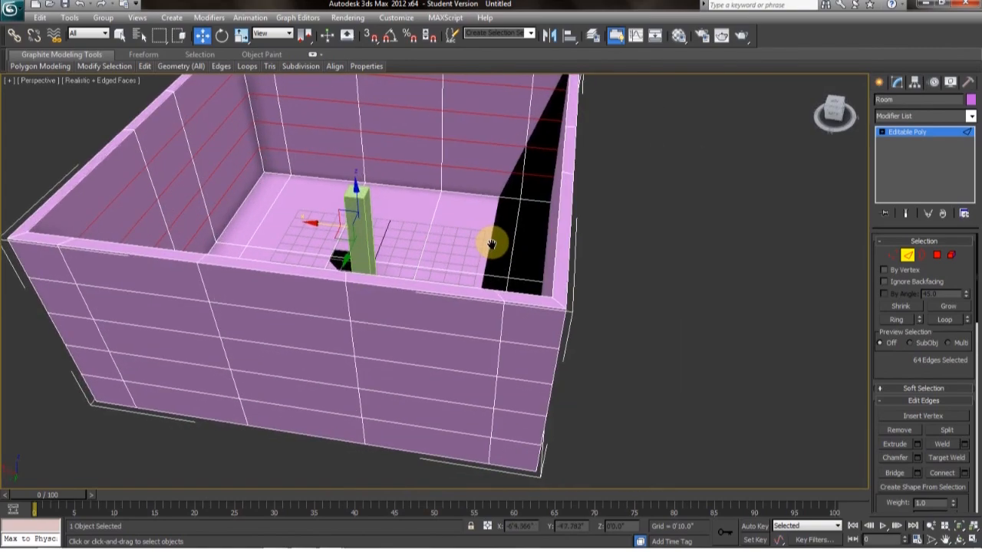
middle_click_drag(511, 285, 478, 287, "alt")
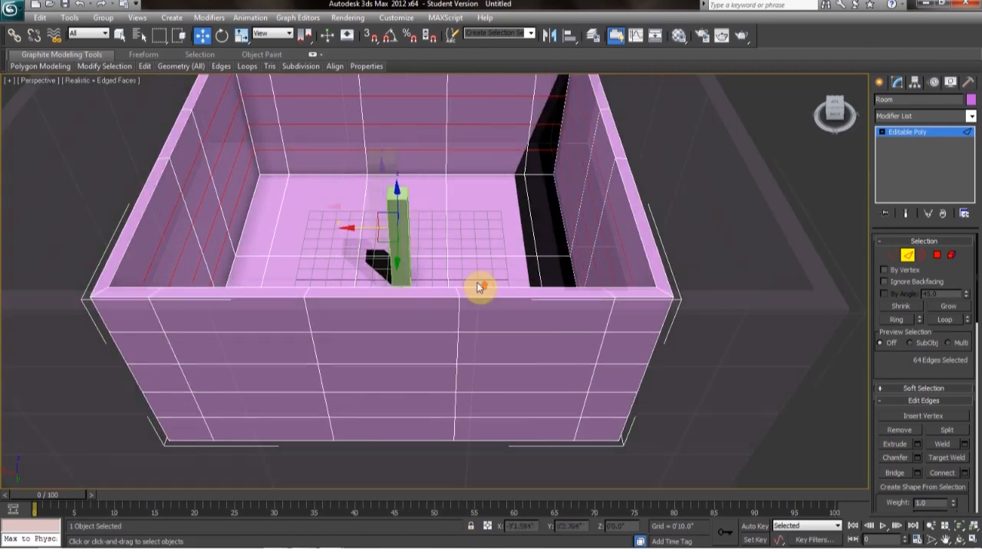
scroll(477, 287, "up", 5)
middle_click_drag(471, 298, 463, 296)
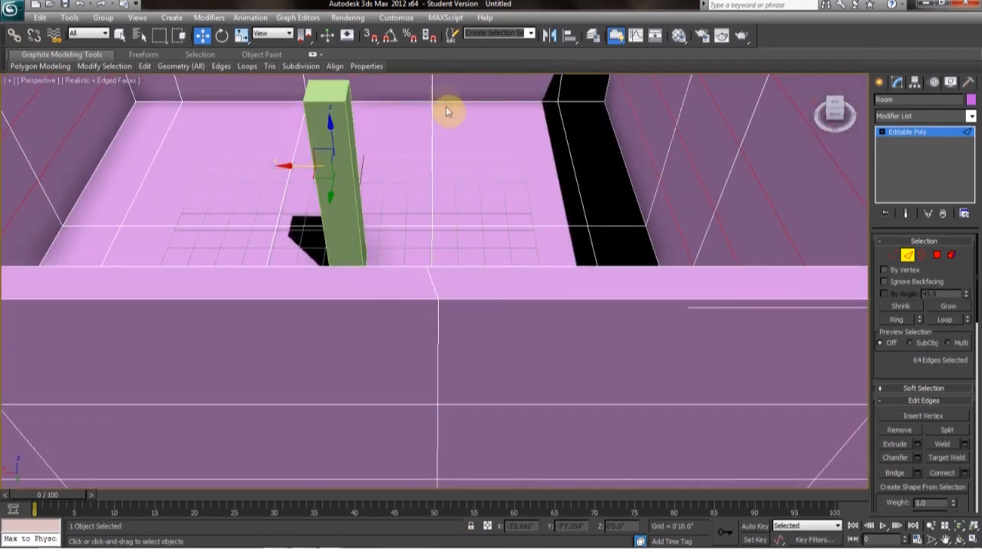
scroll(448, 269, "down", 5)
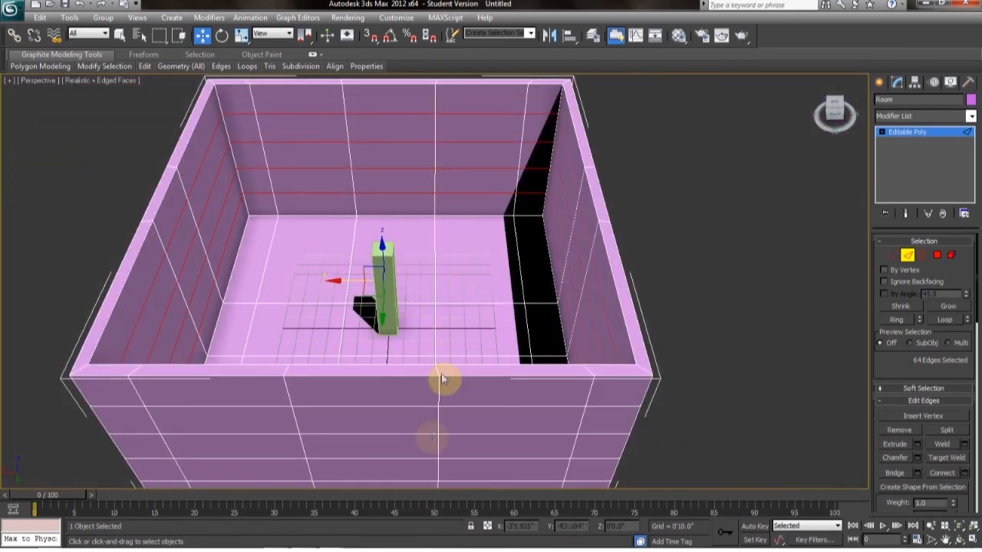
scroll(465, 223, "up", 6)
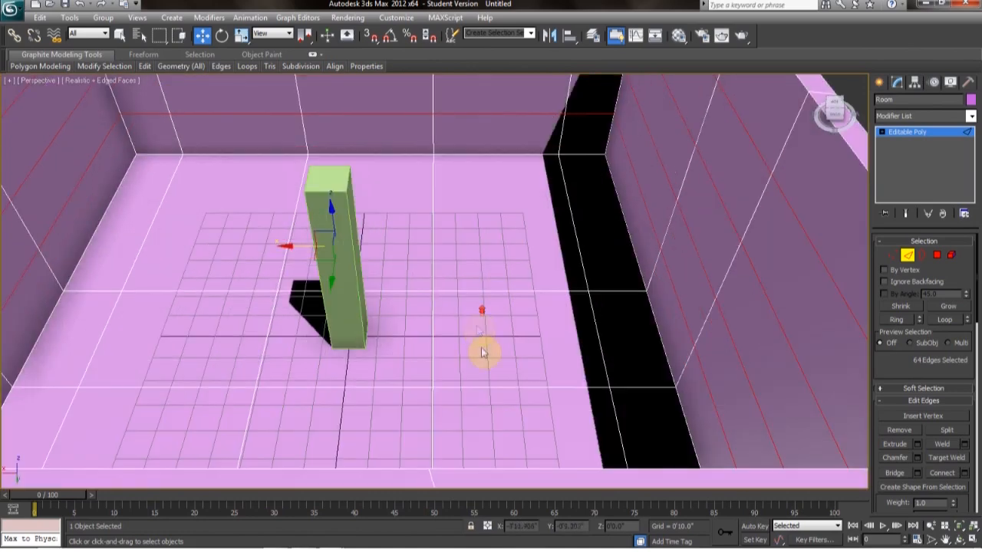
middle_click_drag(482, 353, 431, 290)
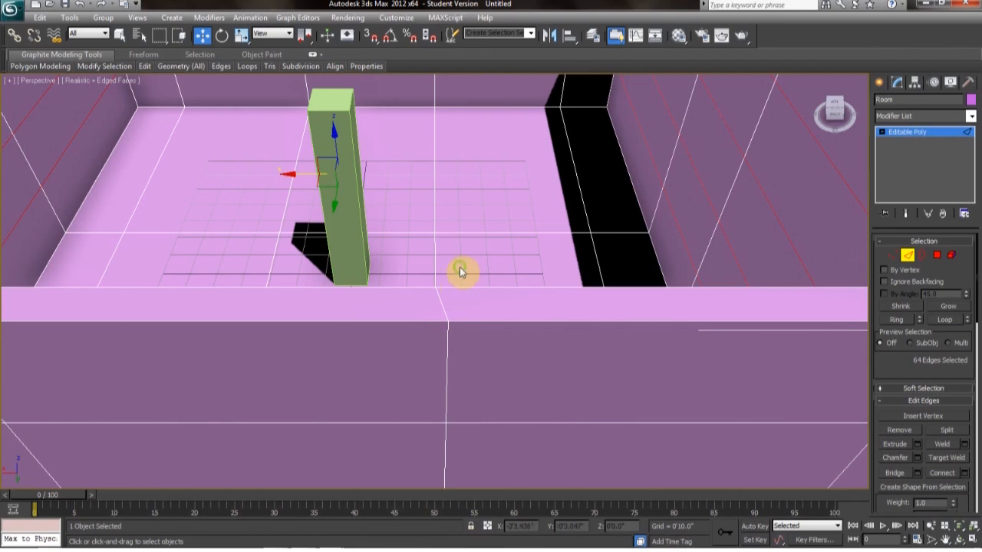
middle_click_drag(461, 272, 466, 251)
scroll(466, 250, "down", 3)
scroll(467, 299, "down", 4)
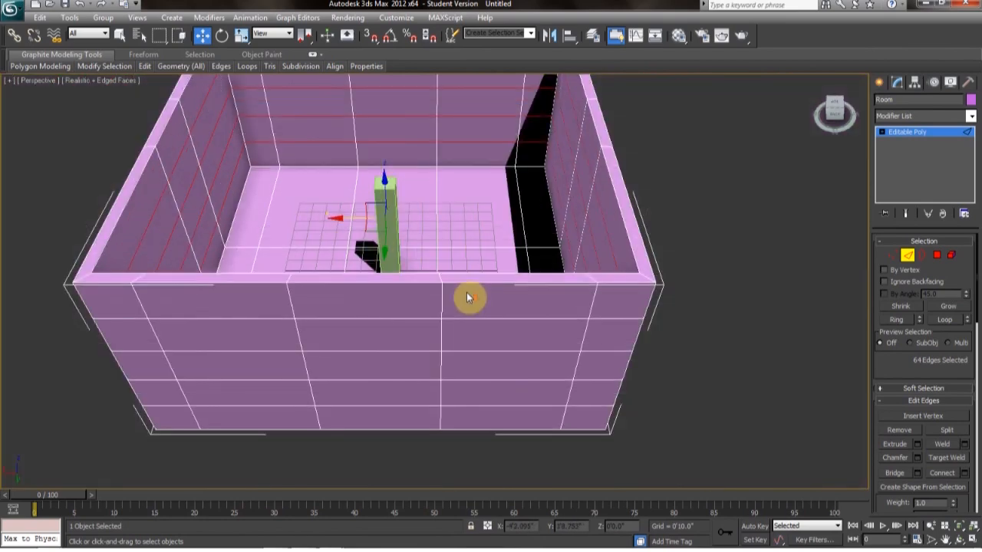
middle_click_drag(468, 296, 471, 265, "alt")
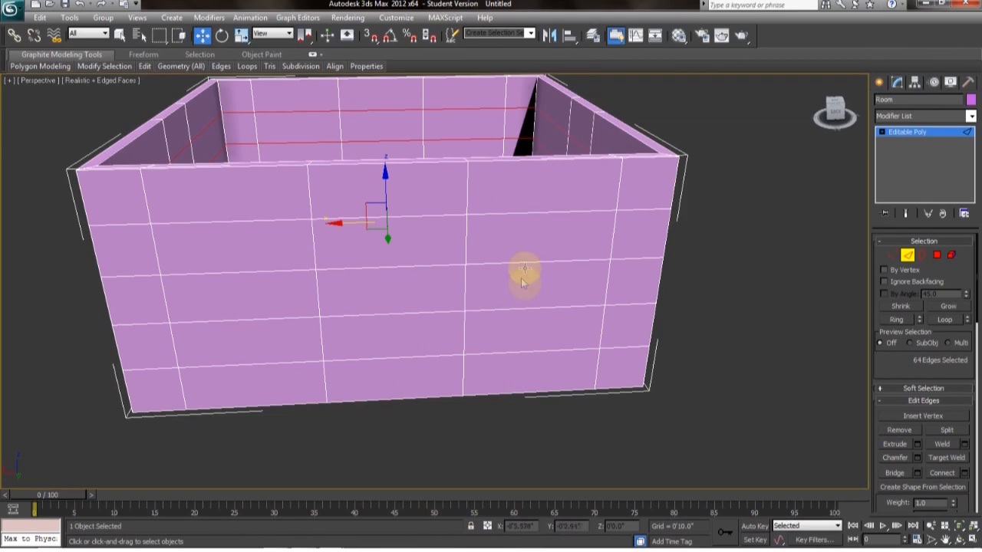
middle_click_drag(565, 198, 557, 235, "alt")
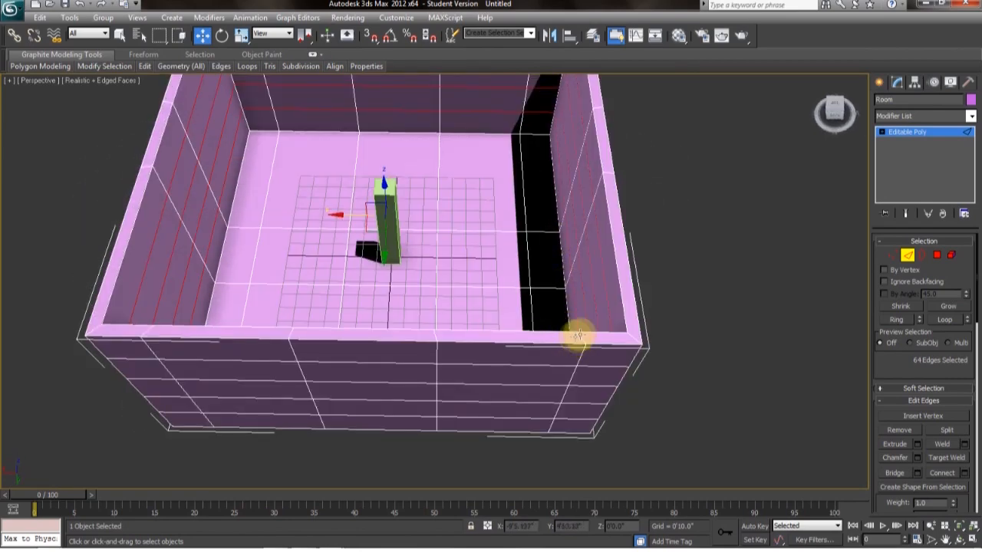
middle_click_drag(816, 259, 671, 310, "alt")
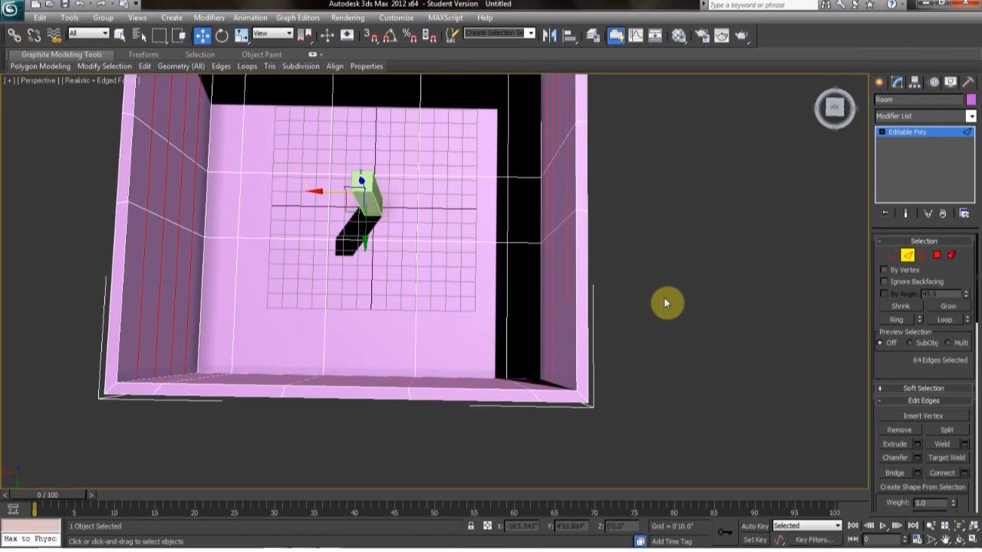
middle_click_drag(653, 303, 651, 272)
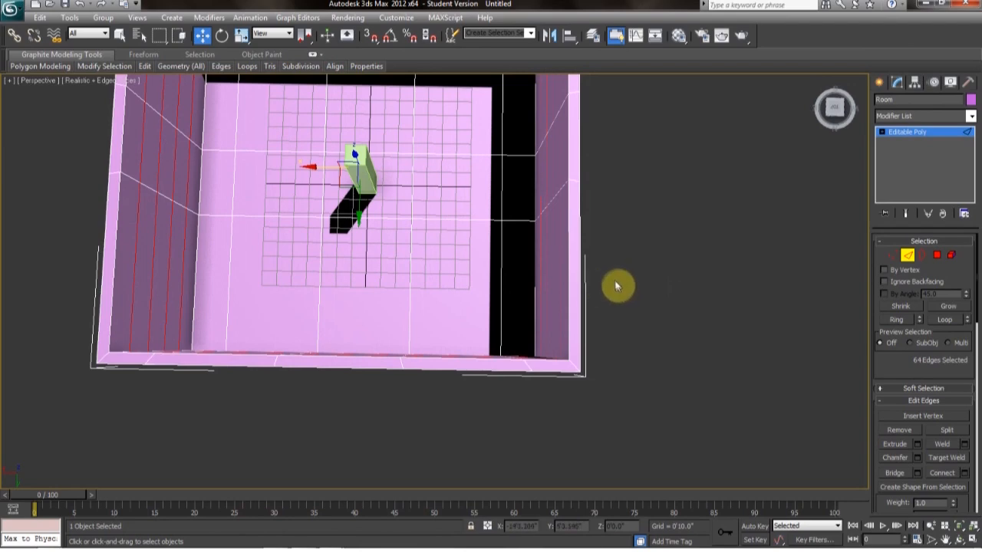
- Display the whole Room from the top and switch to editing its vertices
middle_click_drag(616, 292, 680, 333, "alt")
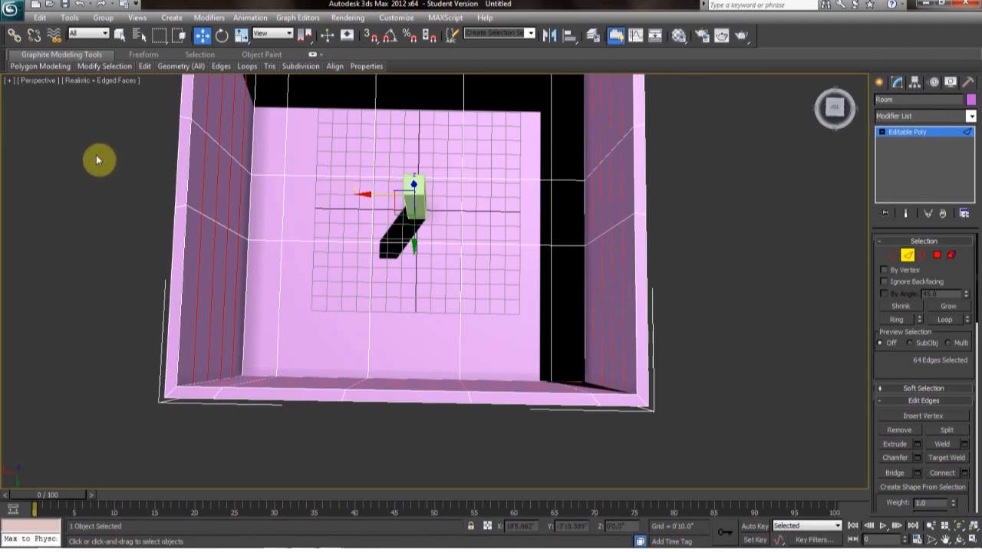
left_click(36, 81)
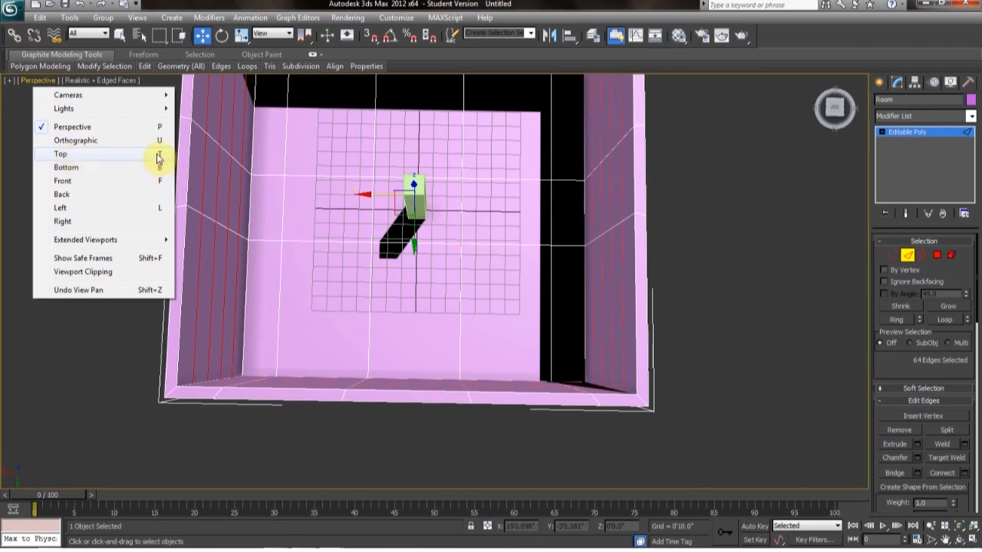
left_click(135, 158)
middle_click_drag(357, 241, 204, 272)
middle_click_drag(392, 399, 562, 417)
middle_click_drag(469, 164, 469, 229)
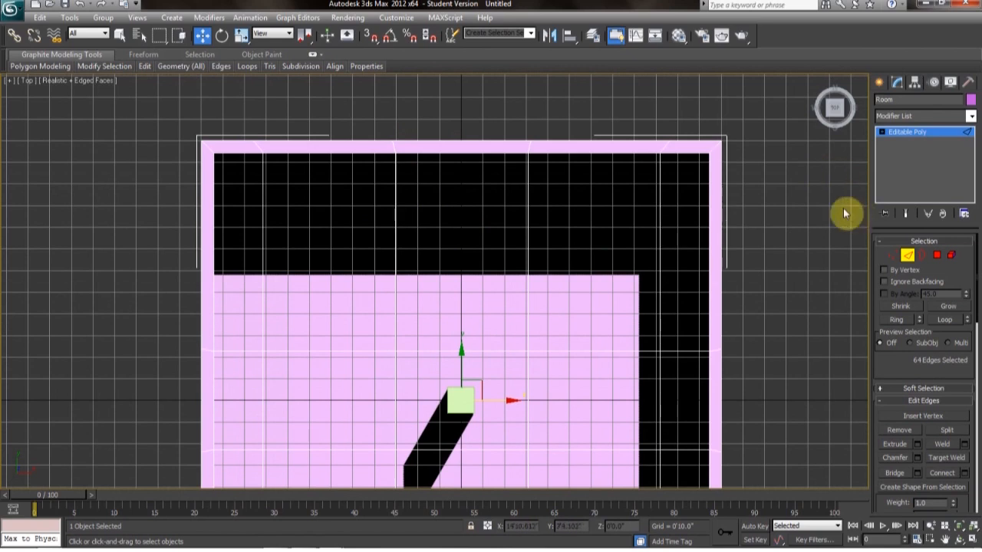
left_click(893, 259)
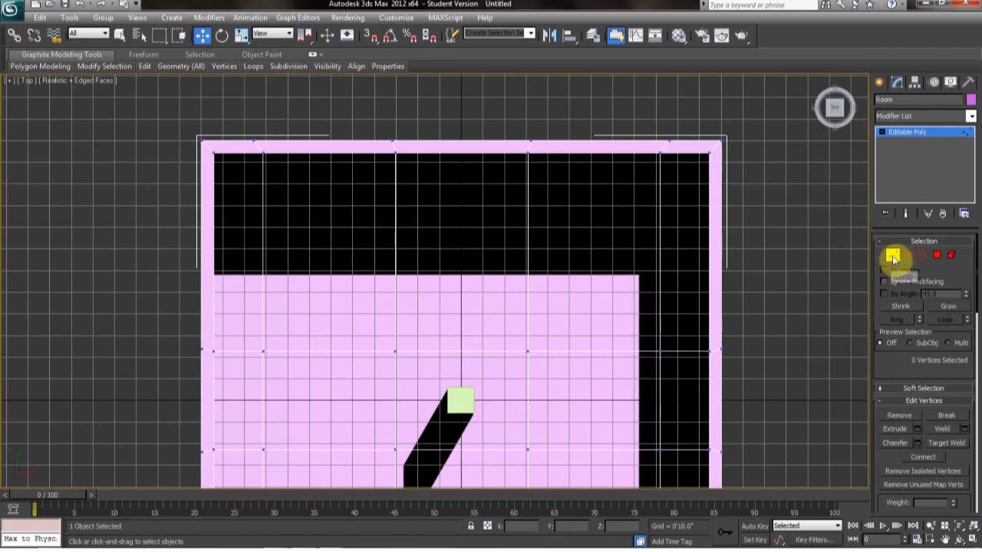
middle_click_drag(790, 357, 803, 215)
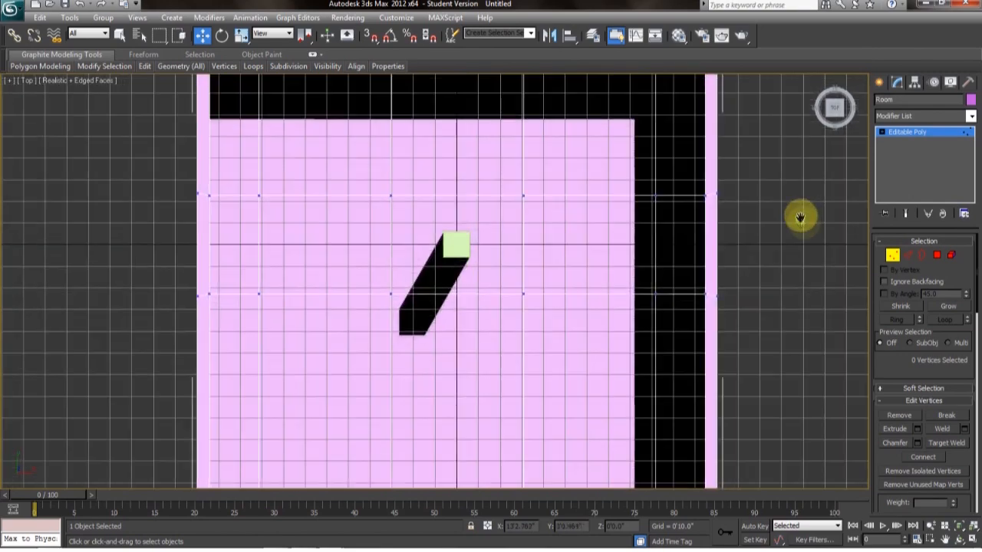
scroll(805, 222, "down", 3)
middle_click_drag(783, 269, 782, 278)
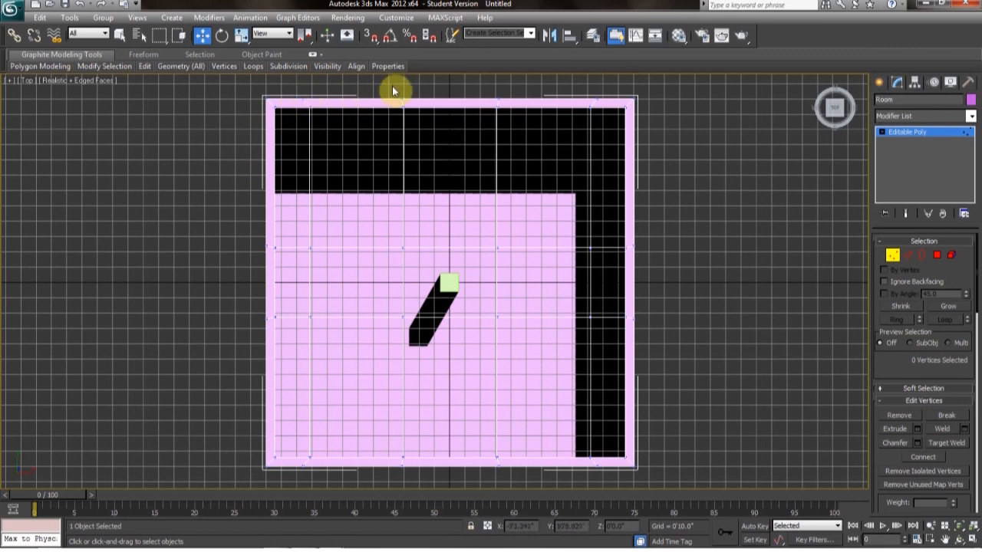
- Select all vertices of the second division from the left across the room and scale them flat along X so inner and outer walls align
left_click_drag(410, 144, 433, 354)
left_click_drag(421, 424, 418, 478)
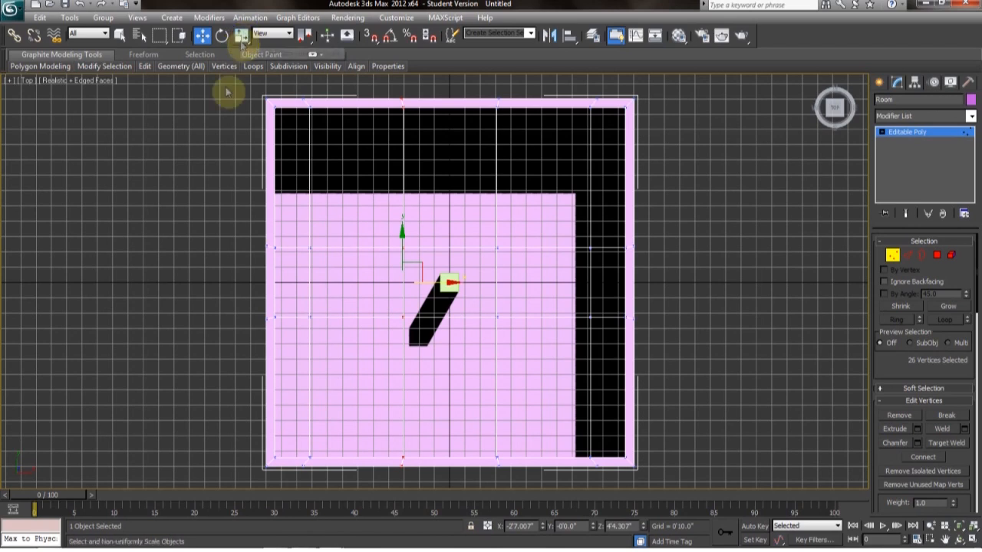
key("r")
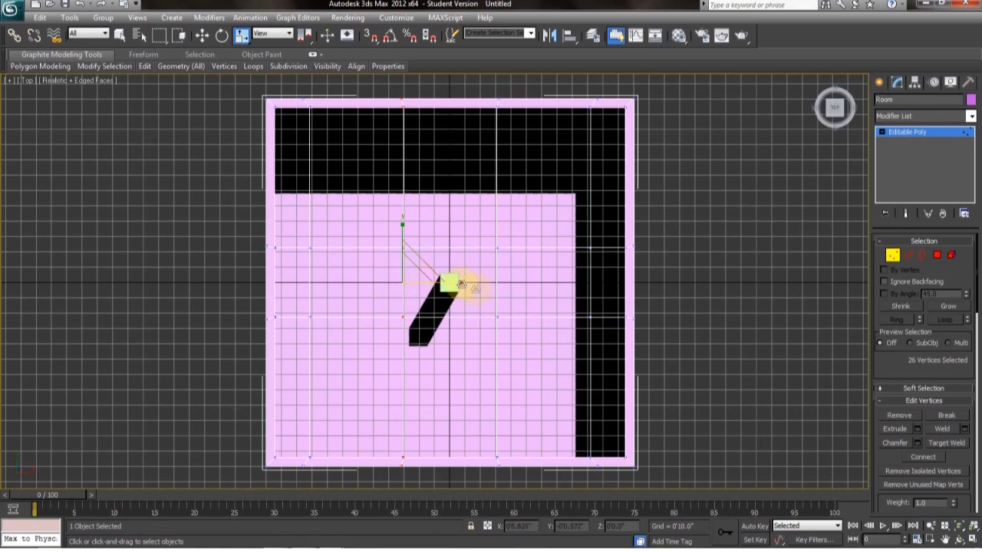
middle_click_drag(508, 308, 488, 289, "alt")
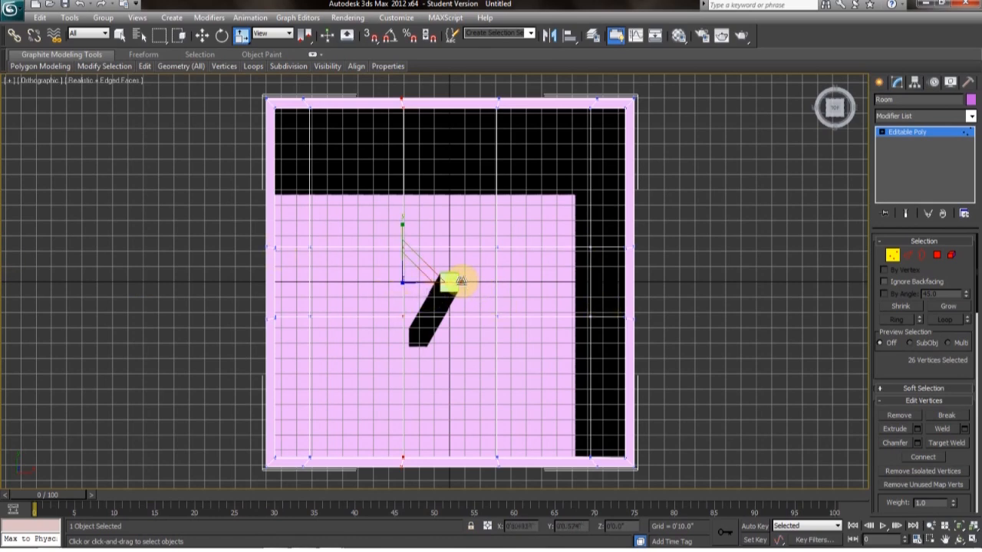
left_click_drag(403, 227, 390, 252)
left_click_drag(461, 281, 887, 89)
left_click_drag(873, 390, 373, 127)
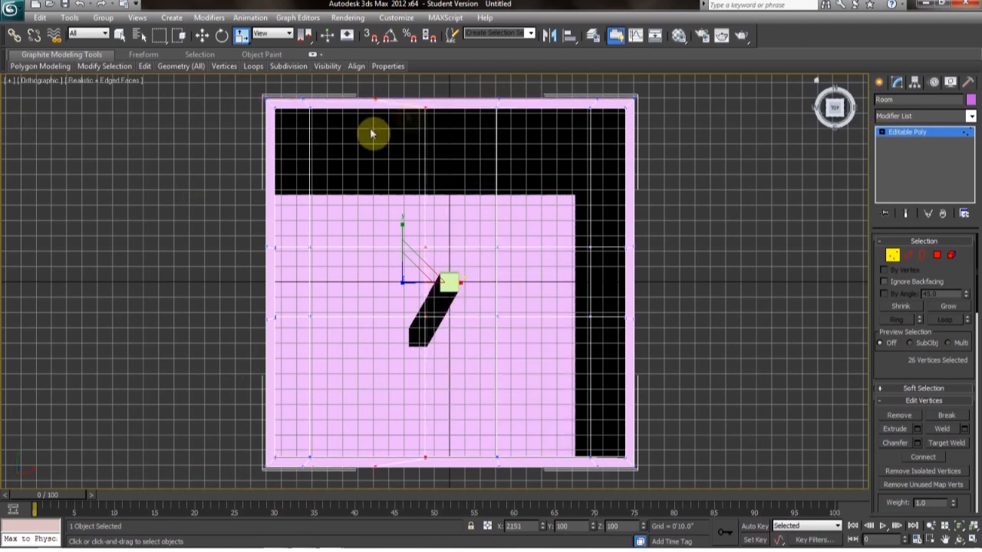
left_click_drag(779, 266, 466, 257)
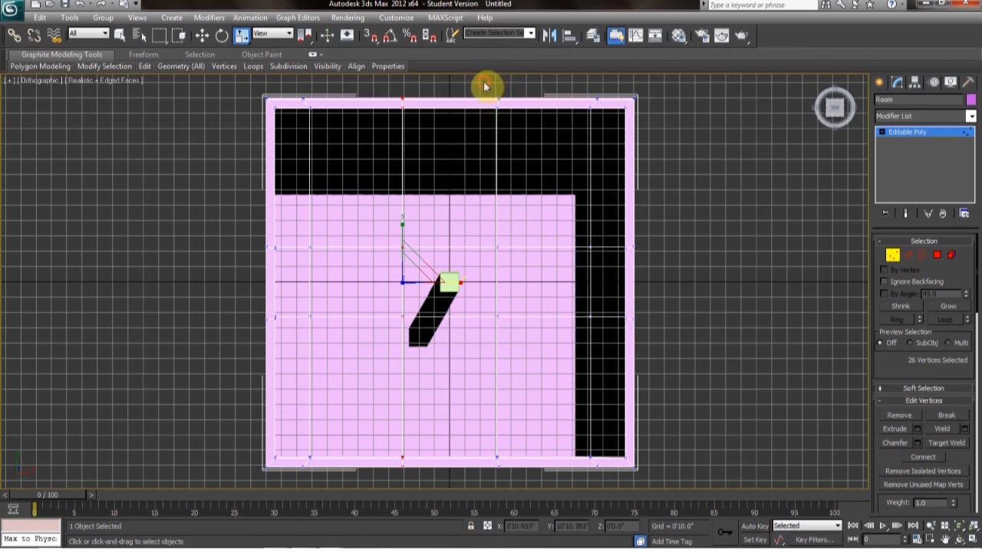
- Scale the vertex columns of the third and fourth divisions from the left flat along X, one column at a time
left_click_drag(556, 449, 512, 482)
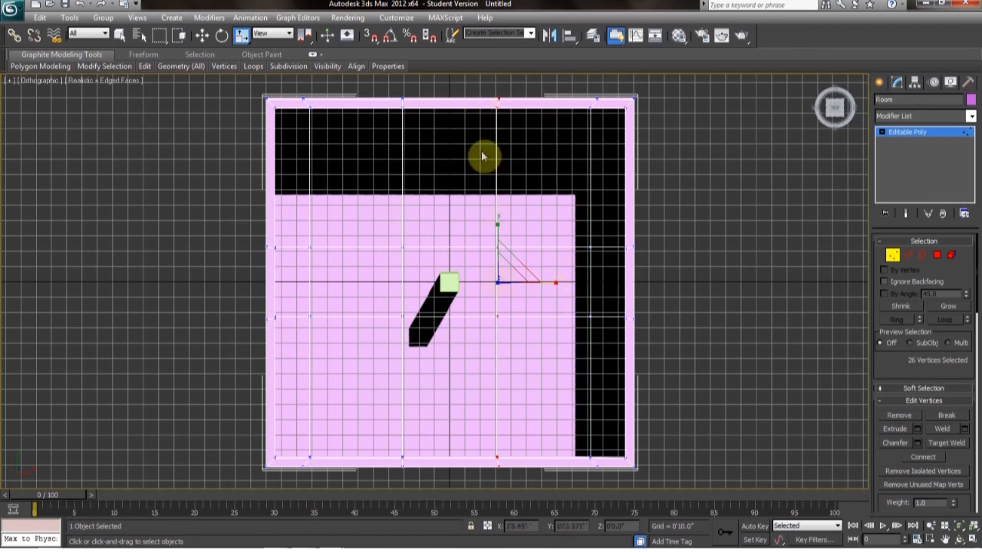
left_click_drag(557, 284, 701, 335)
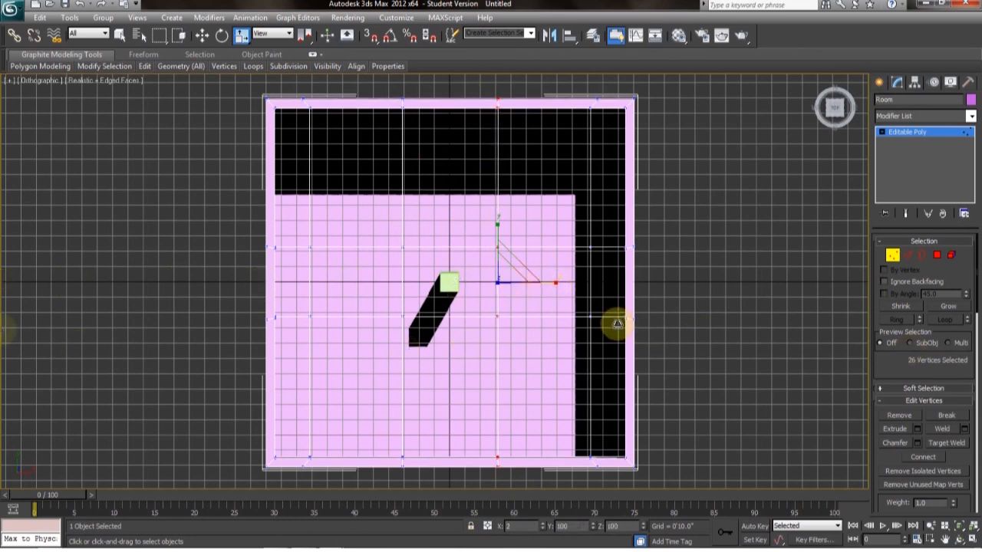
left_click_drag(577, 86, 609, 488)
left_click_drag(647, 283, 228, 269)
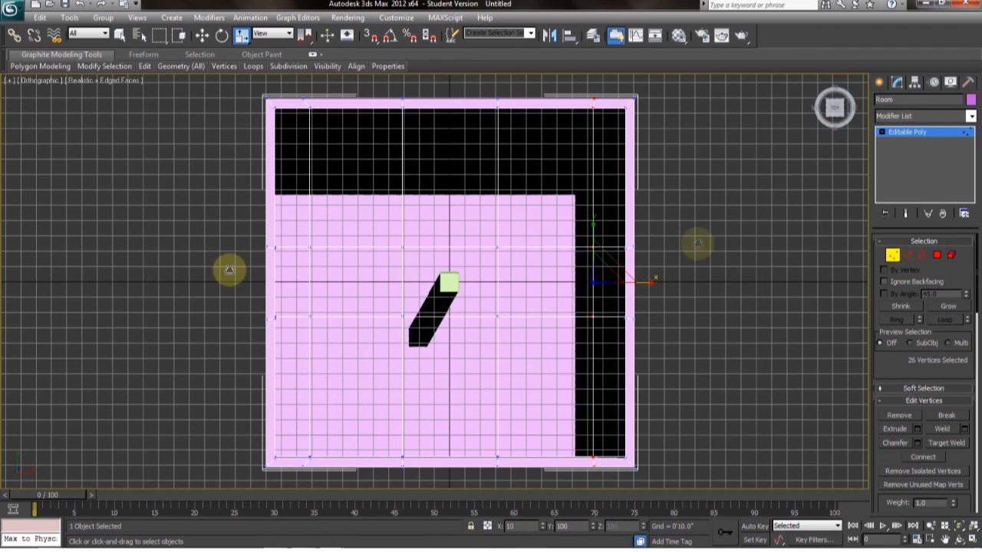
left_click_drag(518, 251, 41, 230)
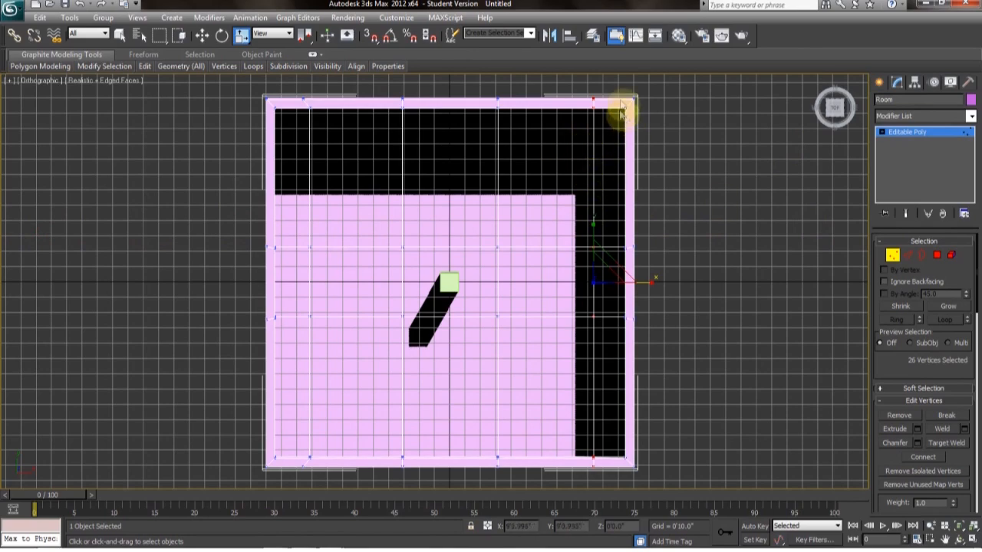
- Select the leftmost division's vertex column on both walls and scale it flat along X
middle_click_drag(669, 114, 597, 115)
scroll(693, 120, "up", 3)
middle_click_drag(701, 122, 491, 149)
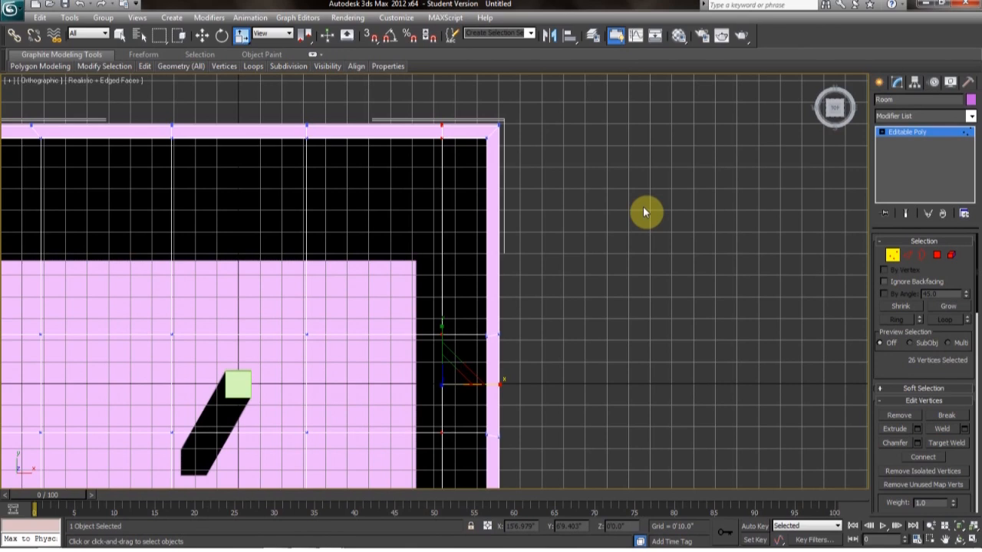
middle_click_drag(624, 149, 854, 130)
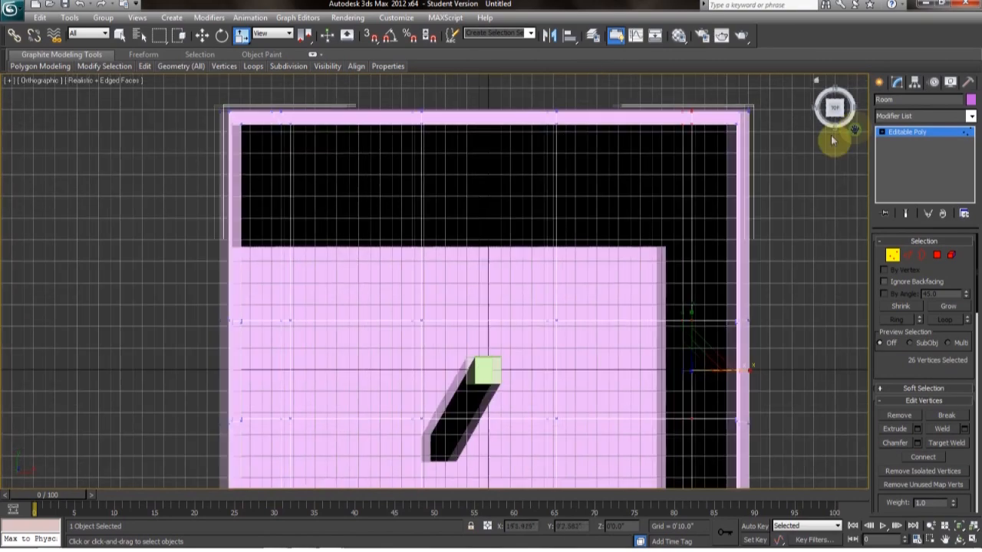
middle_click_drag(596, 169, 675, 103)
left_click_drag(375, 83, 392, 155)
left_click_drag(394, 388, 405, 464)
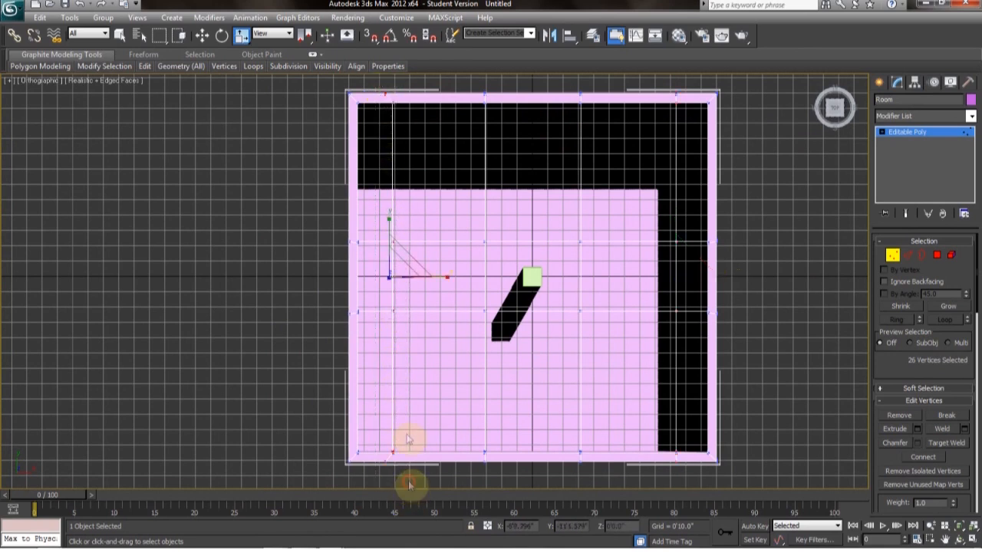
left_click_drag(443, 280, 78, 264)
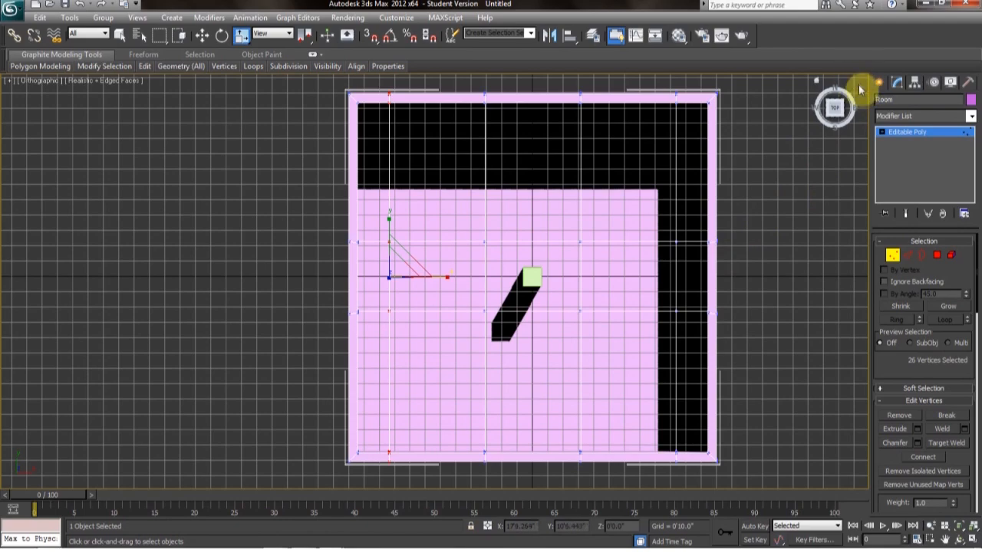
- Scale each of the two horizontal vertex rows across the room flat along Y and clear the selection
middle_click_drag(708, 259, 668, 278)
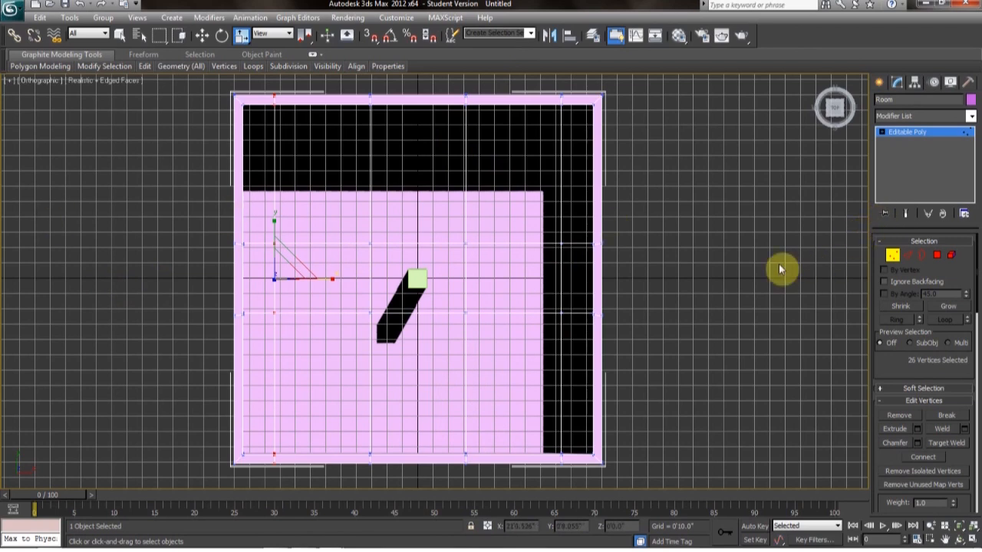
left_click_drag(634, 230, 75, 256)
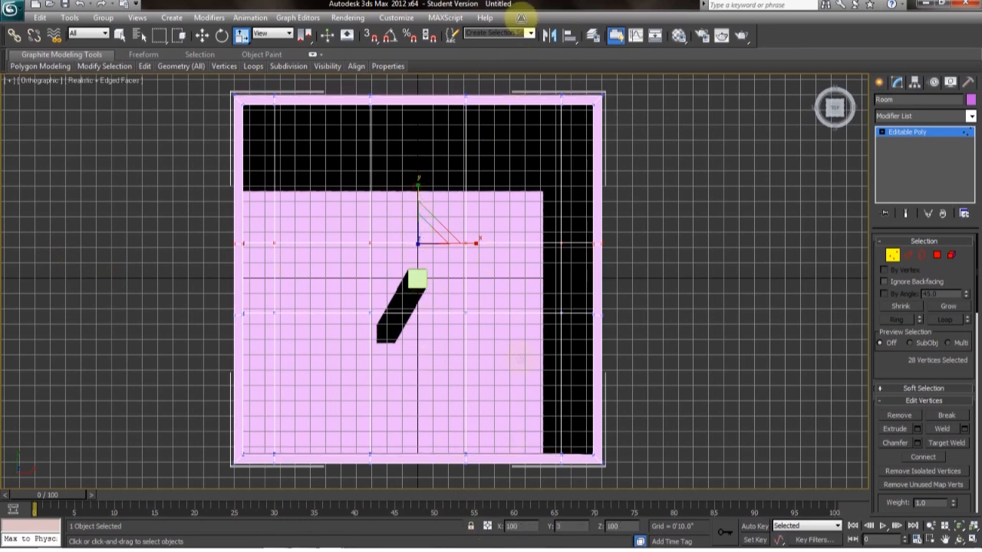
left_click_drag(493, 535, 346, 365)
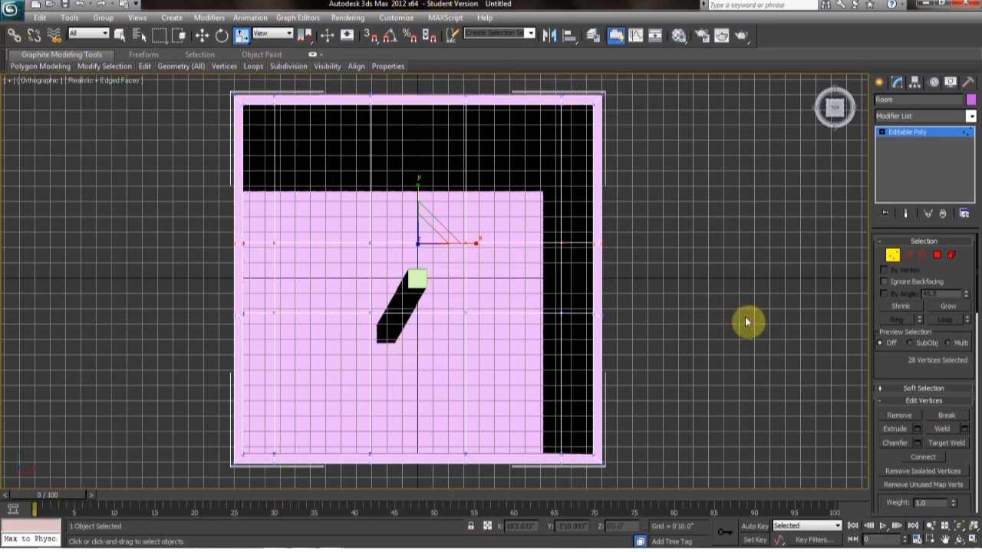
left_click_drag(679, 303, 111, 343)
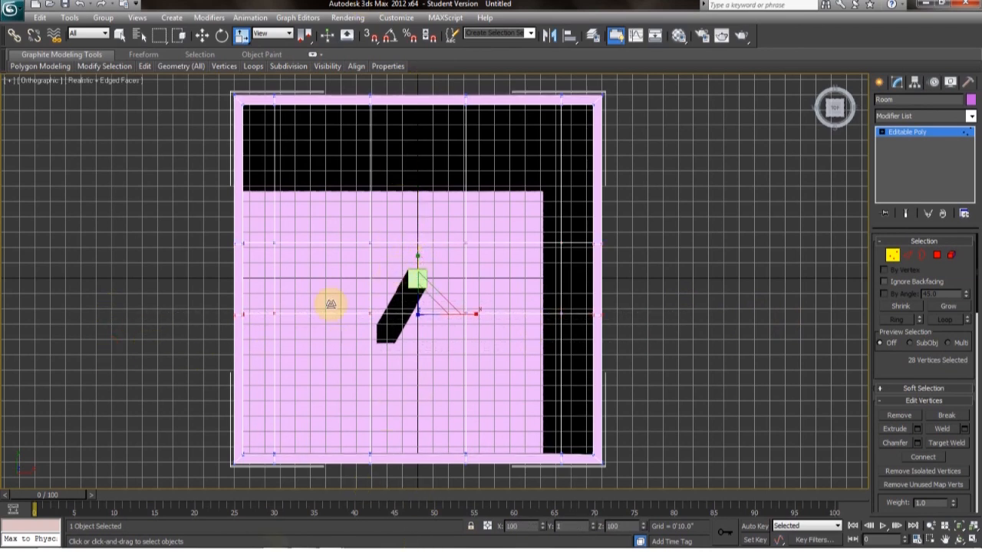
left_click(683, 266)
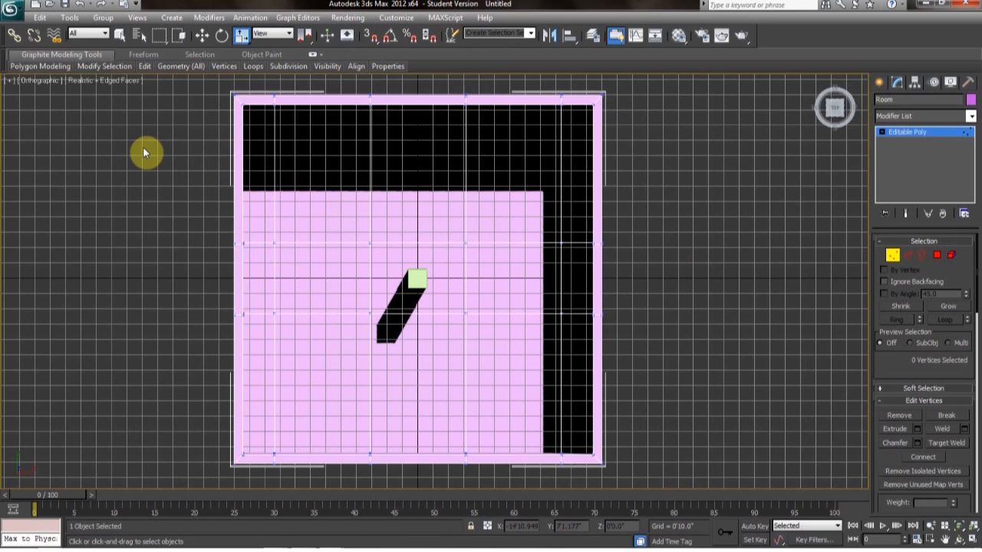
- Return to the perspective view and examine the aligned divisions on the inner and outer walls
key("p")
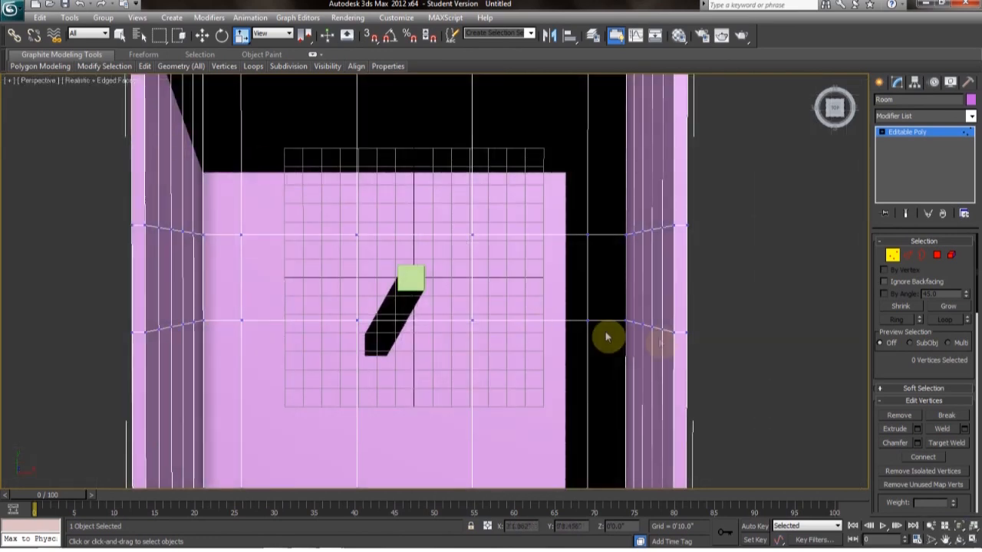
middle_click_drag(751, 323, 741, 274, "alt")
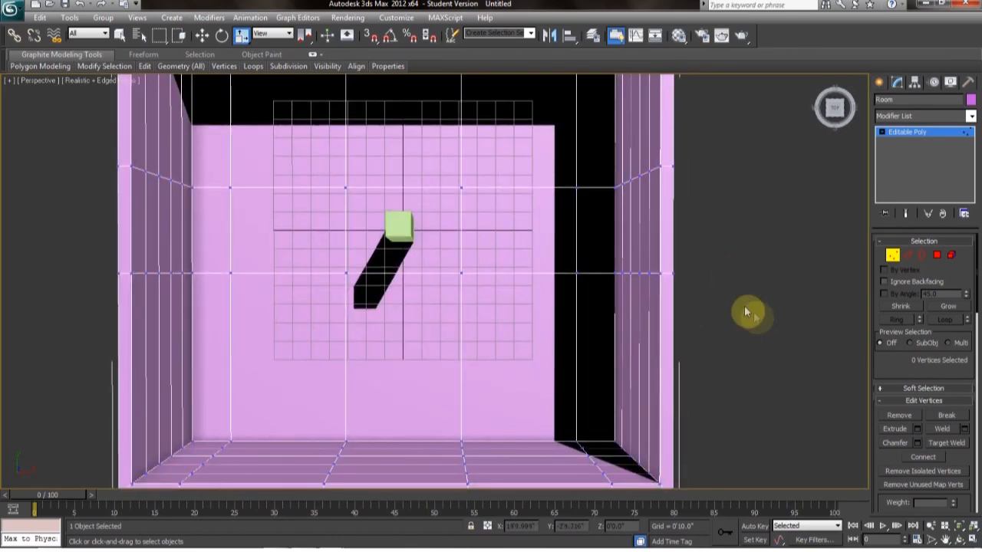
middle_click_drag(755, 307, 723, 312, "alt")
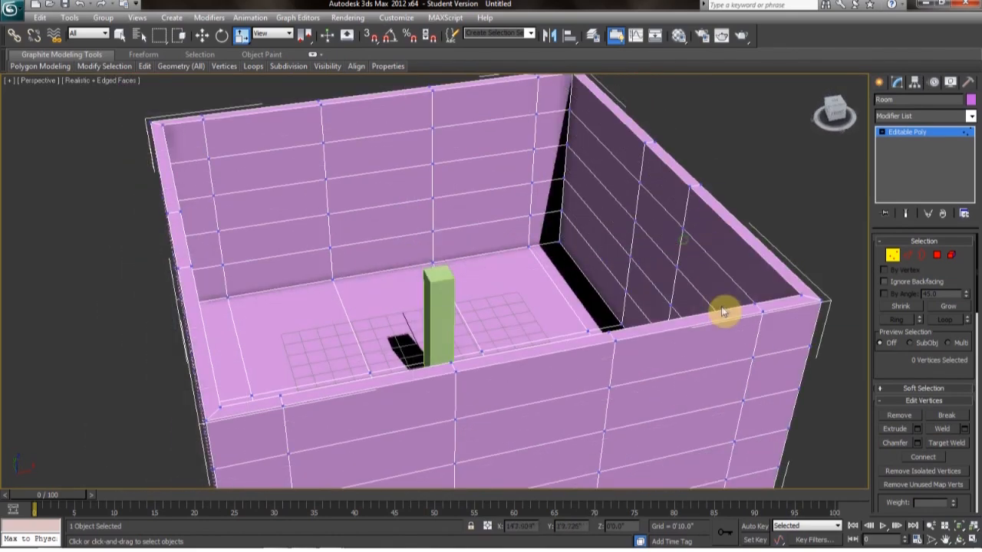
middle_click_drag(565, 300, 618, 290, "alt")
middle_click_drag(625, 332, 666, 327, "alt")
- Select the lower four polygons of the middle column on the outer left wall and delete them for a doorway
left_click(937, 255)
middle_click_drag(625, 300, 587, 283, "alt")
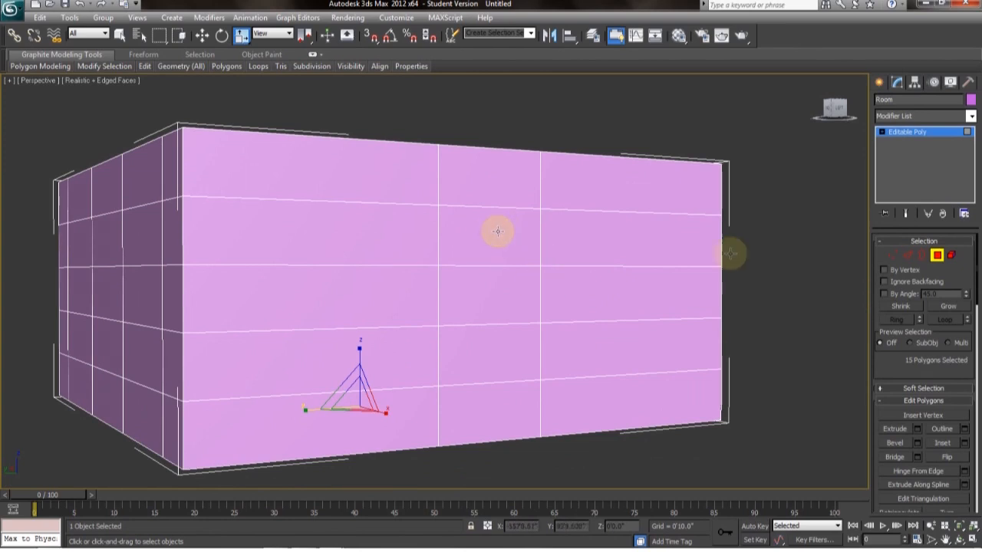
left_click(889, 255)
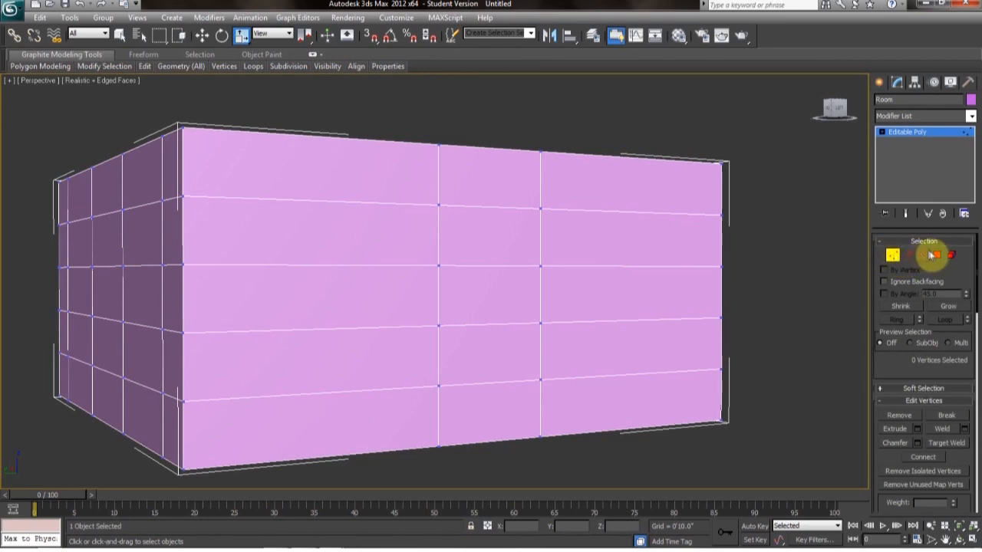
left_click(937, 256)
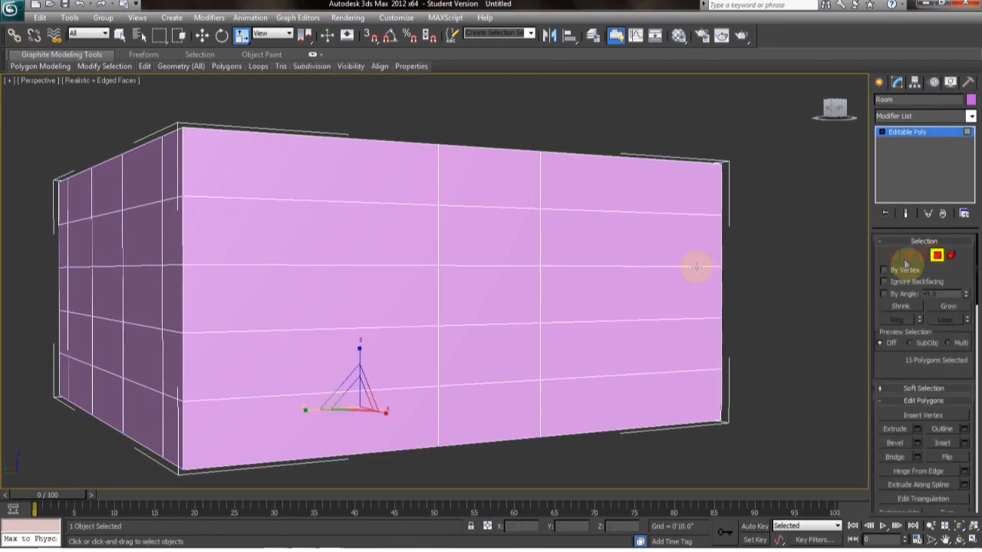
left_click(479, 238)
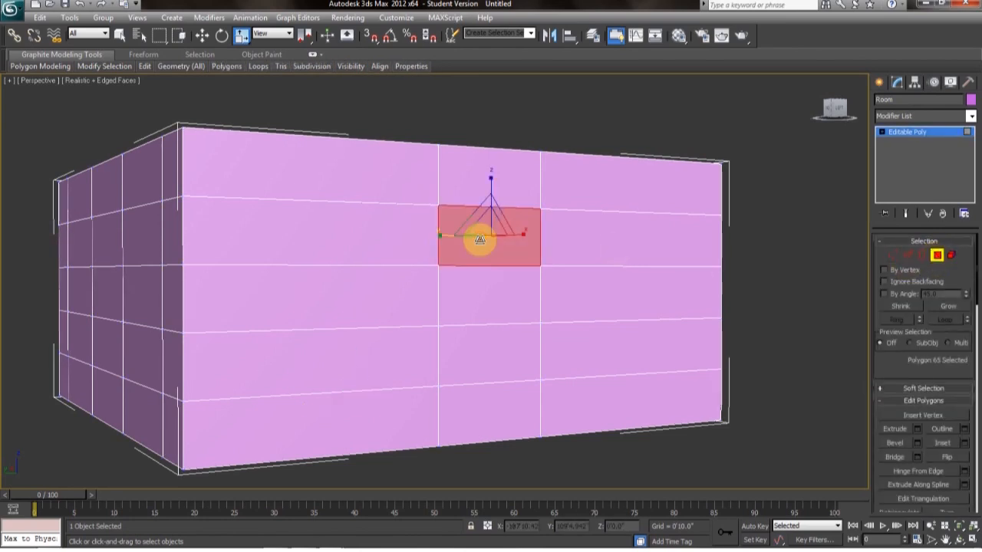
left_click(497, 288, "ctrl")
left_click(483, 349, "ctrl")
left_click(489, 413, "ctrl")
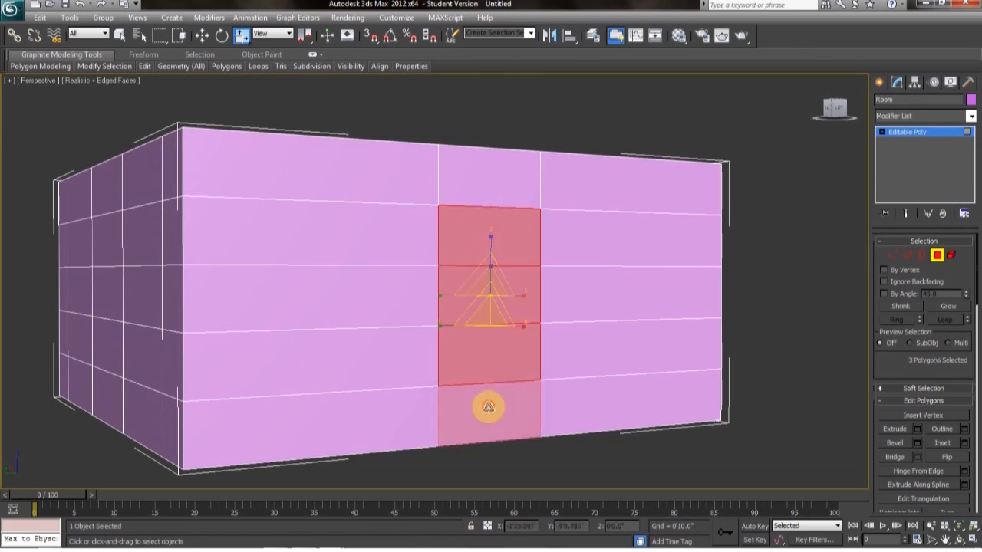
middle_click_drag(628, 400, 603, 401, "alt")
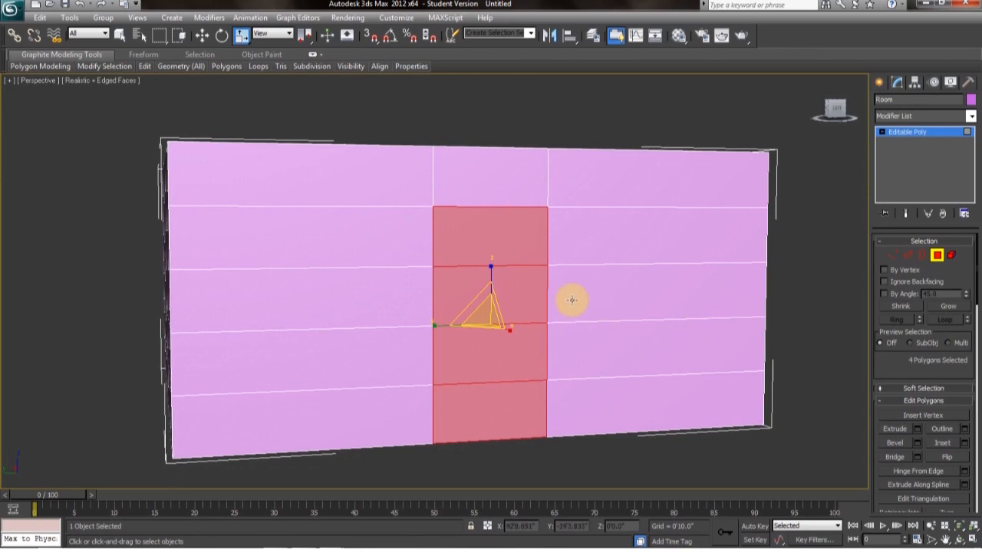
key("Delete")
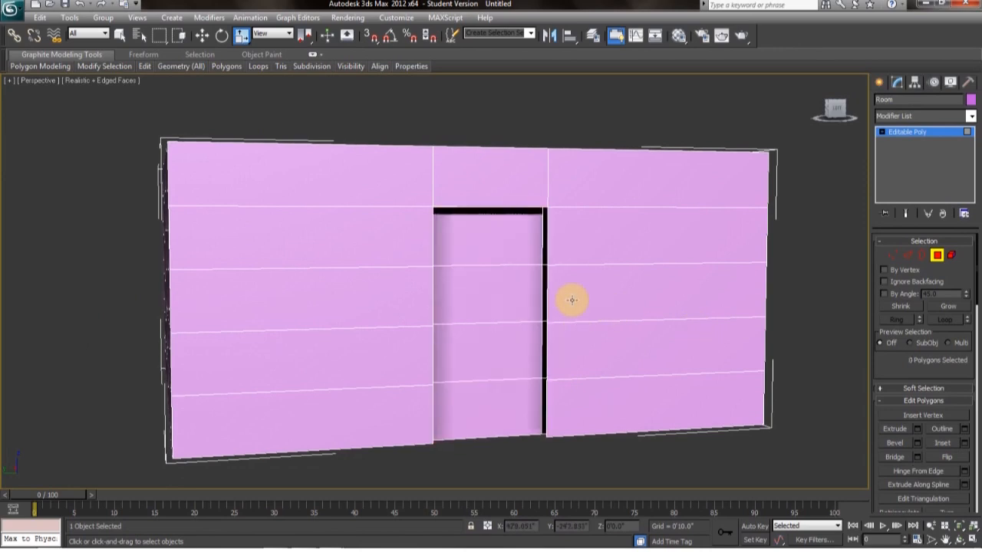
- Select the four inner wall polygons behind the doorway opening and delete them to cut the doorway through
left_click(479, 245)
left_click(495, 299, "ctrl")
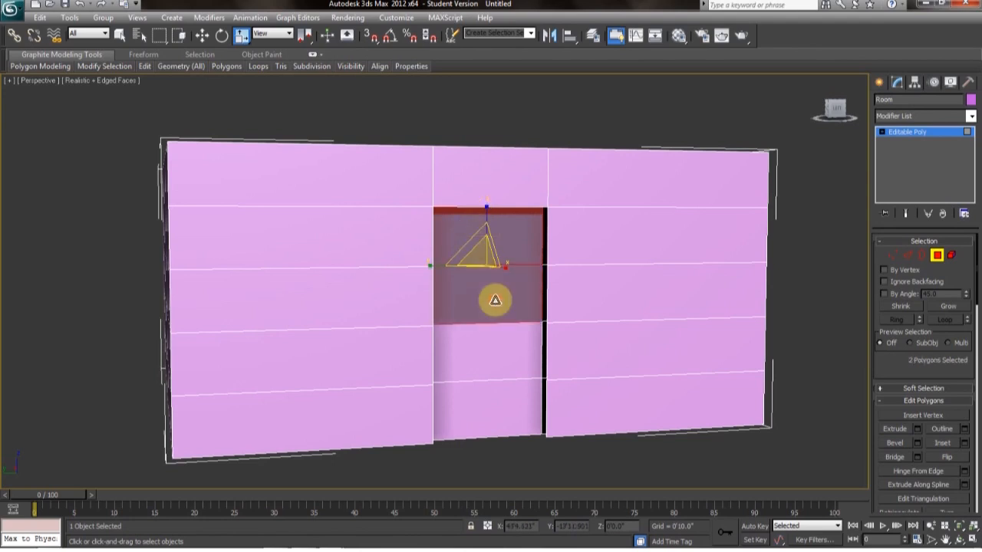
left_click(502, 357, "ctrl")
left_click(502, 407, "ctrl")
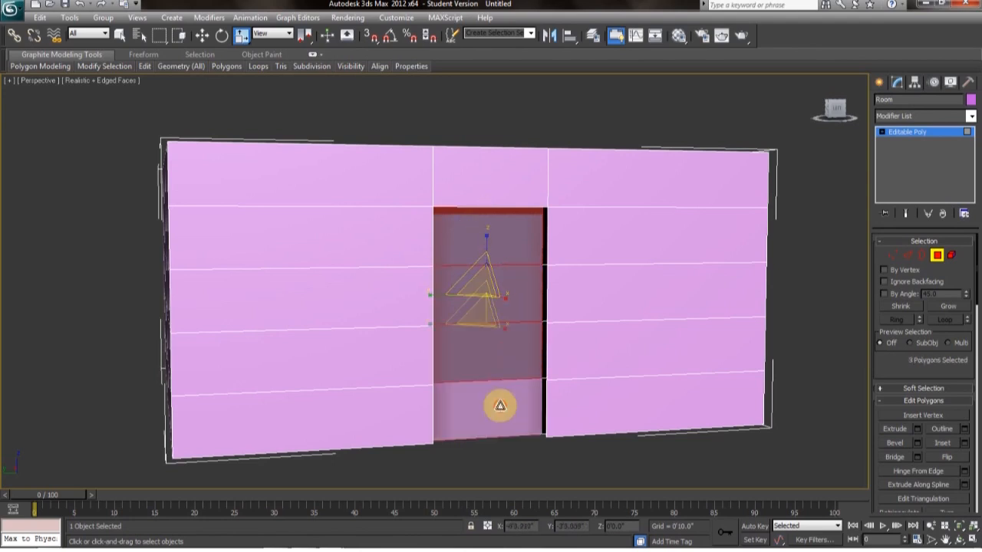
right_click(483, 345)
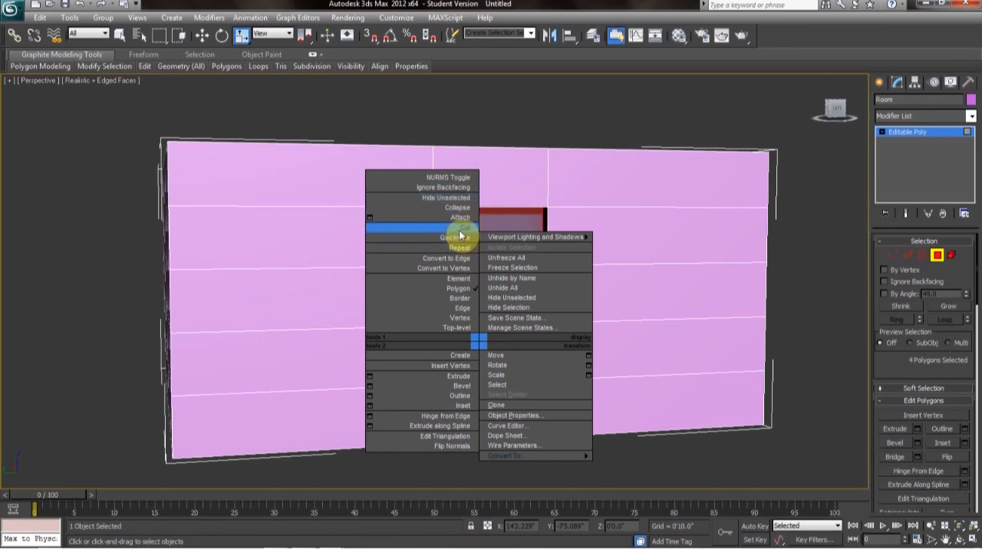
left_click(834, 351)
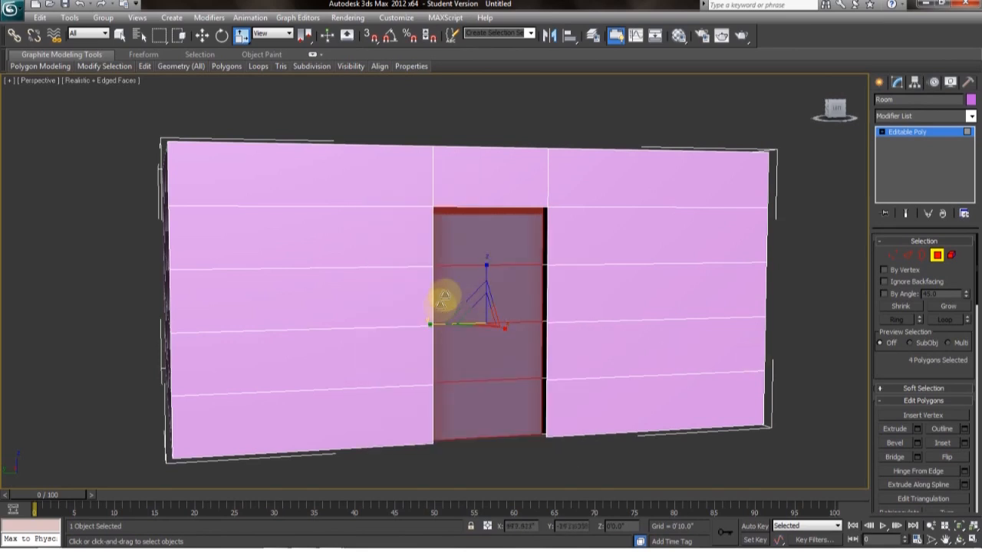
key("Delete")
- Select two vertically stacked polygons in the second and fourth columns of the adjacent long outer wall and delete them for two windows
middle_click_drag(476, 310, 548, 380, "alt")
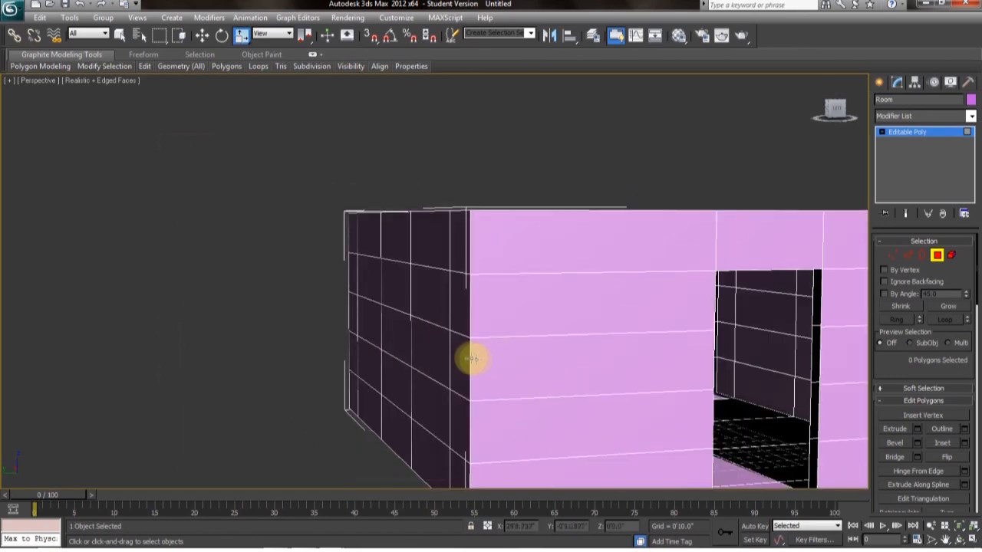
middle_click_drag(473, 360, 596, 330, "alt")
left_click(595, 330)
left_click(596, 355, "ctrl")
left_click(376, 310, "ctrl")
left_click(369, 337, "ctrl")
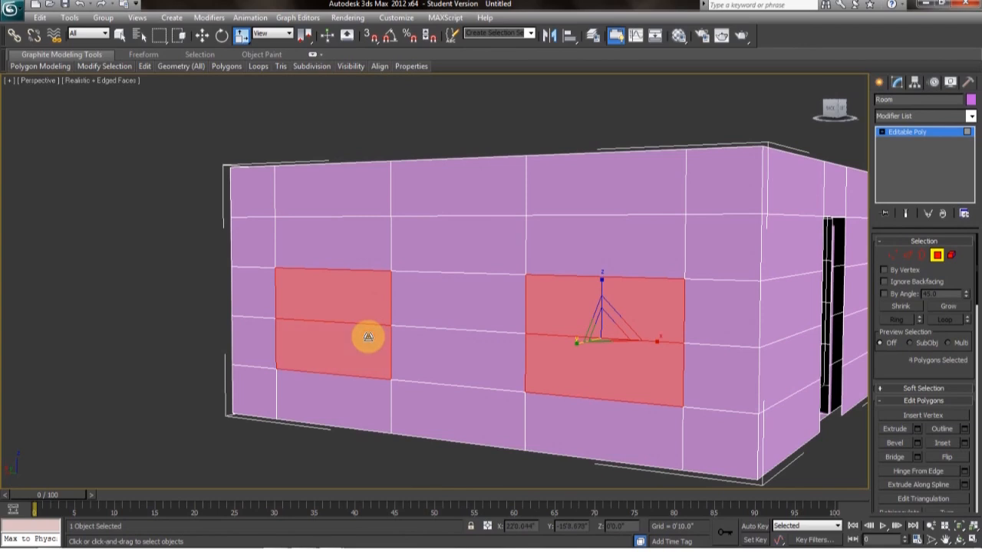
key("Delete")
- Select the four inner wall polygons behind the two window openings and delete them
left_click(366, 315)
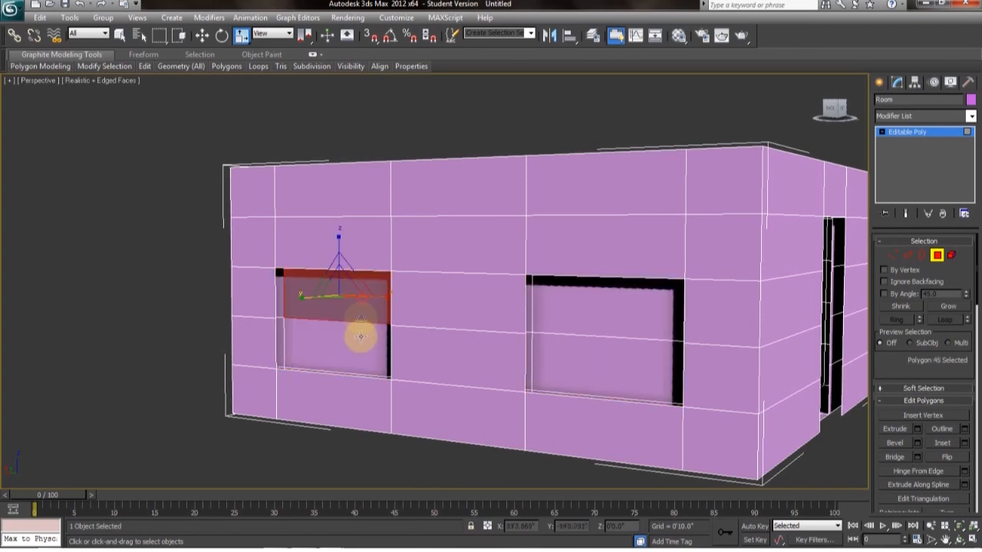
left_click(361, 343, "ctrl")
left_click(603, 307, "ctrl")
left_click(598, 354, "ctrl")
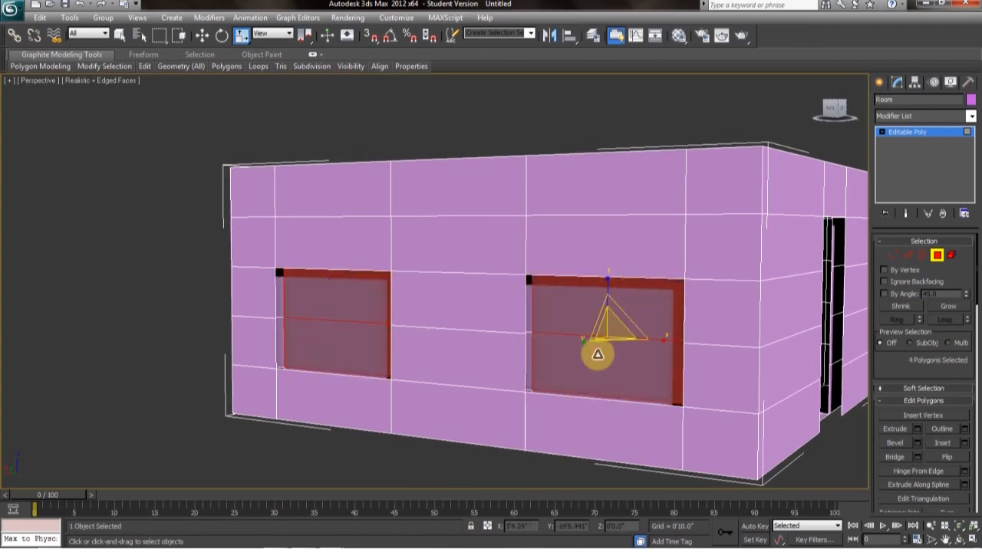
key("Delete")
- Cut a window two polygons high through the opposite long wall's middle column and one polygon high through the wall facing the doorway
middle_click_drag(315, 376, 581, 350, "alt")
left_click(584, 344)
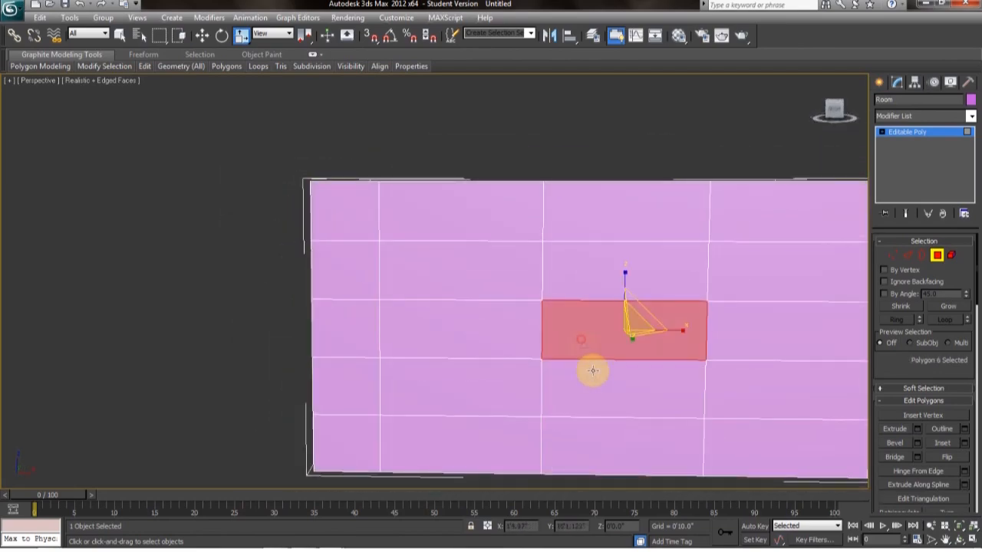
left_click(604, 395, "ctrl")
key("Delete")
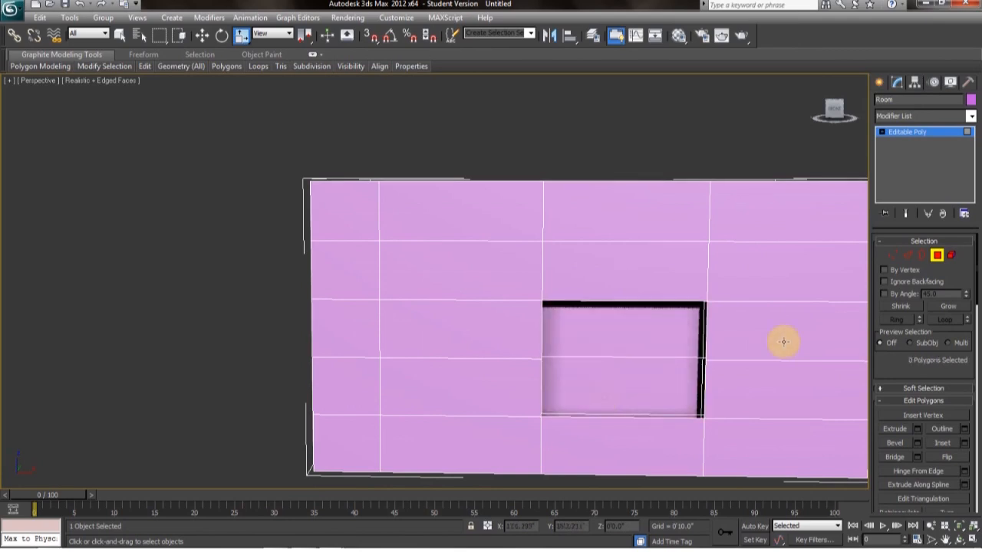
left_click(637, 341)
left_click(640, 375, "ctrl")
key("Delete")
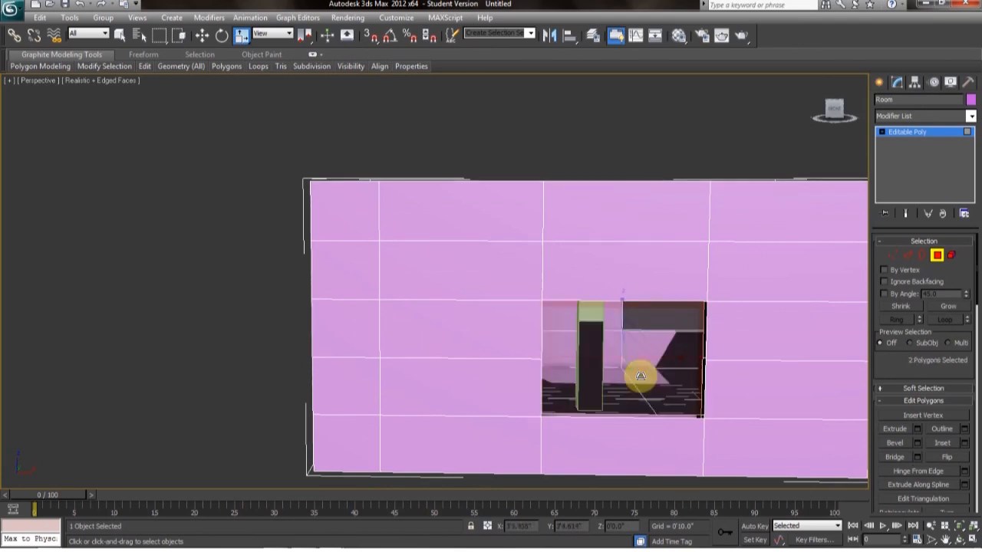
middle_click_drag(422, 381, 438, 300, "alt")
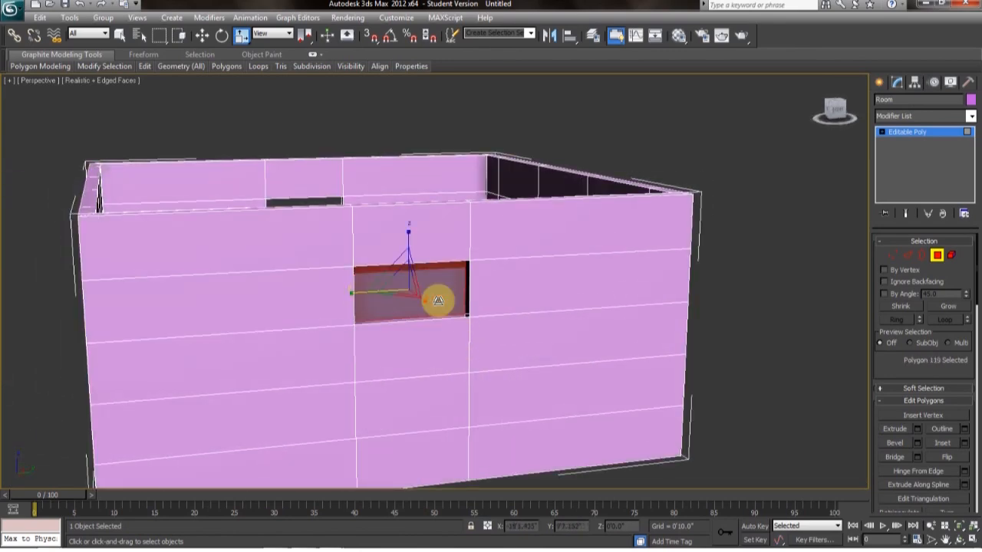
- Examine the open gap between the outer and inner walls around the doorway
middle_click_drag(284, 358, 512, 341, "alt")
middle_click_drag(577, 323, 491, 302, "alt")
scroll(495, 373, "up", 3)
scroll(429, 314, "up", 6)
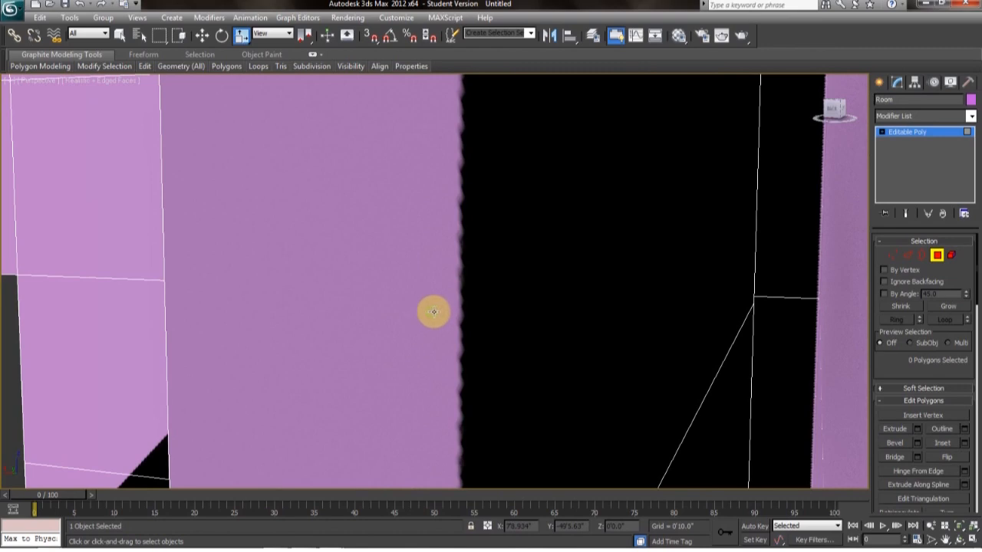
scroll(434, 313, "up", 8)
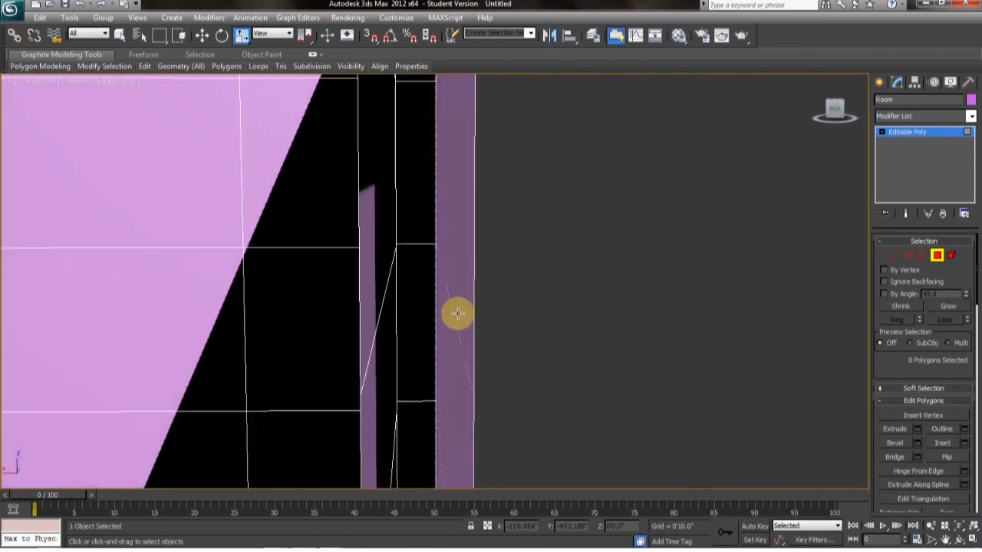
scroll(430, 313, "down", 8)
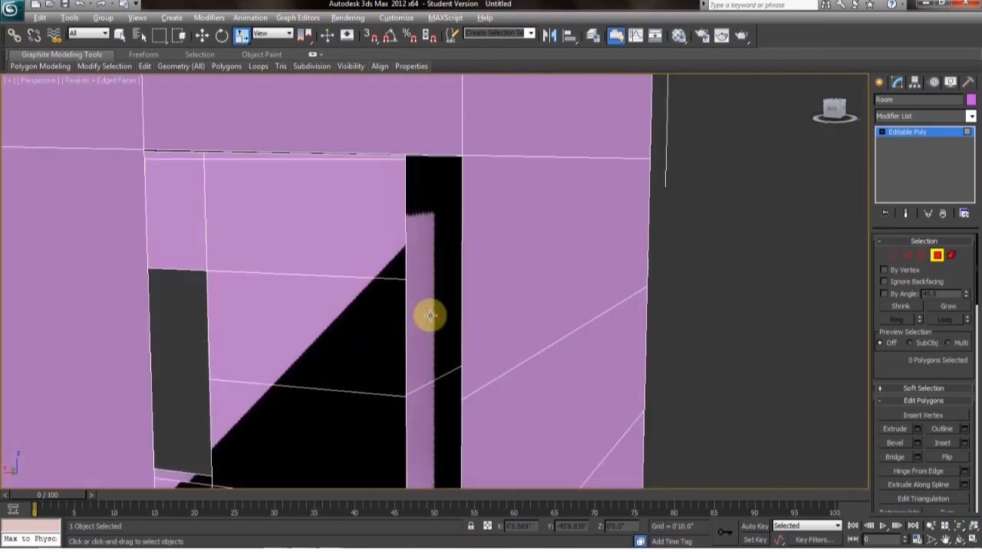
scroll(430, 314, "down", 6)
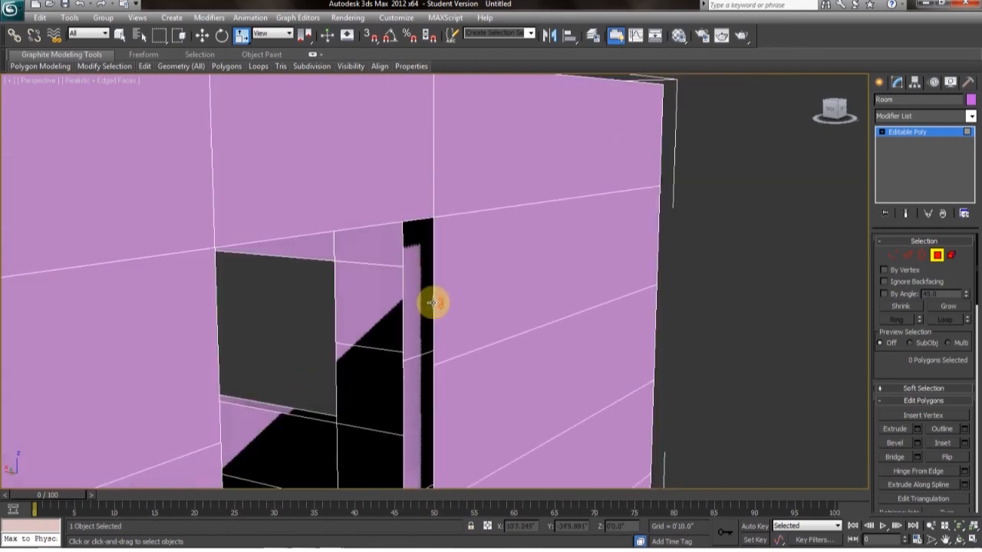
scroll(432, 300, "up", 3)
middle_click_drag(436, 305, 498, 304, "alt")
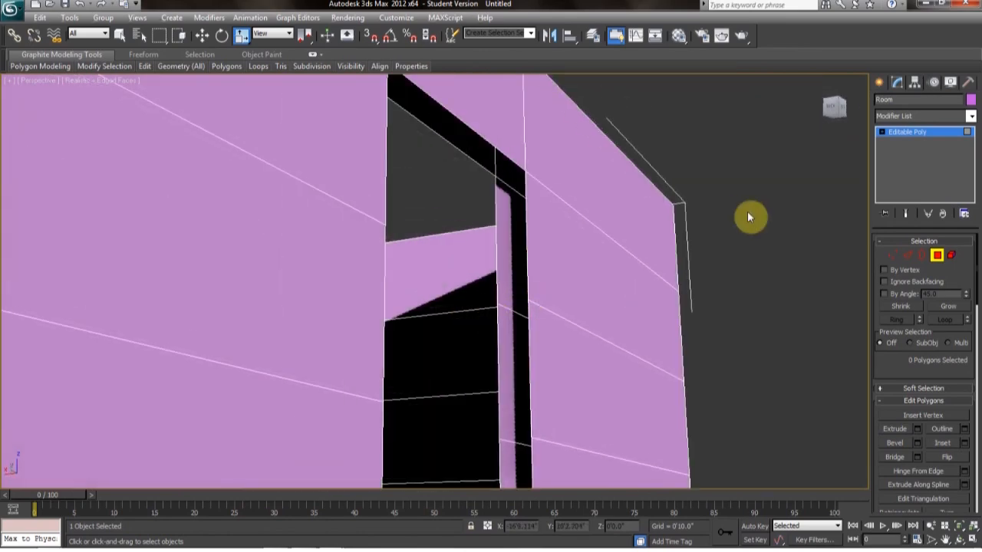
middle_click_drag(691, 219, 710, 177)
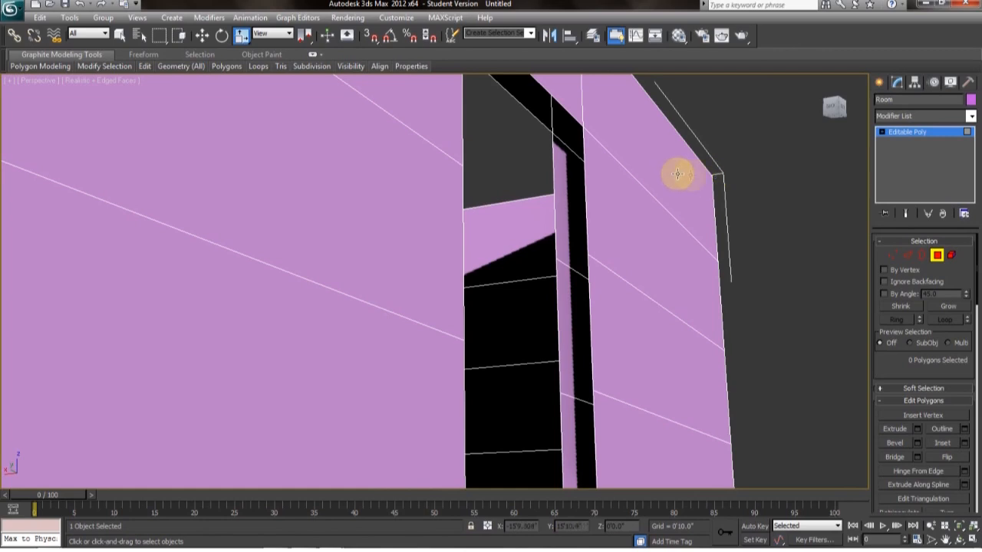
- Select the eight vertical edges of the outer and inner walls along one side of the doorway and bridge them
left_click(909, 258)
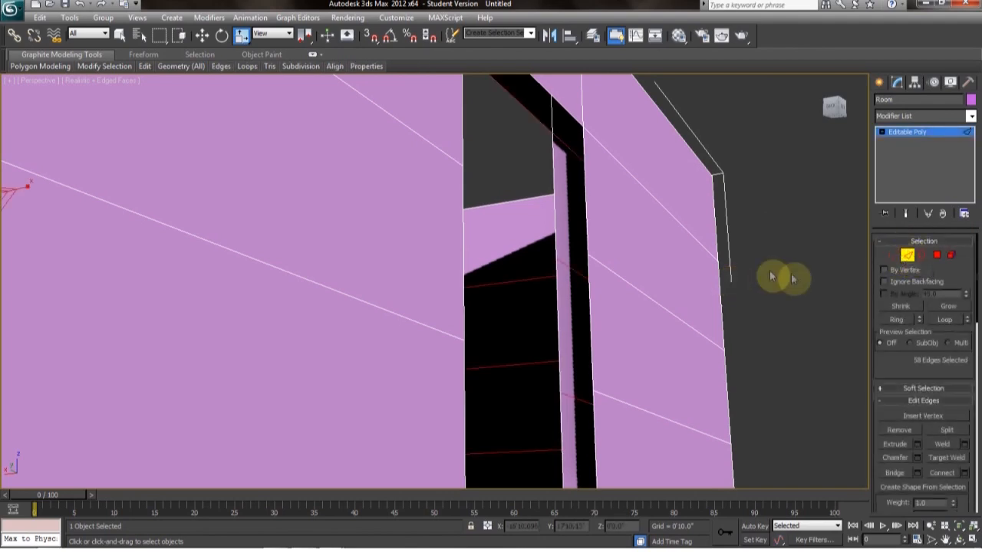
middle_click_drag(782, 287, 719, 281)
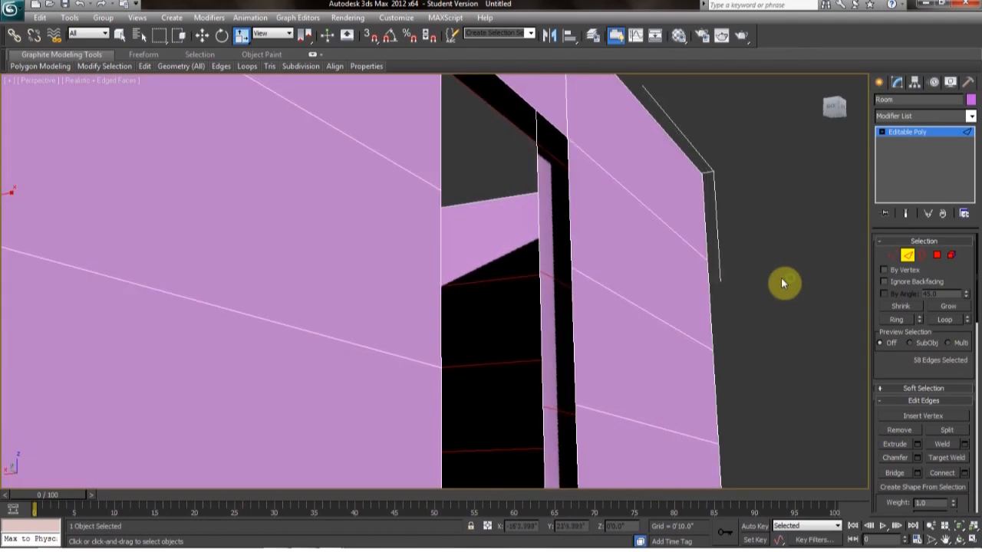
left_click(536, 218)
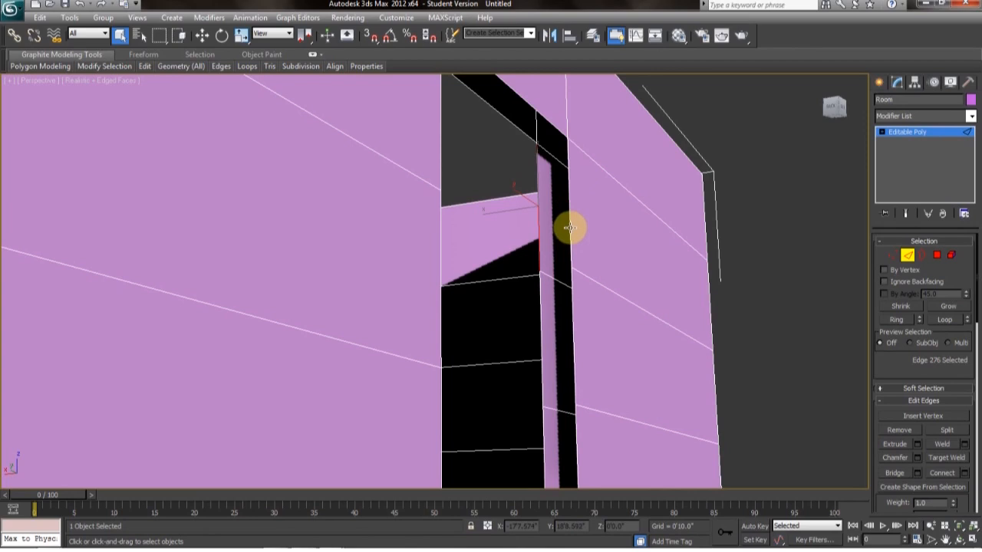
left_click(541, 292, "ctrl")
left_click(570, 295, "ctrl")
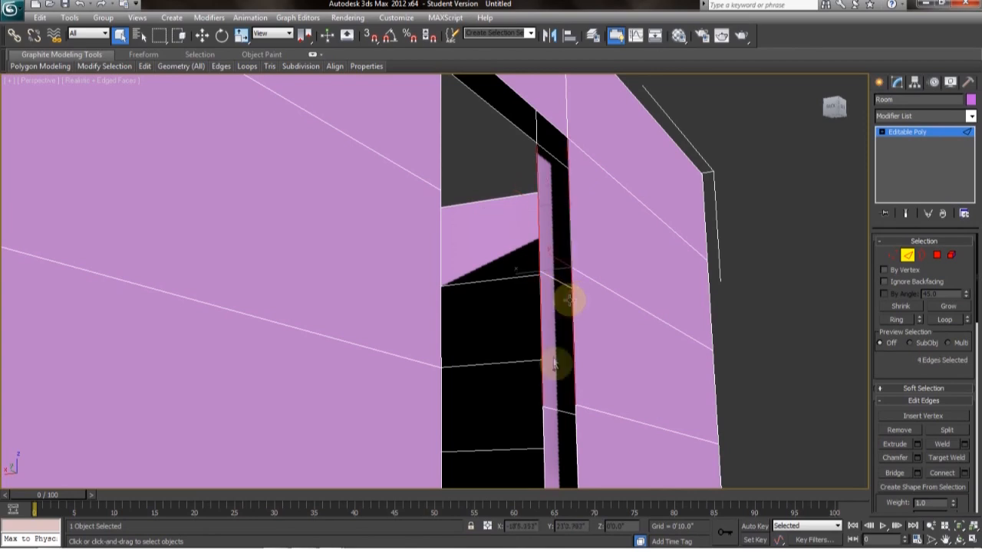
left_click(578, 435, "ctrl")
middle_click_drag(642, 410, 653, 193)
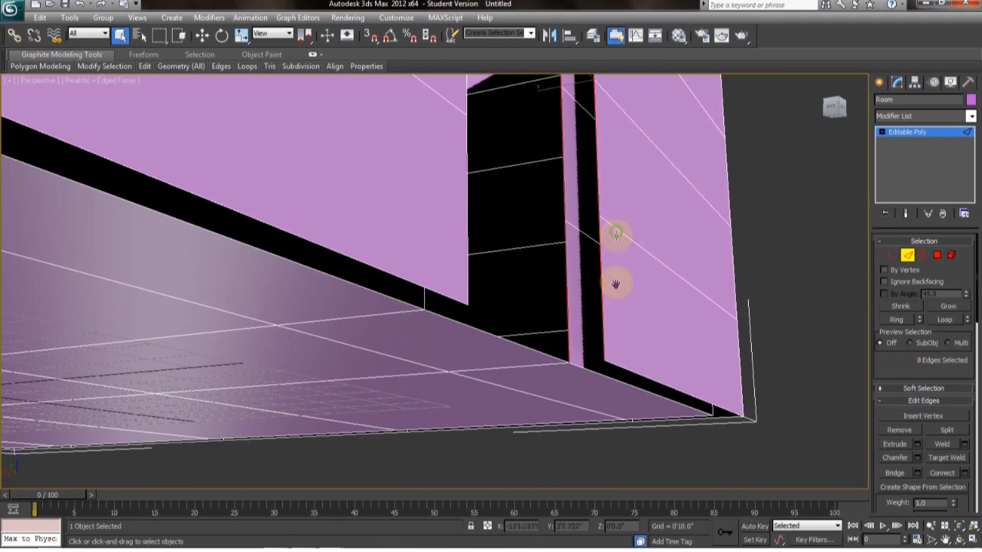
middle_click_drag(616, 235, 653, 432)
middle_click_drag(660, 325, 570, 323)
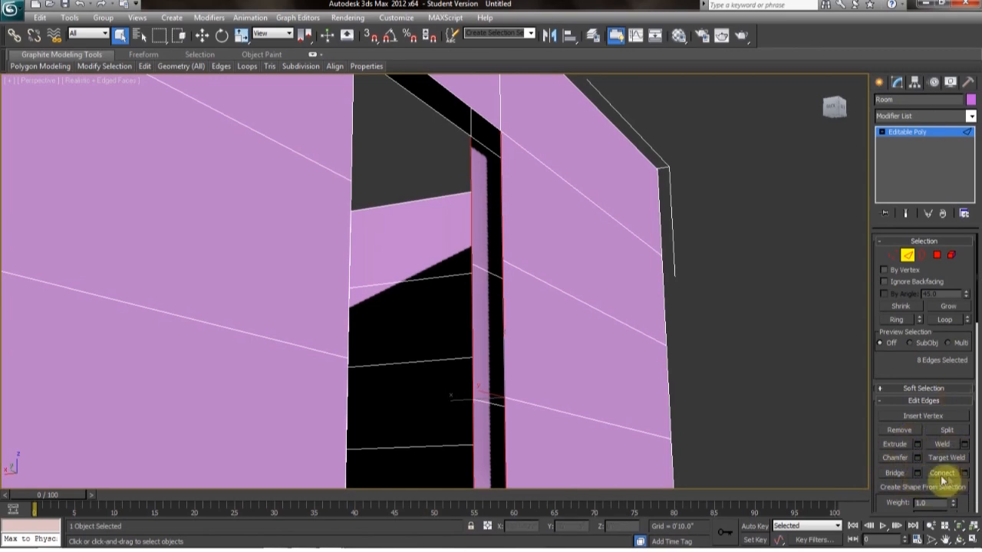
left_click(895, 473)
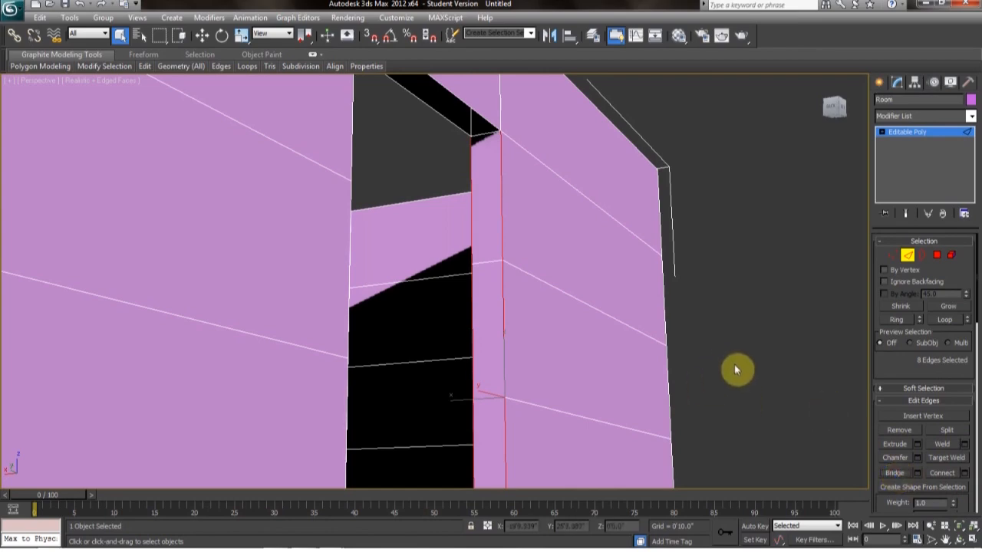
- Select the outer and inner edges along the top of the doorway and bridge them
middle_click_drag(731, 367, 614, 341, "alt")
left_click(358, 241)
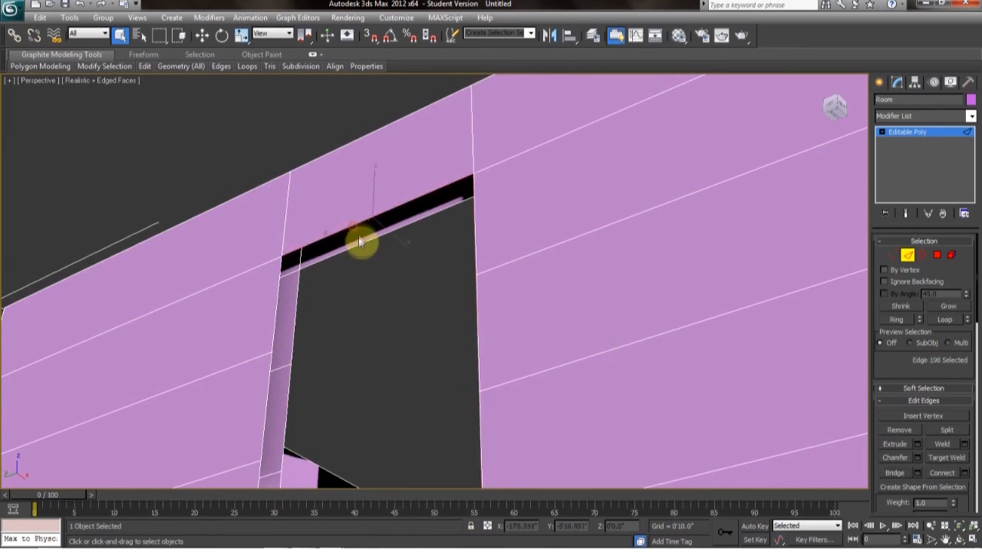
left_click(359, 247, "ctrl")
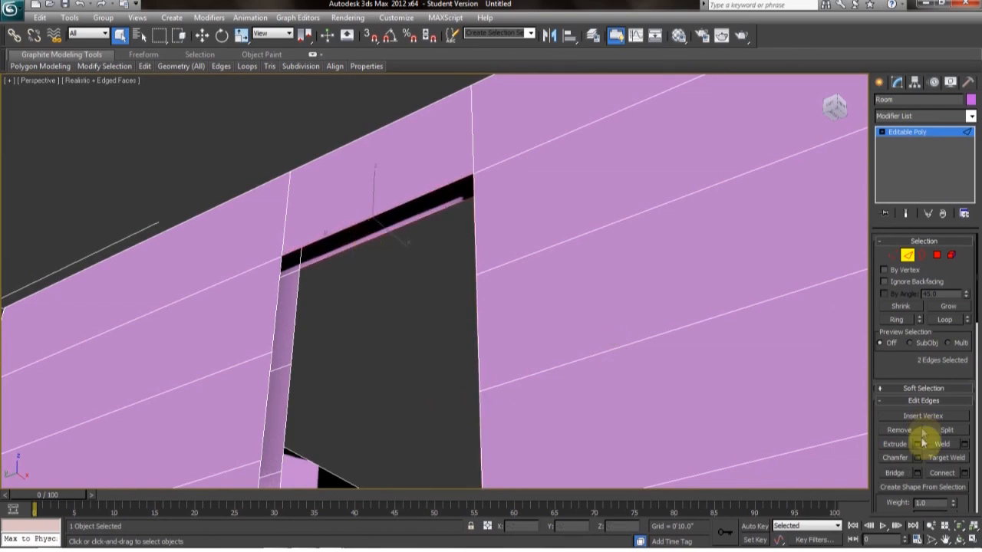
left_click(898, 474)
- Select the eight outer and inner vertical edges along the remaining side of the doorway and bridge them
middle_click_drag(541, 391, 574, 340, "alt")
left_click(320, 276)
left_click(337, 278, "ctrl")
left_click(315, 333, "ctrl")
left_click(333, 341, "ctrl")
left_click(309, 424, "ctrl")
middle_click_drag(335, 428, 353, 257)
left_click(353, 255, "ctrl")
left_click(326, 335, "ctrl")
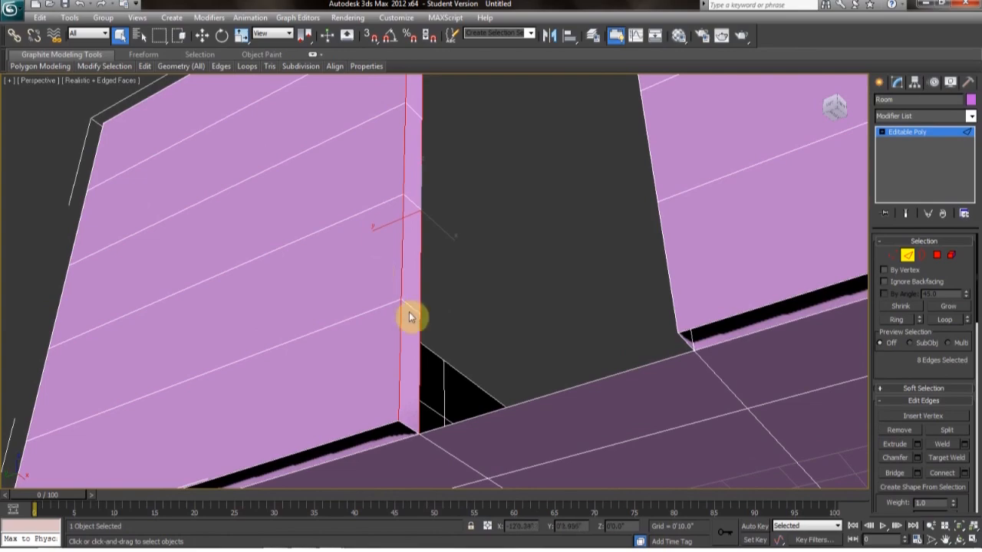
- Examine the closed doorway jambs, the gap along the base of the walls and the open window edges from below
middle_click_drag(409, 323, 384, 304, "alt")
middle_click_drag(666, 416, 550, 390)
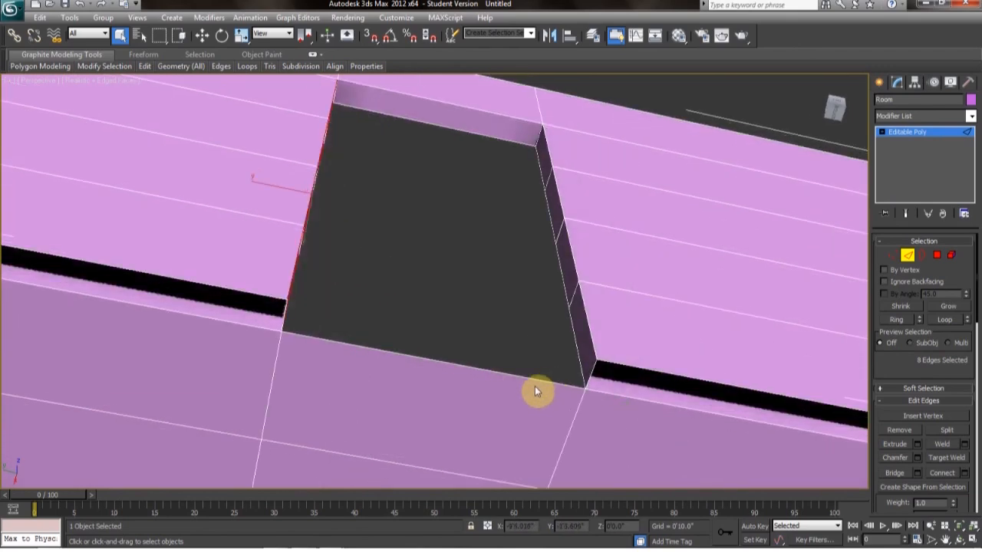
middle_click_drag(522, 352, 375, 281, "alt")
scroll(529, 334, "down", 5)
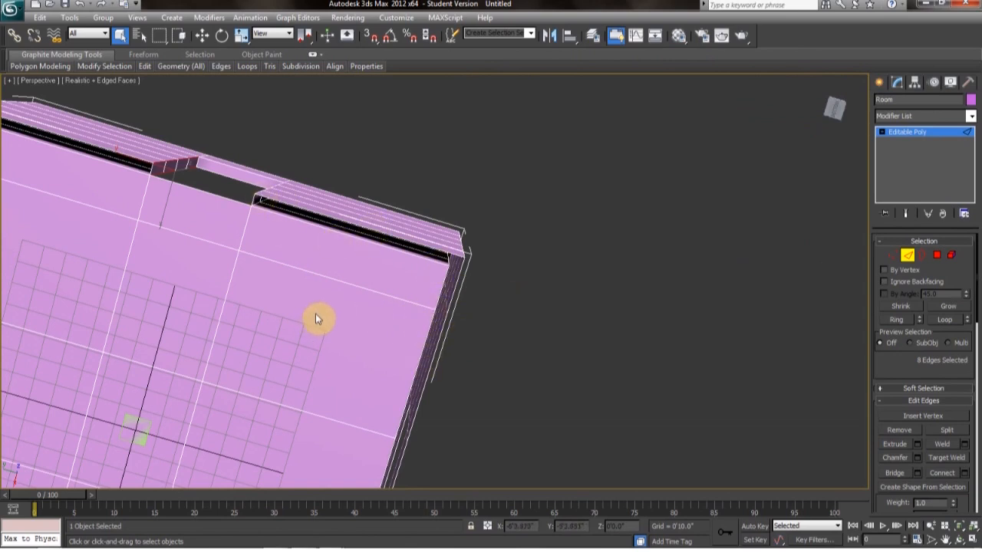
middle_click_drag(301, 321, 411, 380)
mouse_move(252, 305)
middle_mouse_down()
mouse_move(281, 322)
mouse_move(261, 326)
mouse_move(254, 291)
middle_mouse_up()
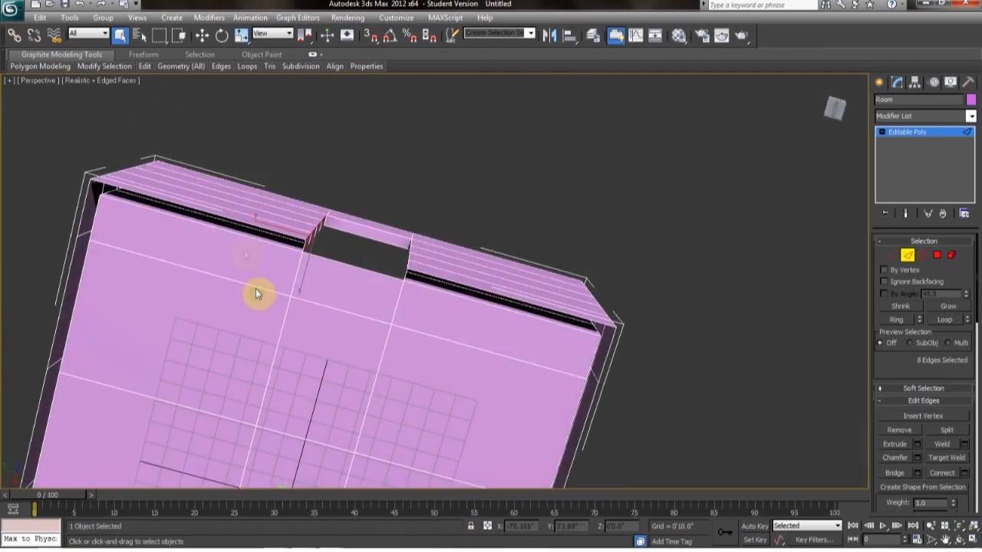
middle_click_drag(132, 290, 224, 249, "alt")
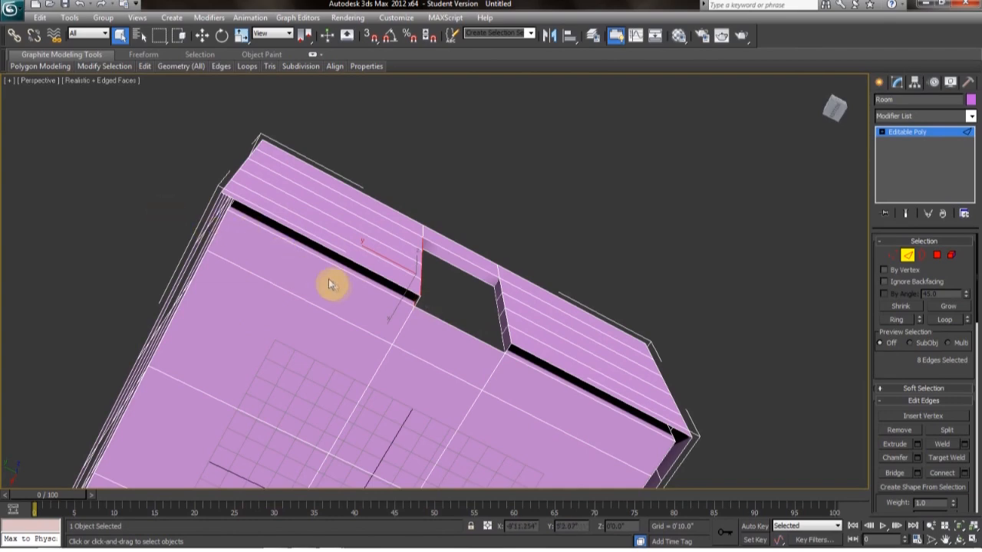
middle_click_drag(347, 294, 363, 315, "alt")
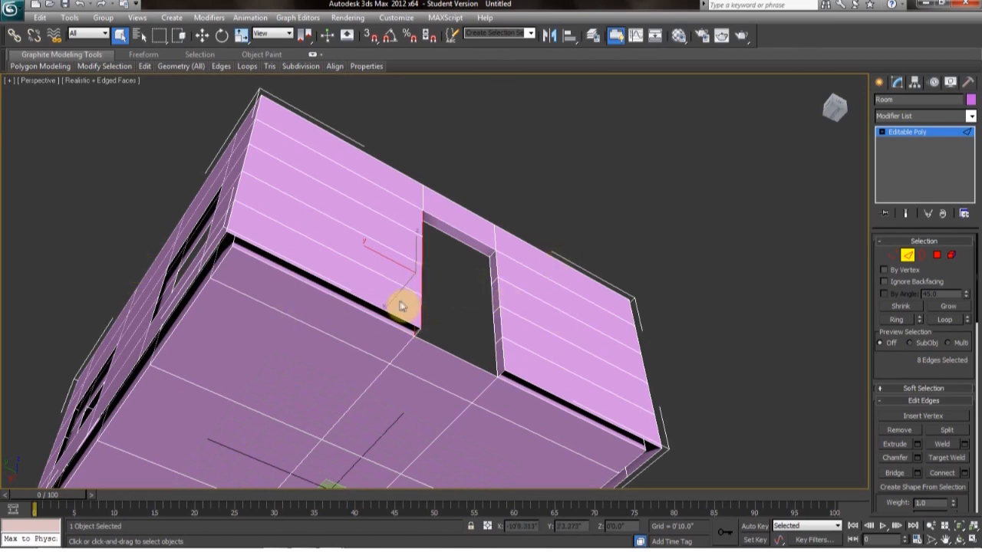
middle_click_drag(287, 280, 354, 249)
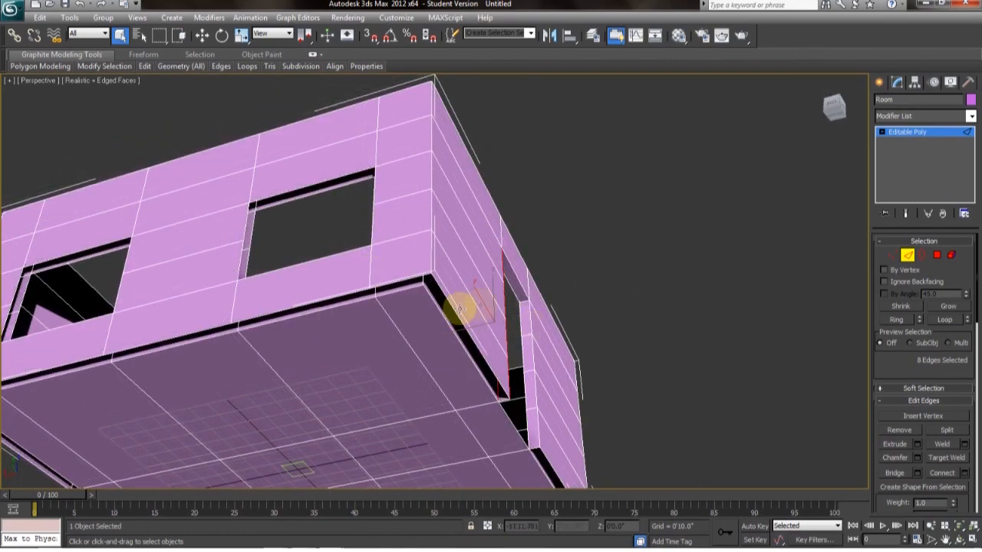
middle_click_drag(390, 279, 401, 284)
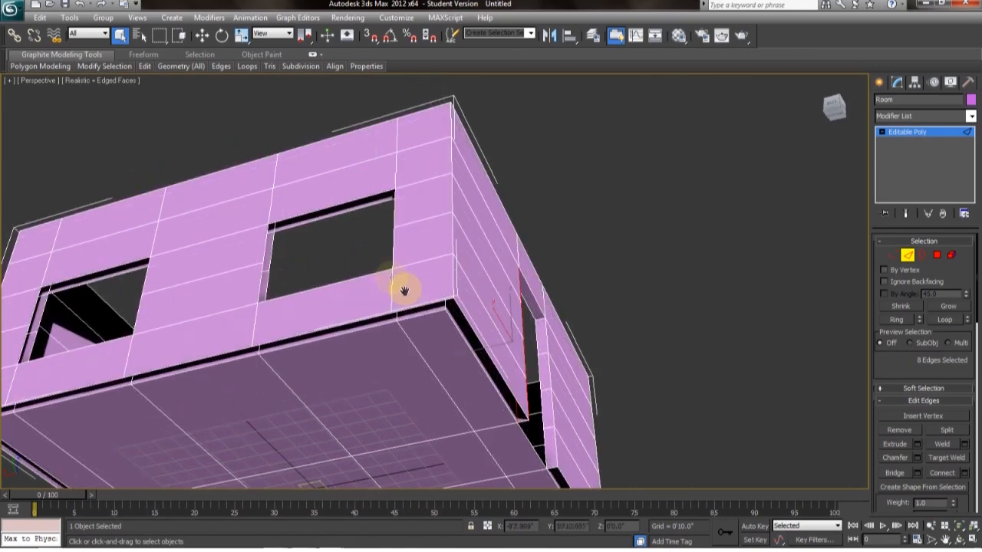
- Select the outer and inner edges along the top of the window nearest the wall corner and bridge them
middle_click_drag(357, 219, 426, 282)
scroll(377, 222, "up", 3)
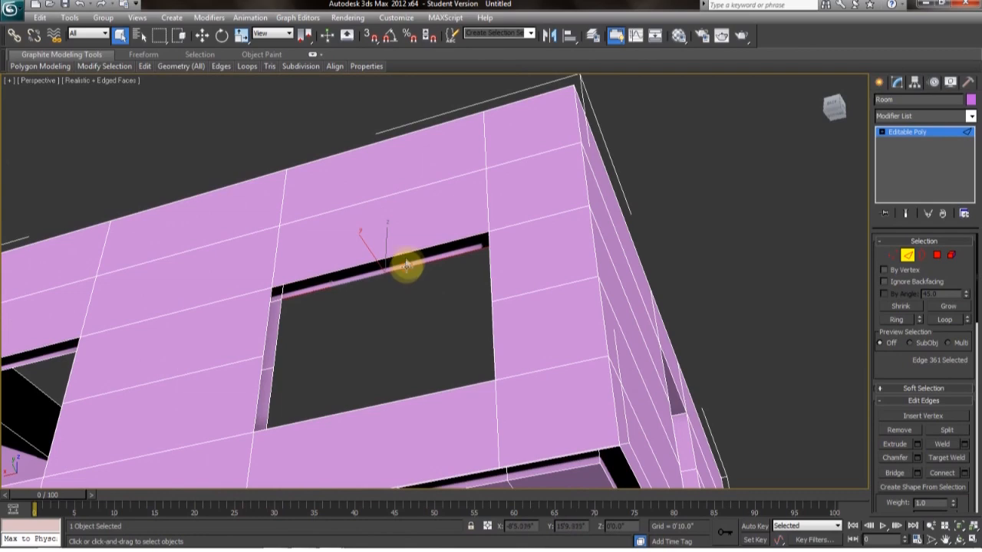
left_click(413, 268, "ctrl")
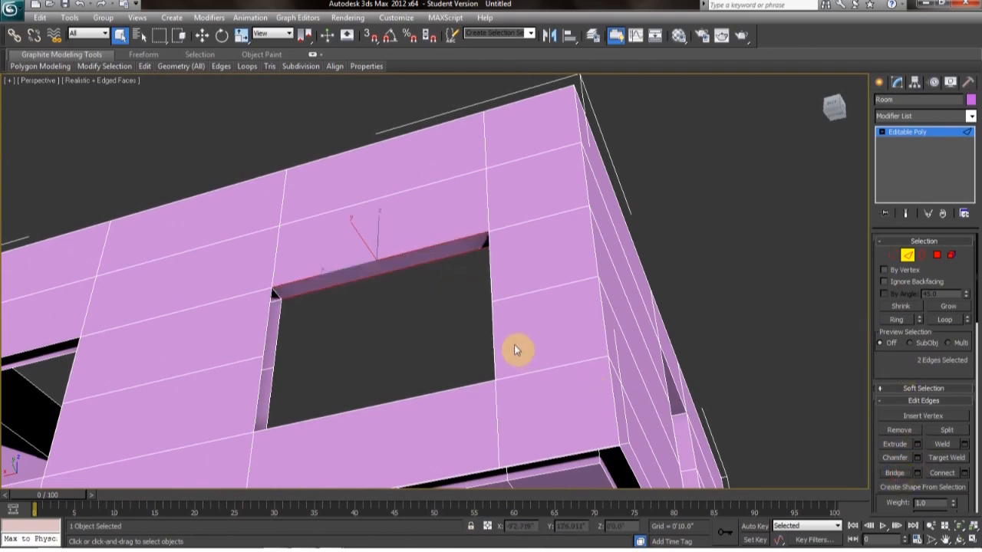
- Select the four outer and inner vertical edges along one side of the corner window and bridge them
middle_click_drag(514, 347, 416, 355, "alt")
left_click(371, 354)
left_click(359, 391, "ctrl")
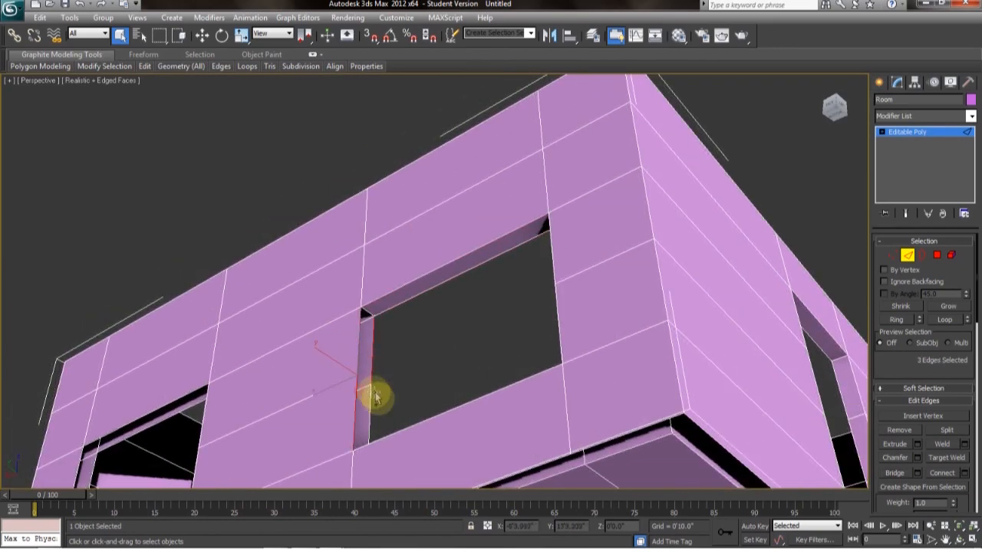
left_click(897, 476)
- Select the four outer and inner vertical edges along the corner window's remaining side and bridge them
mouse_move(511, 325)
middle_mouse_down("alt")
mouse_move(616, 323)
mouse_move(503, 307)
middle_mouse_up("alt")
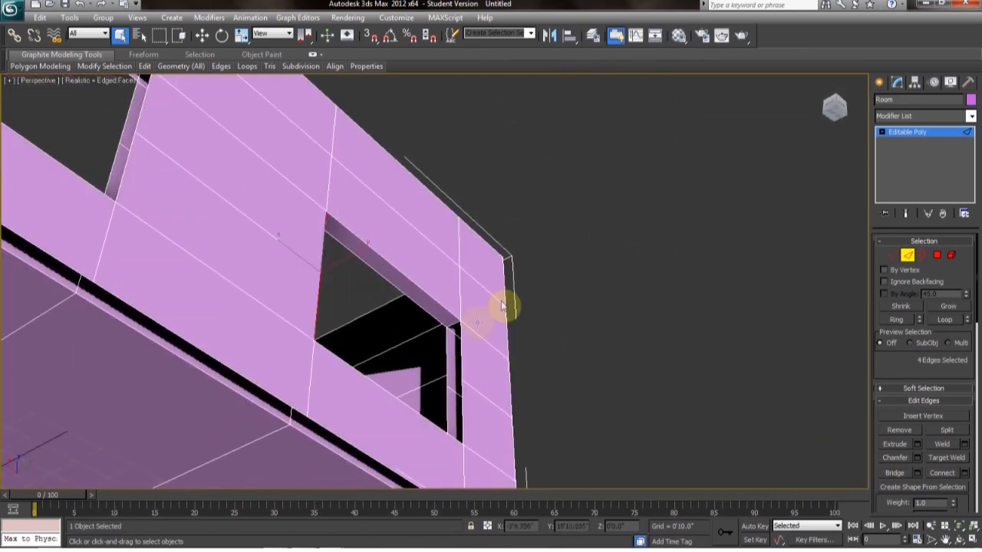
left_click(450, 364, "ctrl")
left_click(461, 397, "ctrl")
left_click(447, 398, "ctrl")
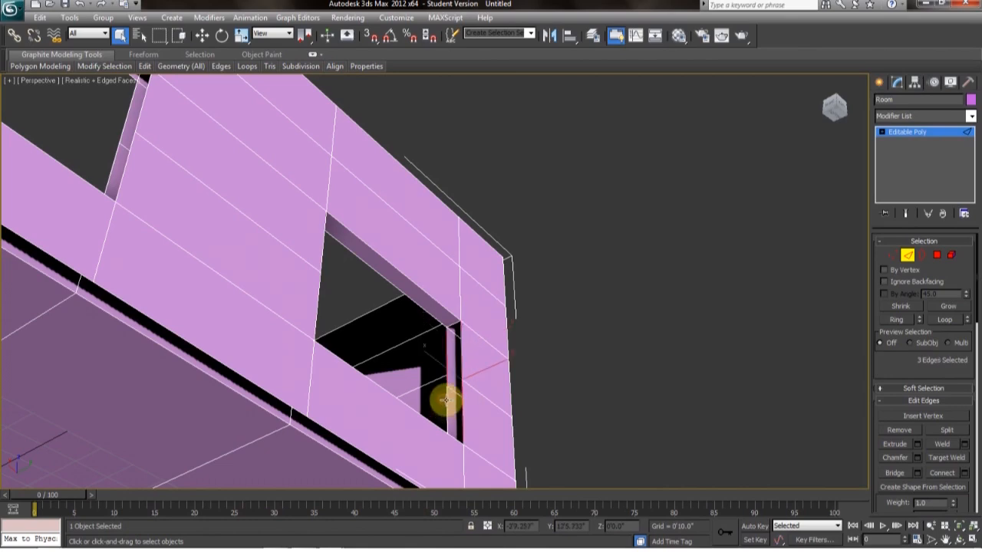
left_click(892, 474)
- Select the outer and inner edges along the corner window's sill and bridge them
middle_click_drag(553, 316, 583, 245, "alt")
left_click(464, 305)
left_click(453, 301, "ctrl")
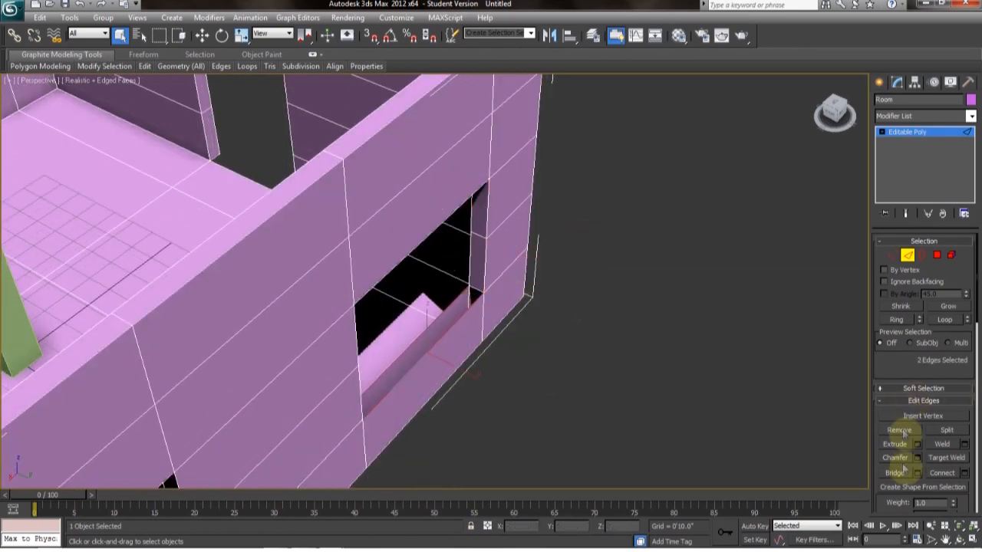
left_click(900, 479)
- Bridge the outer and inner sill edges of the second window in the same wall
middle_click_drag(495, 360, 726, 170)
left_click(438, 408)
left_click(418, 409, "ctrl")
left_click(892, 474)
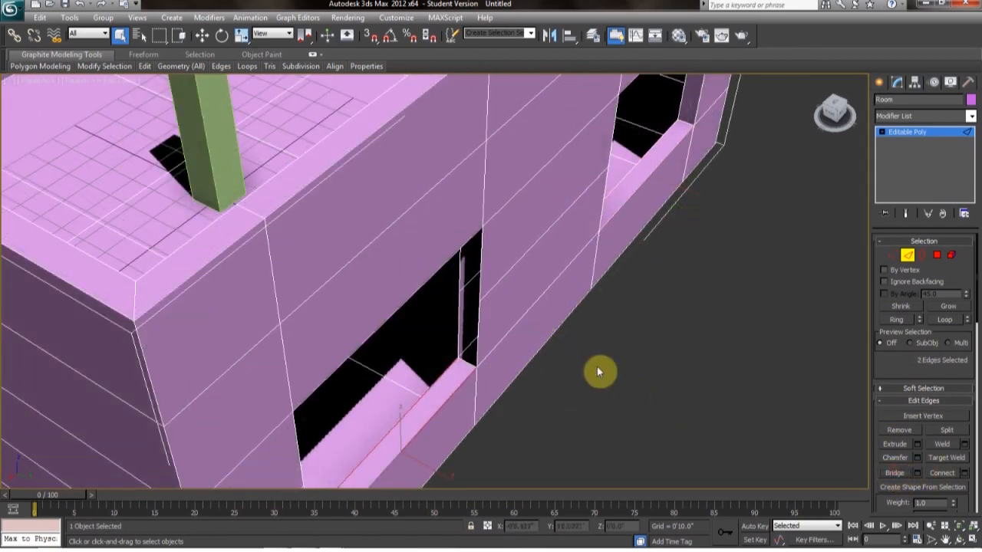
middle_click_drag(595, 371, 607, 252, "alt")
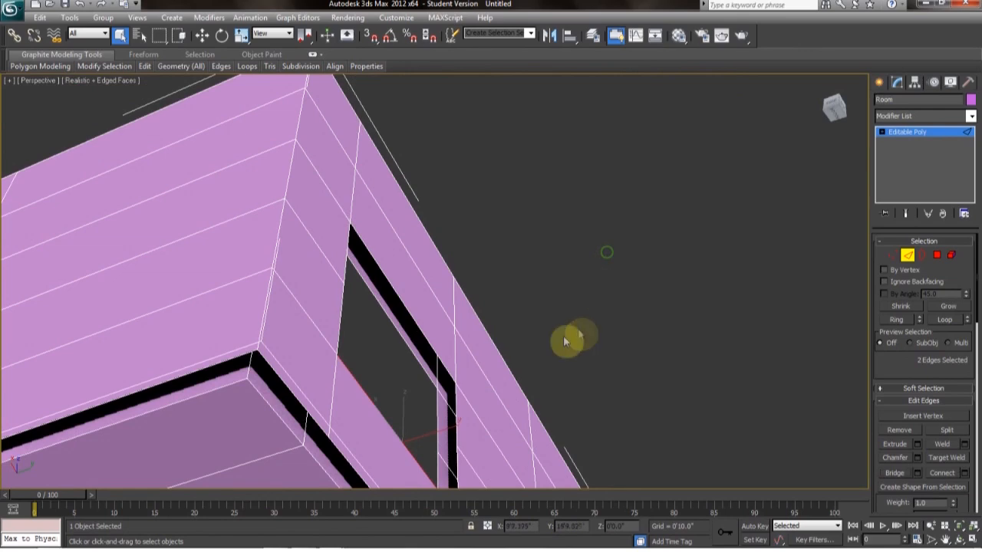
middle_click_drag(470, 427, 455, 443, "alt")
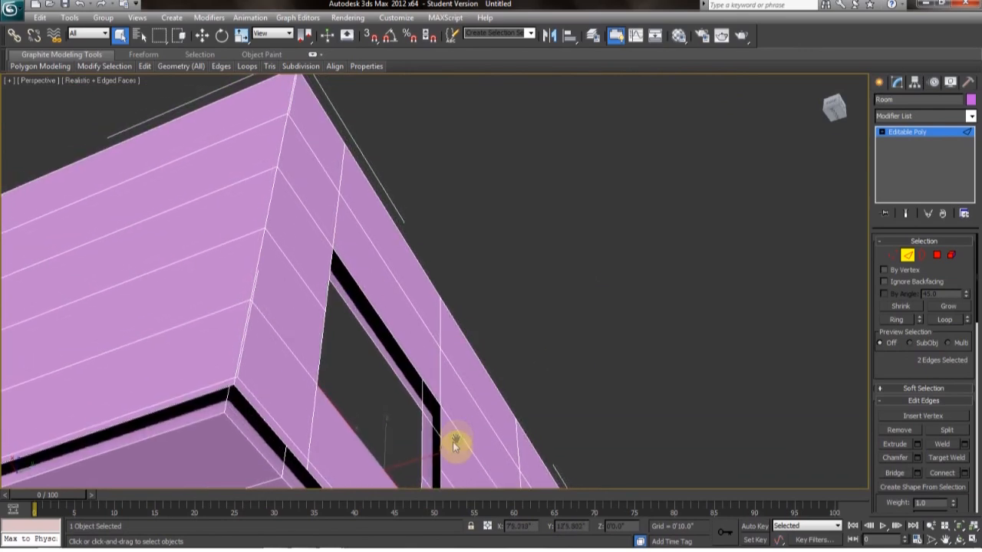
left_click(424, 445, "ctrl")
middle_click_drag(478, 456, 454, 374, "alt")
left_click(456, 346, "ctrl")
left_click(444, 367, "ctrl")
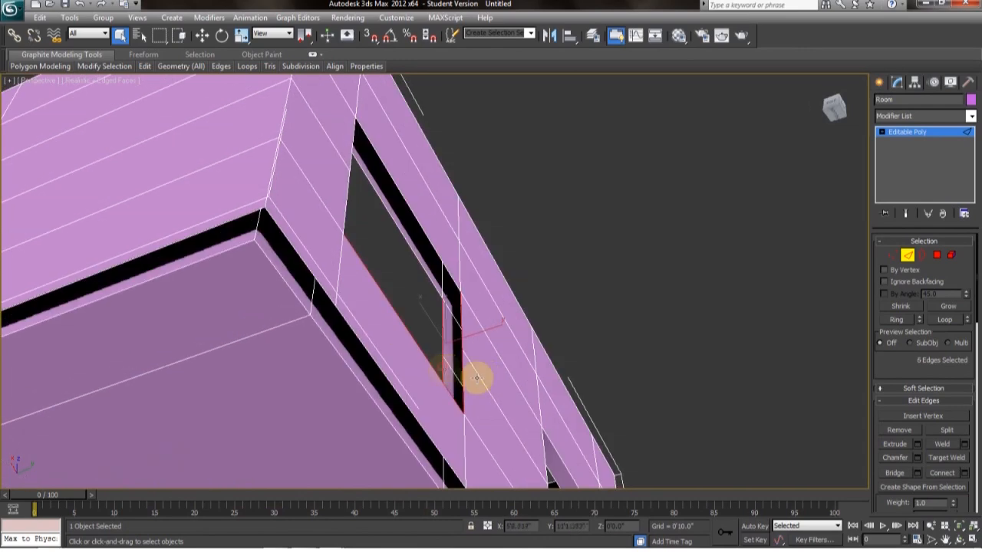
left_click(411, 213, "ctrl")
left_click(389, 218, "ctrl")
middle_click_drag(520, 327, 333, 408, "alt")
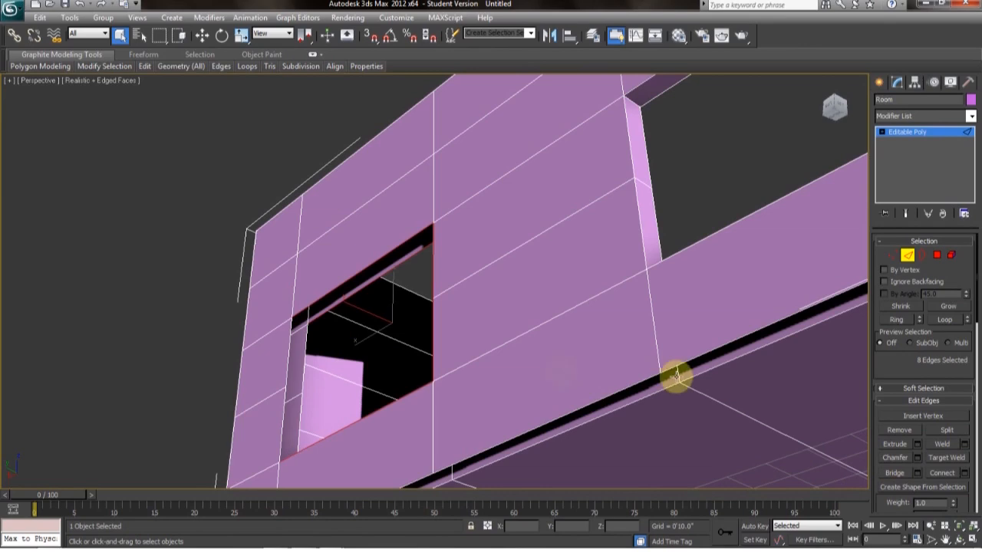
middle_click_drag(673, 377, 695, 381, "alt")
middle_click_drag(525, 354, 463, 397, "alt")
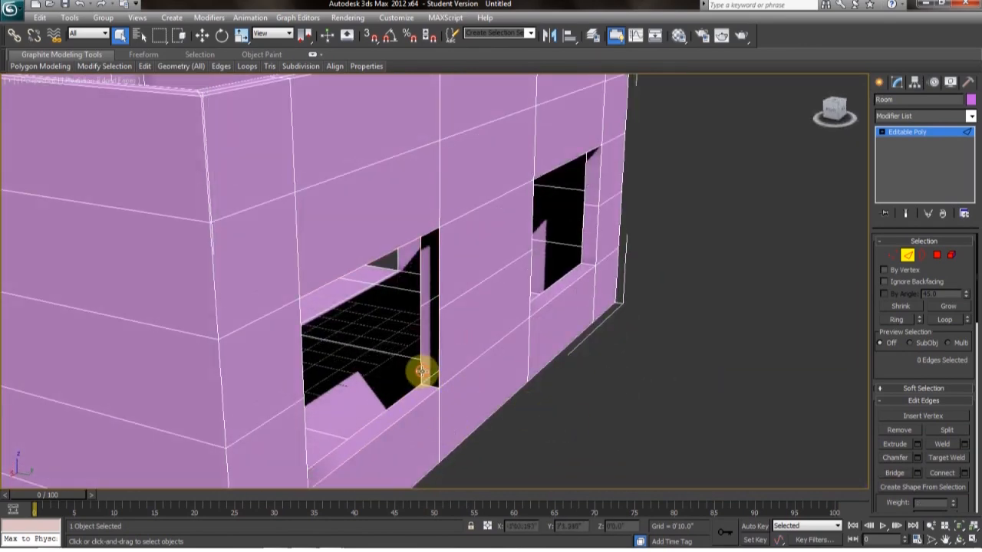
- Select the four outer and inner vertical edges along one side of the second window and bridge them
left_click(438, 371, "ctrl")
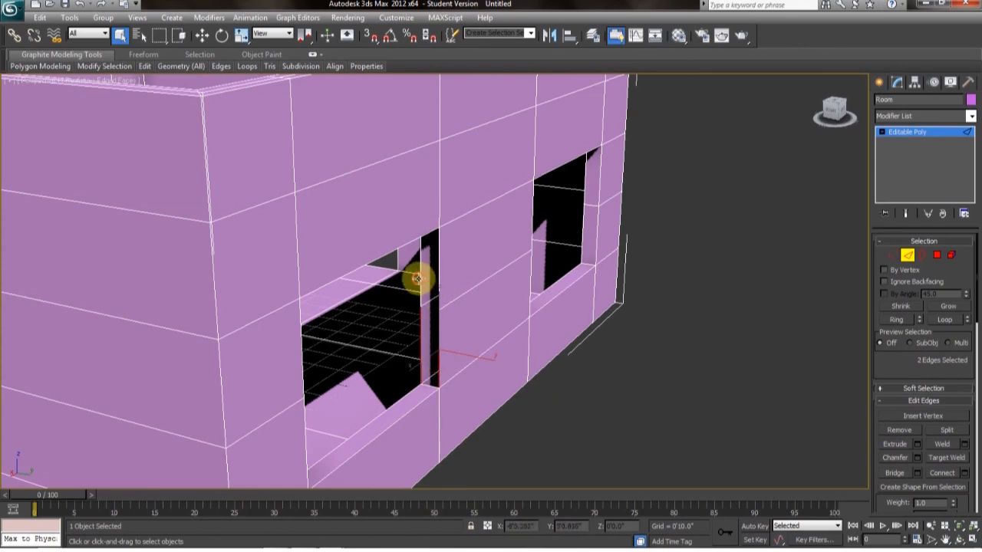
left_click(897, 459)
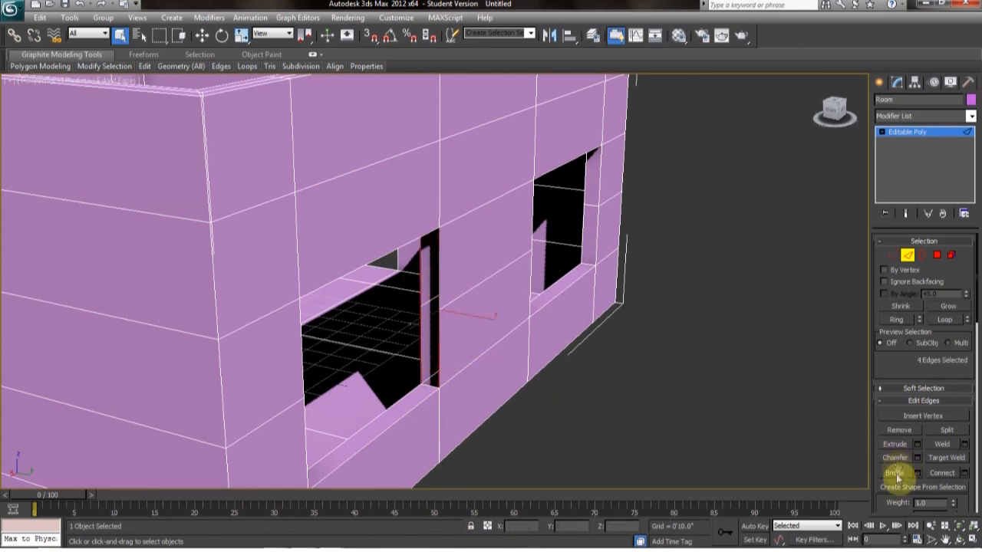
left_click(894, 474)
- Select the outer and inner edges along the top of the second window and bridge them
middle_click_drag(679, 406, 355, 226, "alt")
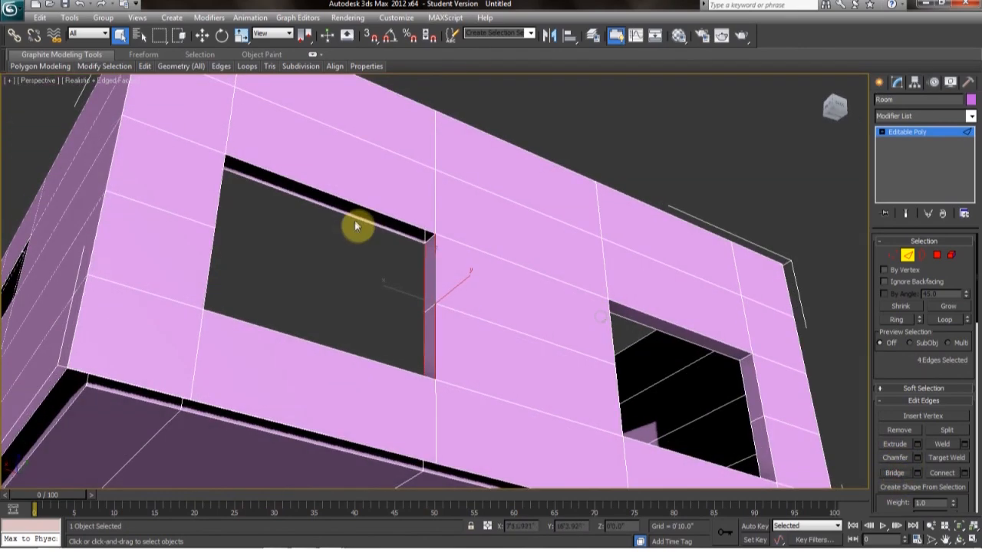
left_click(359, 206)
left_click(379, 229, "ctrl")
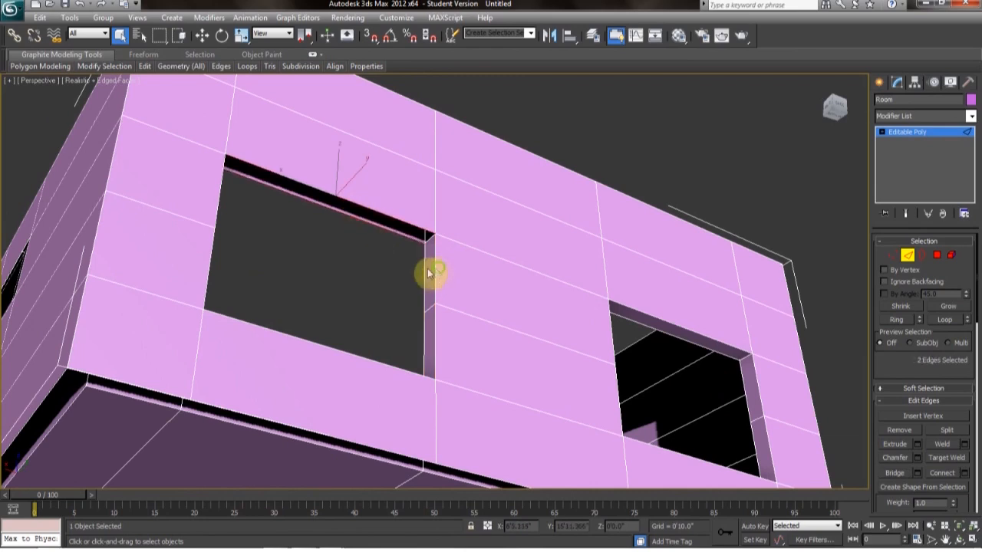
middle_click_drag(431, 273, 418, 287, "alt")
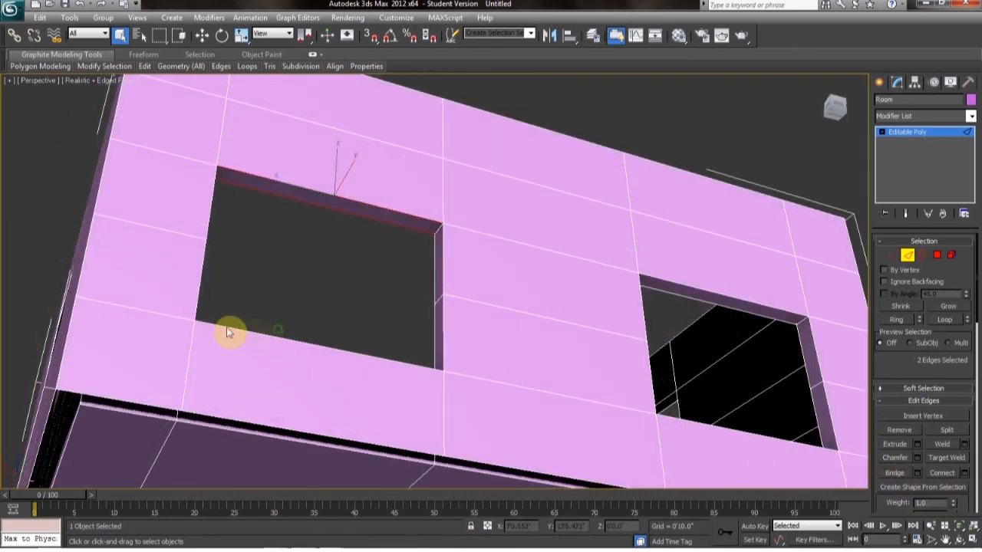
- Select the four outer and inner vertical edges along the second window's remaining side and bridge them
middle_click_drag(231, 333, 234, 305, "alt")
left_click(286, 308)
left_click(259, 347, "ctrl")
left_click(184, 368)
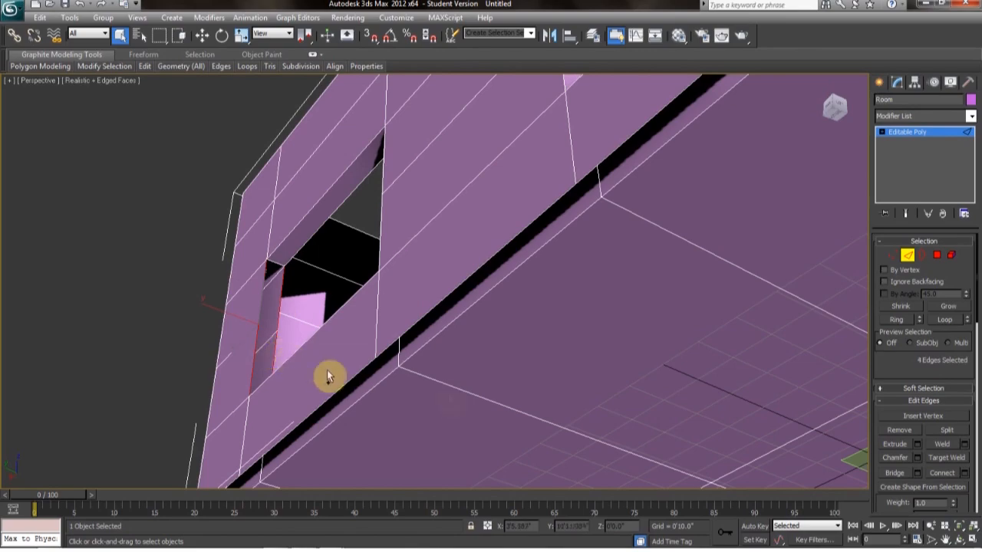
left_click(895, 473)
- Bridge the outer and inner edges along one side and along the top of the small window in another wall
middle_click_drag(322, 364, 480, 261, "alt")
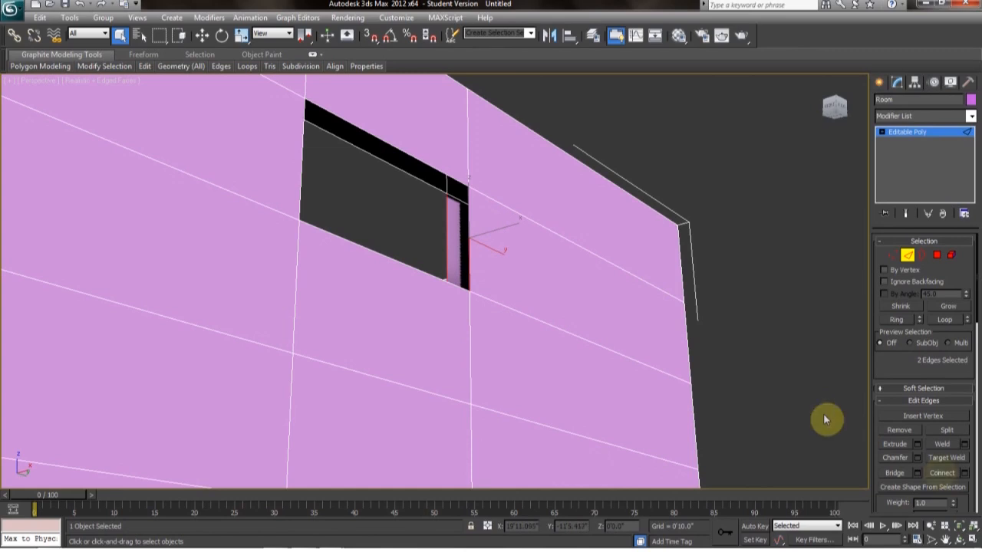
left_click(895, 473)
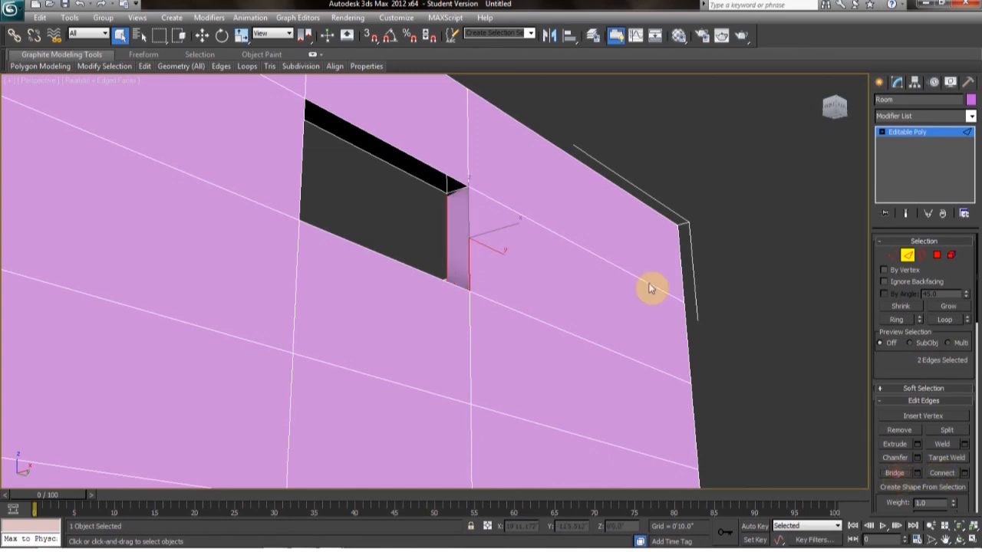
left_click(385, 161)
left_click(384, 161, "ctrl")
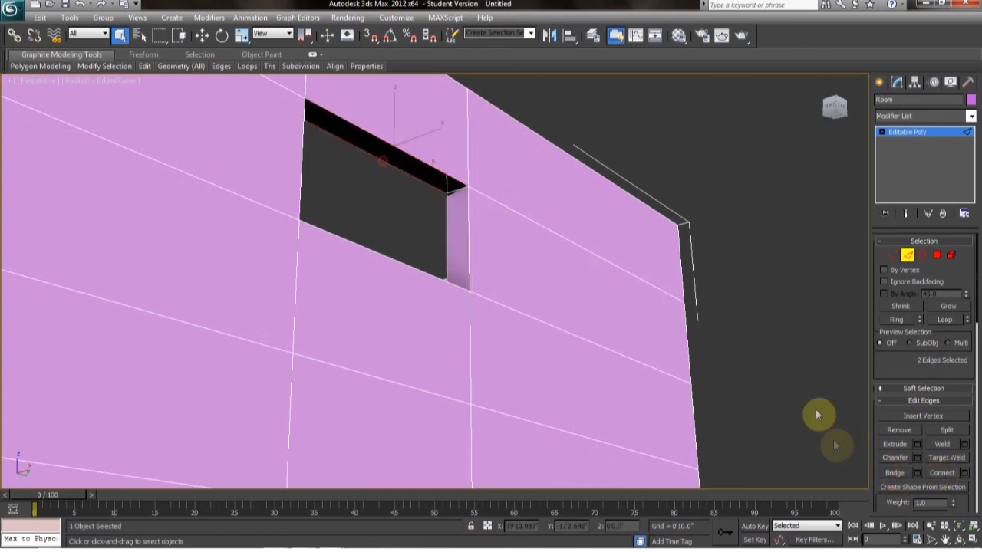
left_click(895, 473)
- Bridge the outer and inner edges along the small window's remaining side and its sill
middle_click_drag(640, 279, 514, 275, "alt")
left_click(289, 208)
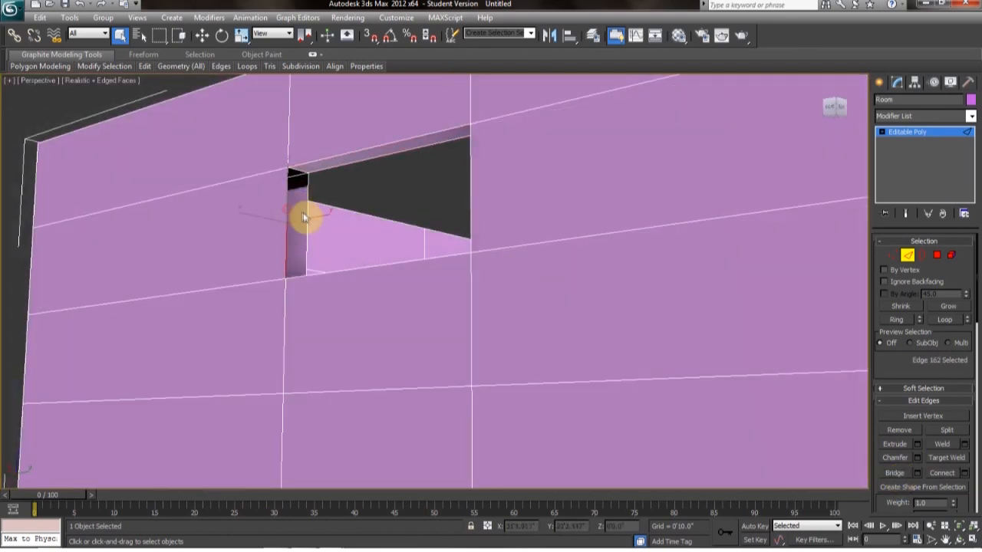
left_click(895, 474)
mouse_move(381, 318)
middle_mouse_down("alt")
mouse_move(409, 340)
mouse_move(391, 321)
middle_mouse_up("alt")
left_click(388, 315)
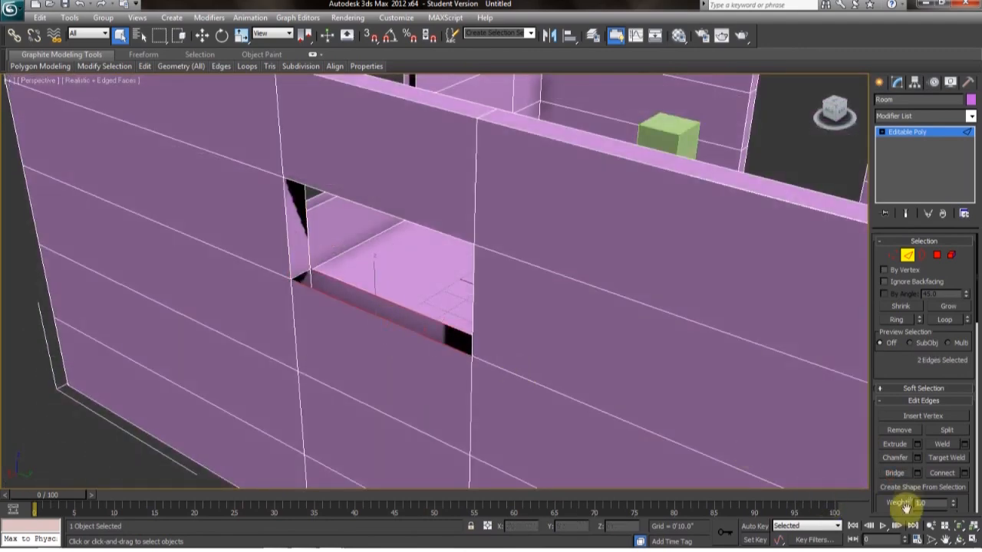
left_click(895, 473)
- Bridge the outer and inner sill edges of the large window in the last unfinished wall
middle_click_drag(230, 291, 580, 343, "alt")
middle_click_drag(377, 317, 493, 151)
left_click(516, 326)
left_click(523, 295, "ctrl")
middle_click_drag(745, 387, 451, 196, "alt")
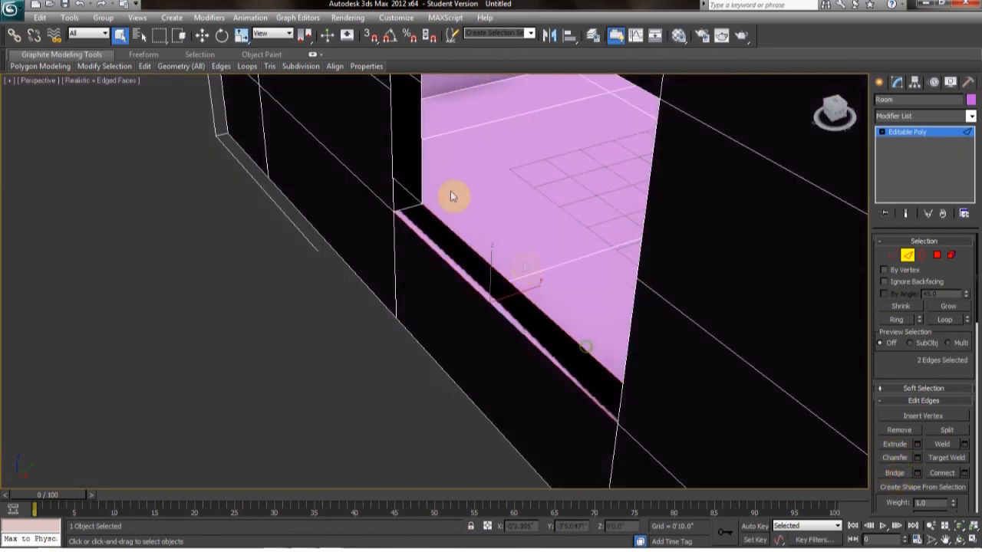
- Select the four outer and inner vertical edges along one side of this large window and bridge them
left_click(392, 141)
left_click(420, 141, "ctrl")
middle_click_drag(420, 142, 399, 198, "alt")
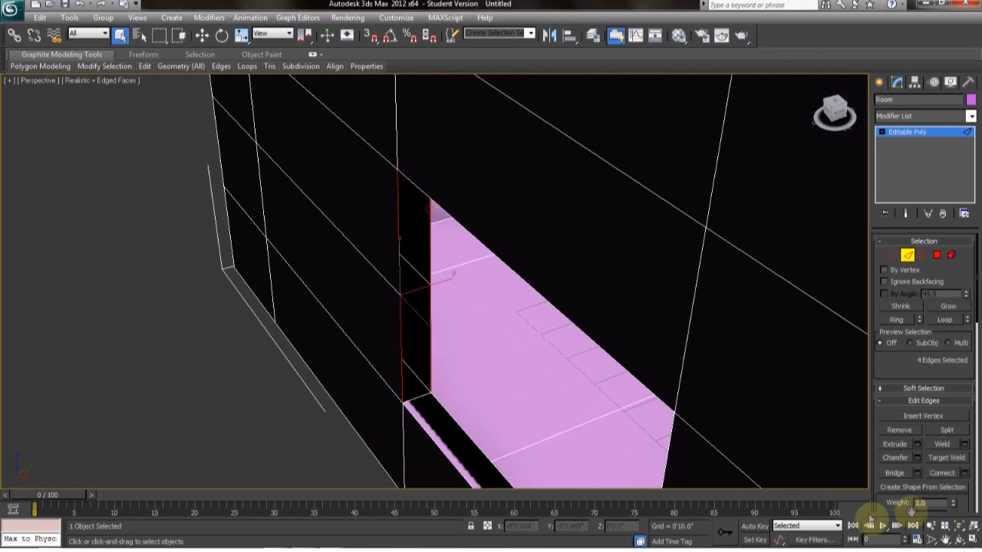
left_click(895, 473)
- Bridge the four vertical edges along the large window's remaining side, and the outer and inner edges along its top
middle_click_drag(563, 358, 658, 263, "alt")
left_click(661, 233)
left_click(666, 234, "ctrl")
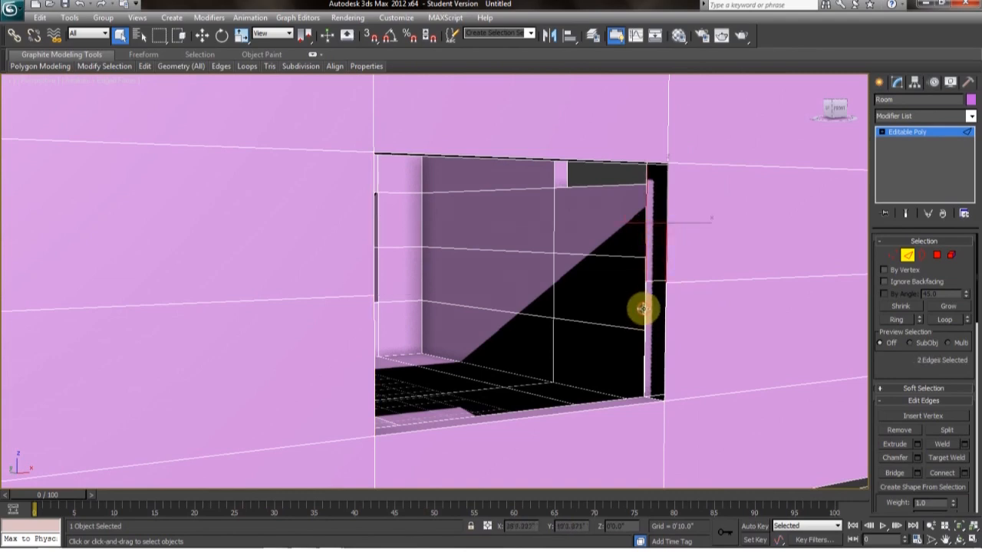
left_click(665, 313, "ctrl")
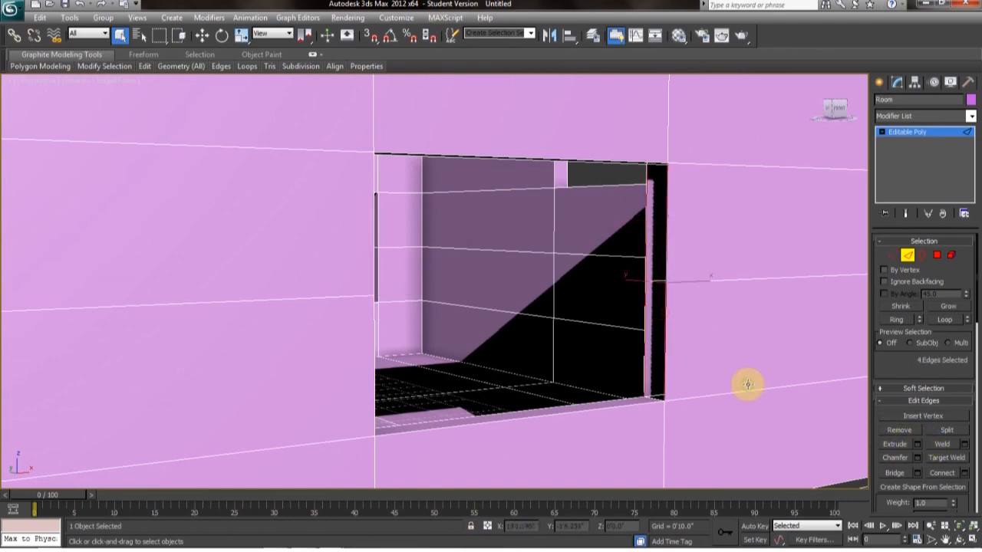
middle_click_drag(733, 383, 759, 381, "alt")
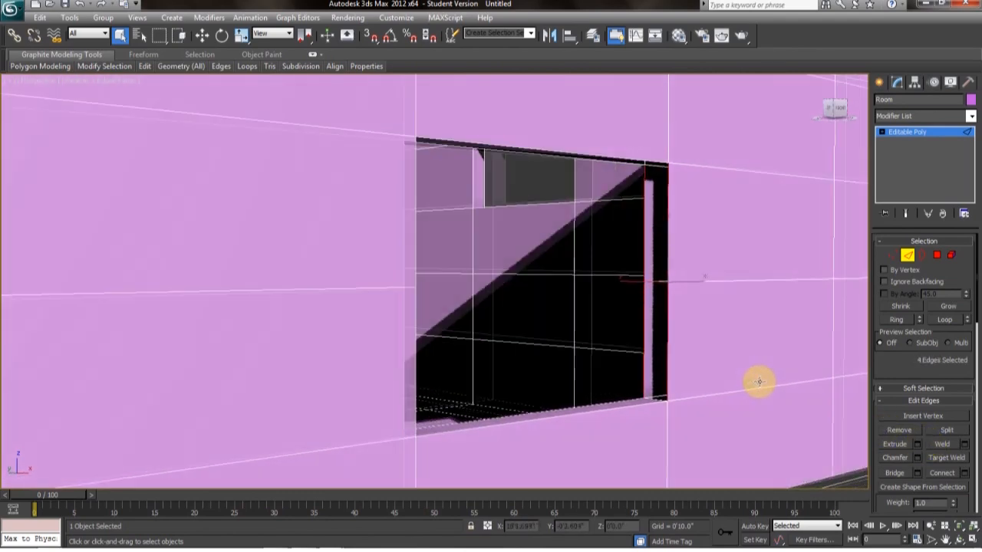
left_click(907, 477)
middle_click_drag(629, 368, 585, 244, "alt")
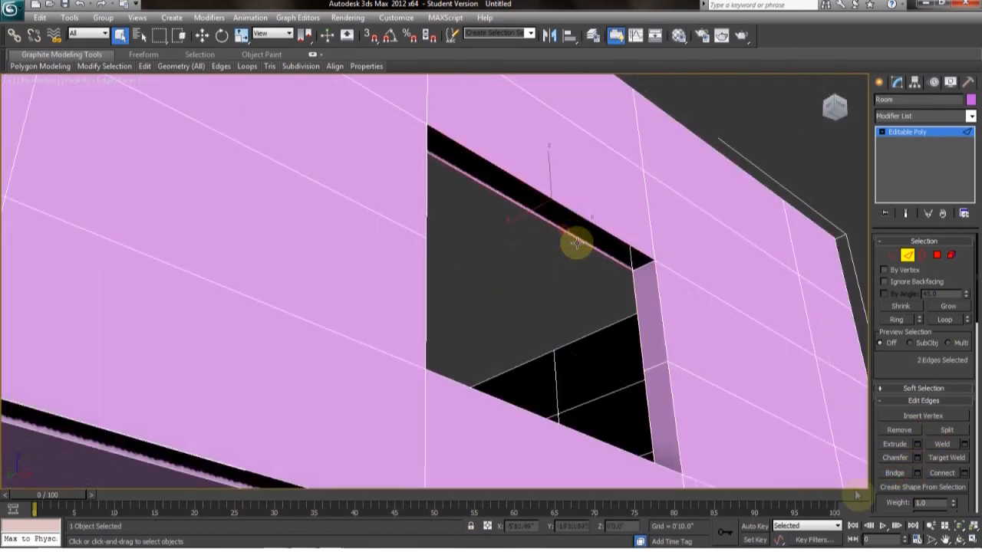
left_click(887, 474)
- Leave edge editing and examine the doorway and its threshold from outside the room
middle_click_drag(603, 406, 555, 312, "alt")
scroll(566, 388, "down", 8)
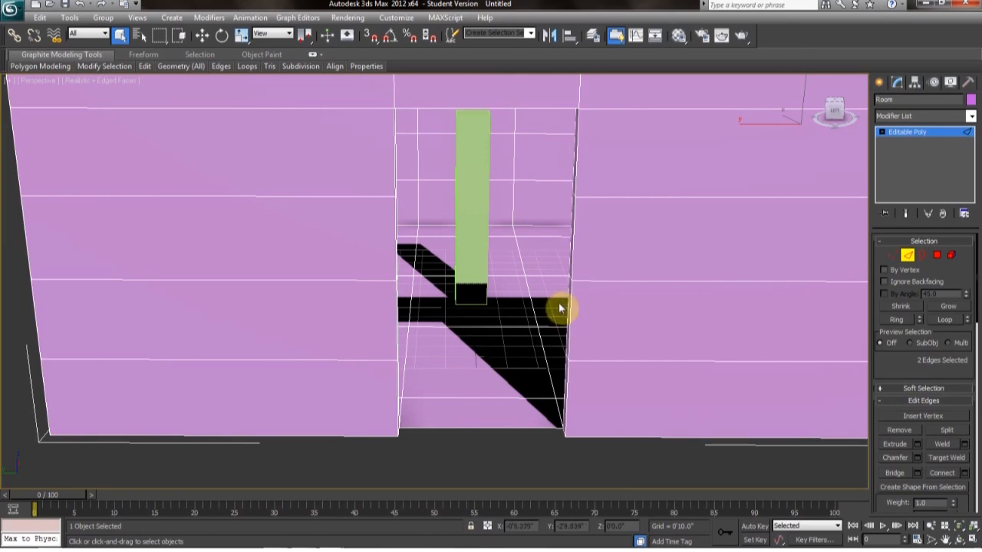
mouse_move(706, 300)
middle_mouse_down("alt")
mouse_move(721, 289)
mouse_move(710, 289)
middle_mouse_up("alt")
middle_click_drag(771, 259, 667, 243, "alt")
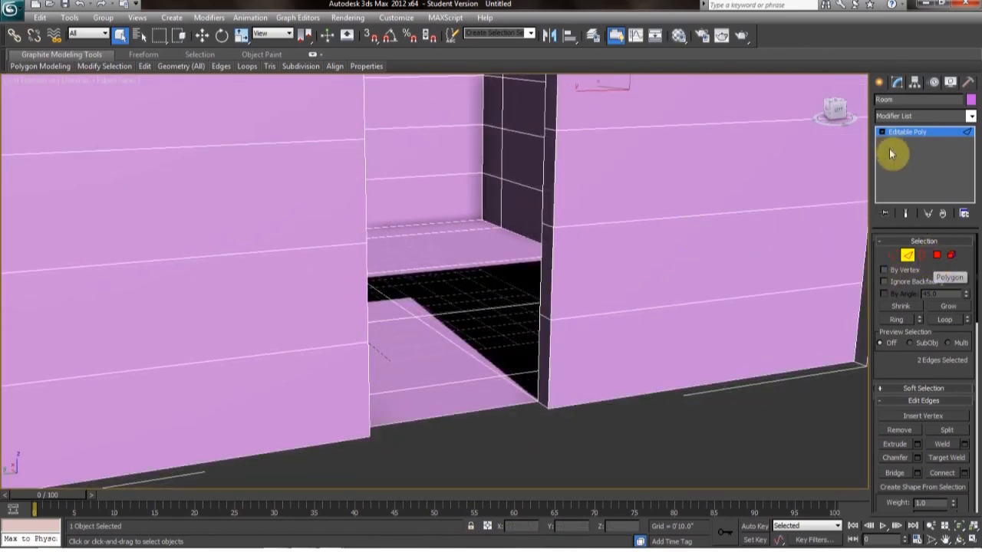
left_click(907, 256)
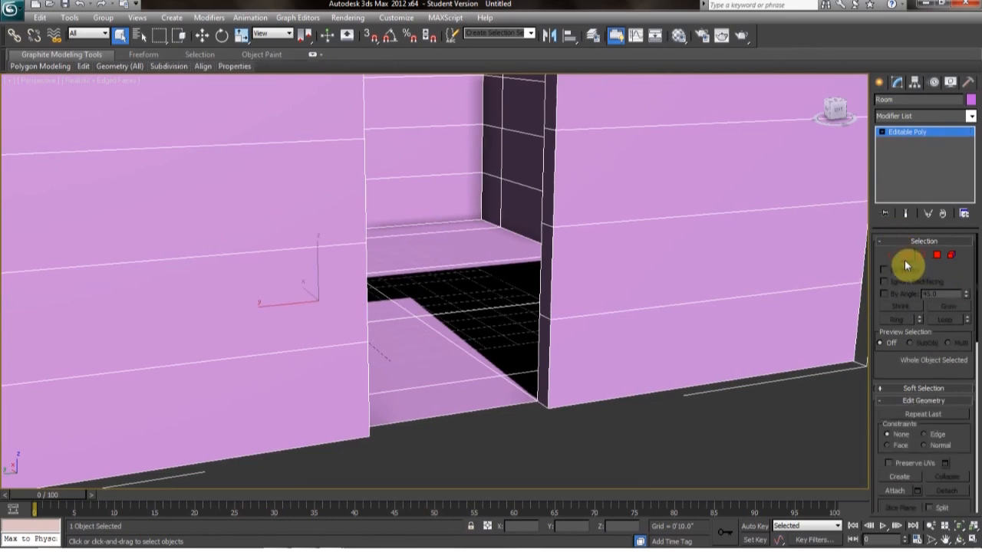
middle_click_drag(537, 299, 544, 323)
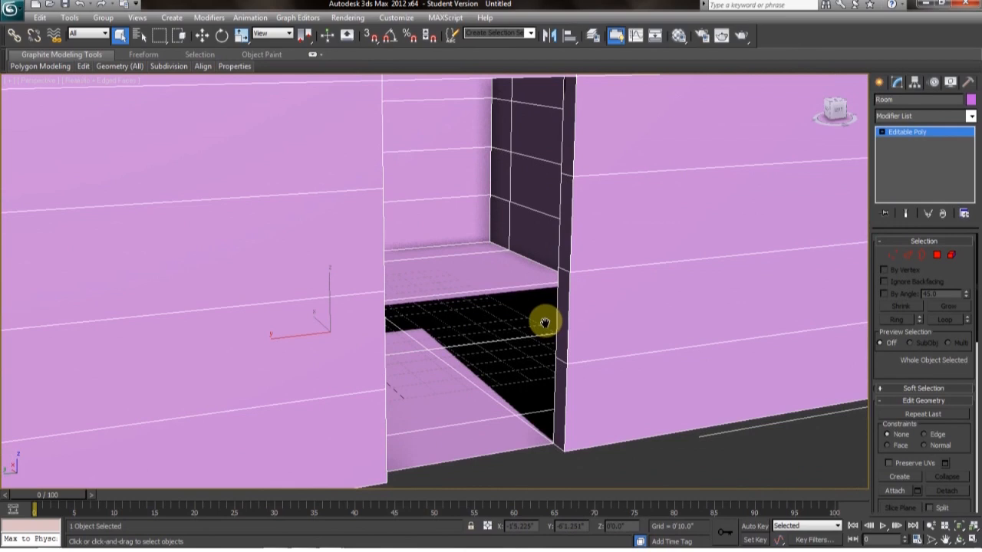
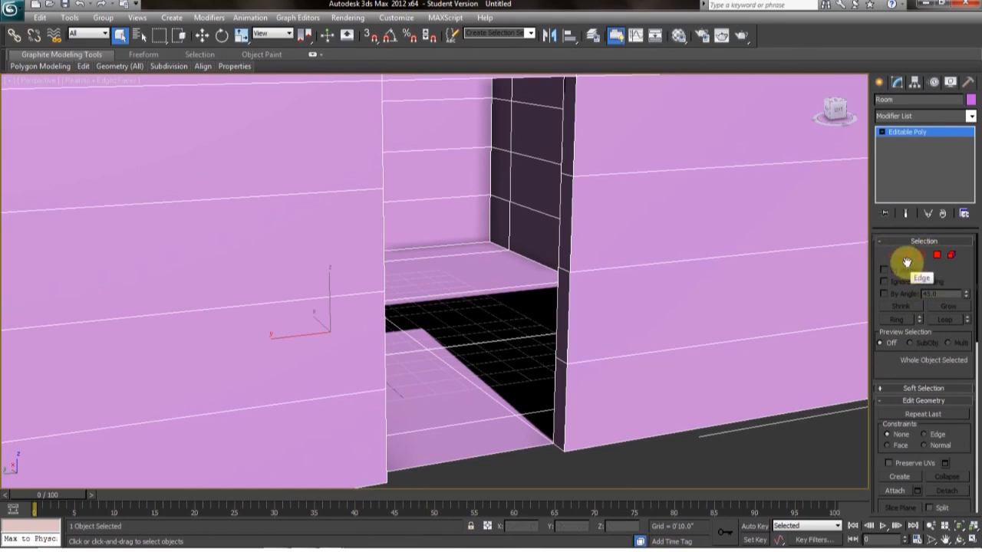
- Leave edge editing and deselect the room object
left_click(910, 262)
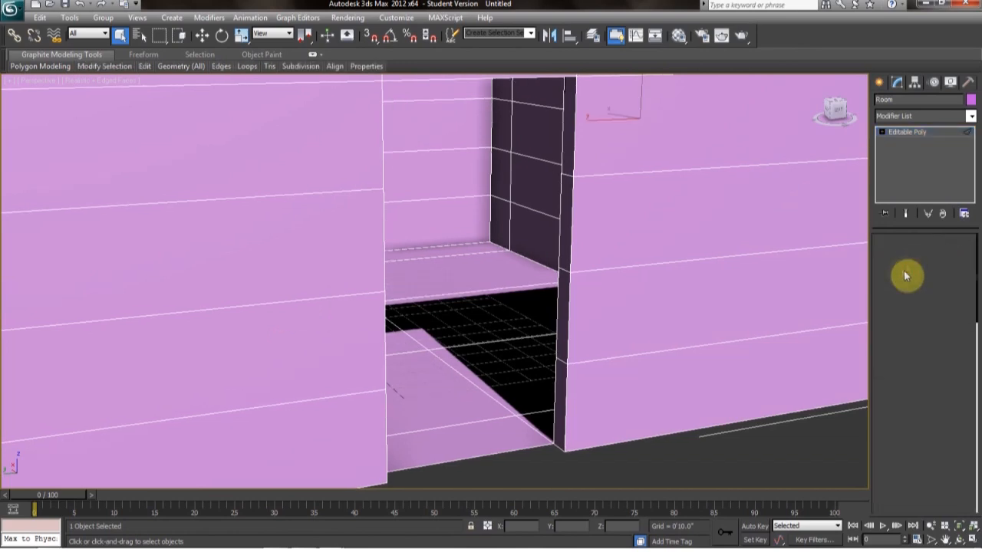
left_click(908, 258)
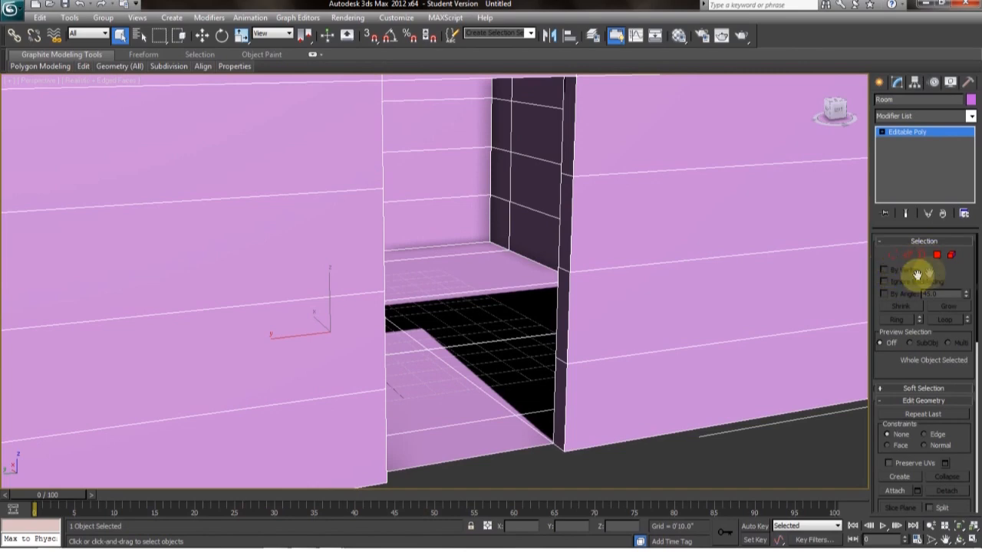
left_click(774, 451)
middle_click_drag(786, 414, 725, 348)
scroll(710, 328, "down", 5)
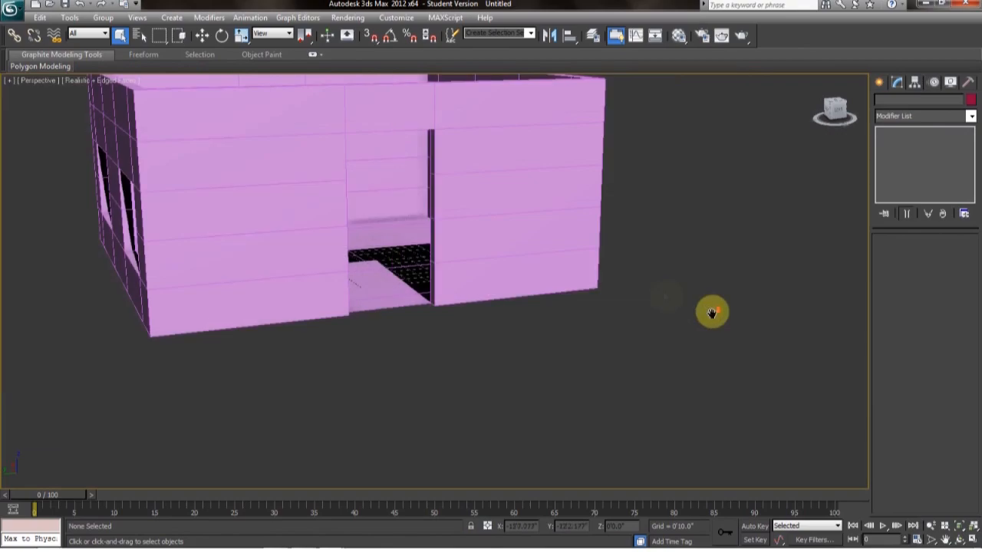
middle_click_drag(647, 292, 629, 280, "alt")
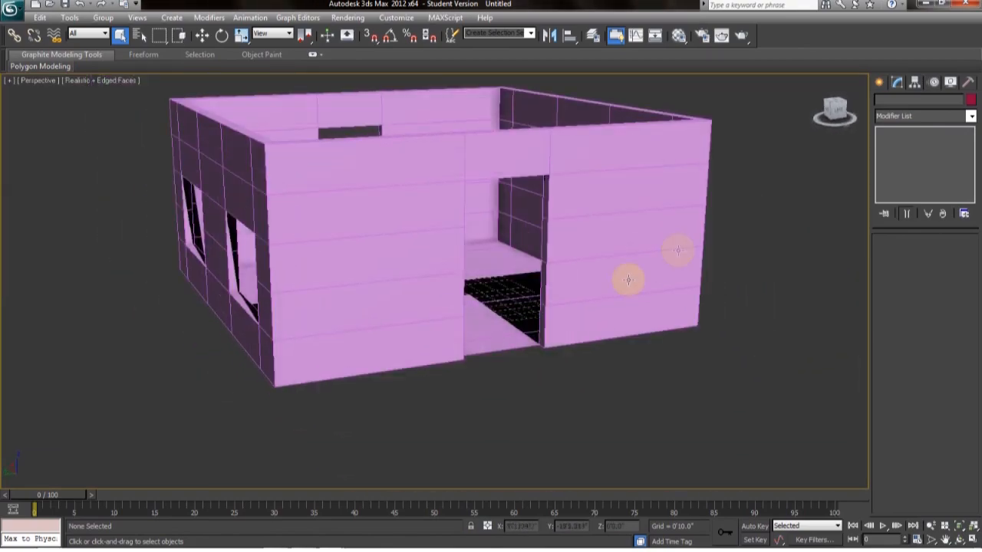
- Create a box filling the doorway, about 3'9" long, 0'5" wide and 6'11.5" high
left_click(880, 83)
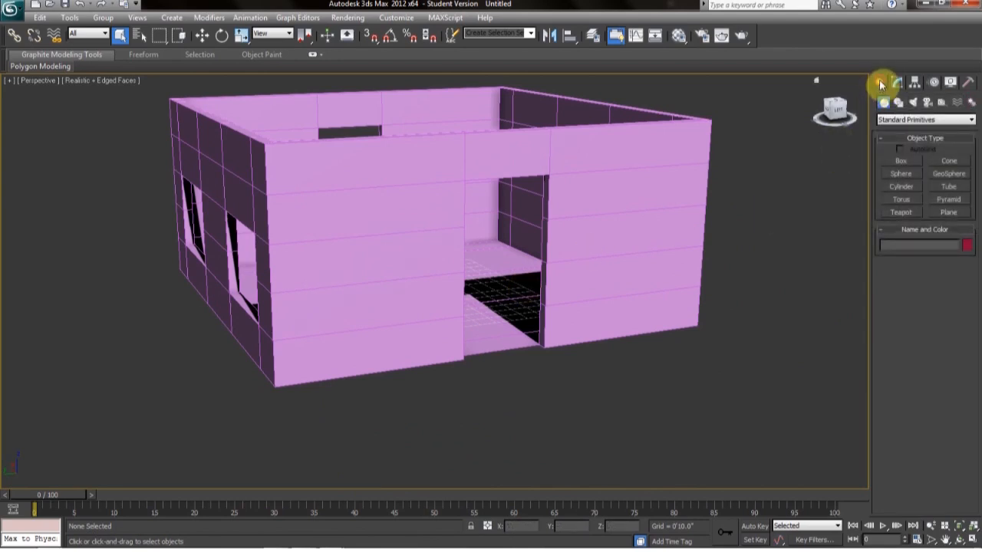
left_click(883, 101)
left_click(906, 162)
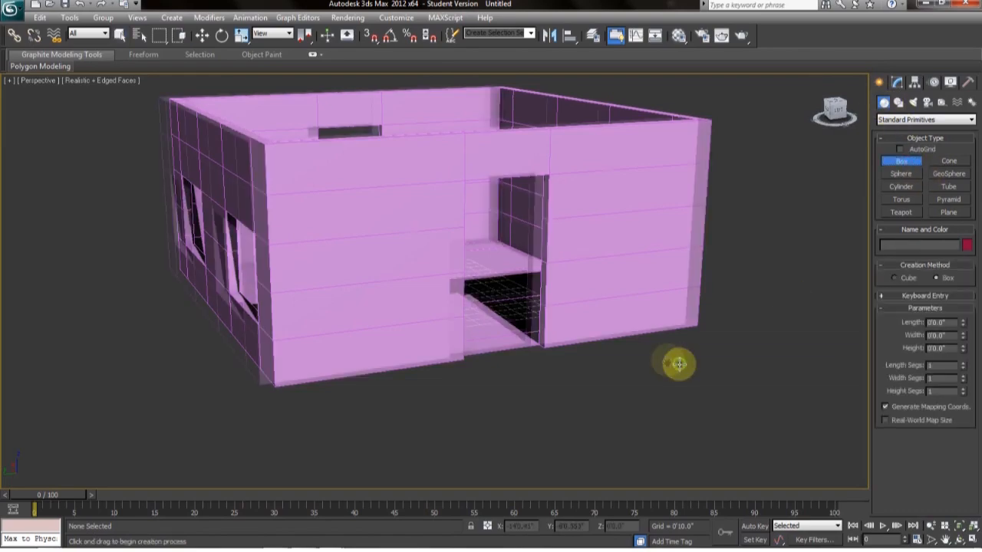
scroll(614, 414, "up", 6)
middle_click_drag(617, 347, 620, 187, "alt")
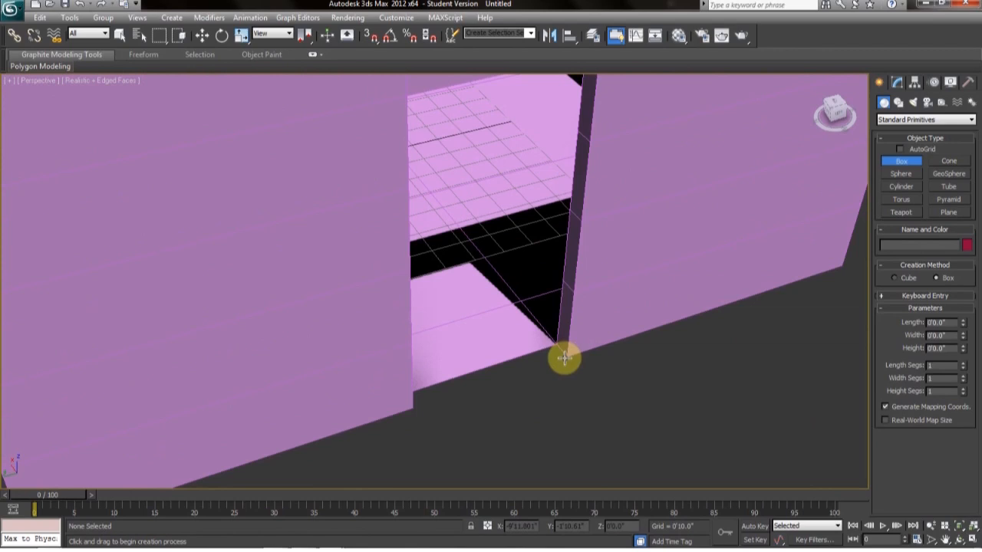
left_click_drag(561, 353, 410, 394)
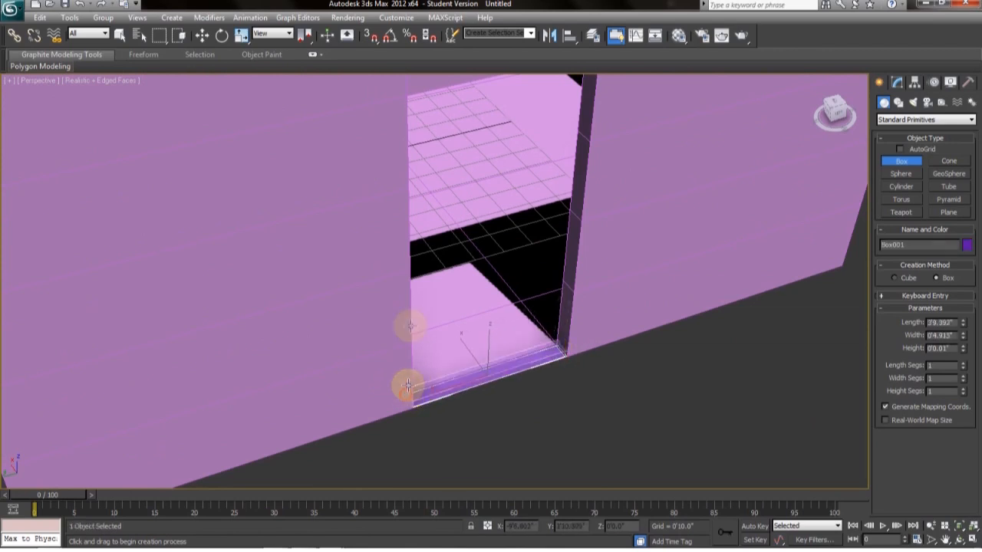
left_click(422, 86)
middle_click_drag(736, 331, 682, 421, "alt")
mouse_move(562, 318)
middle_mouse_down("alt")
mouse_move(529, 317)
mouse_move(554, 314)
middle_mouse_up("alt")
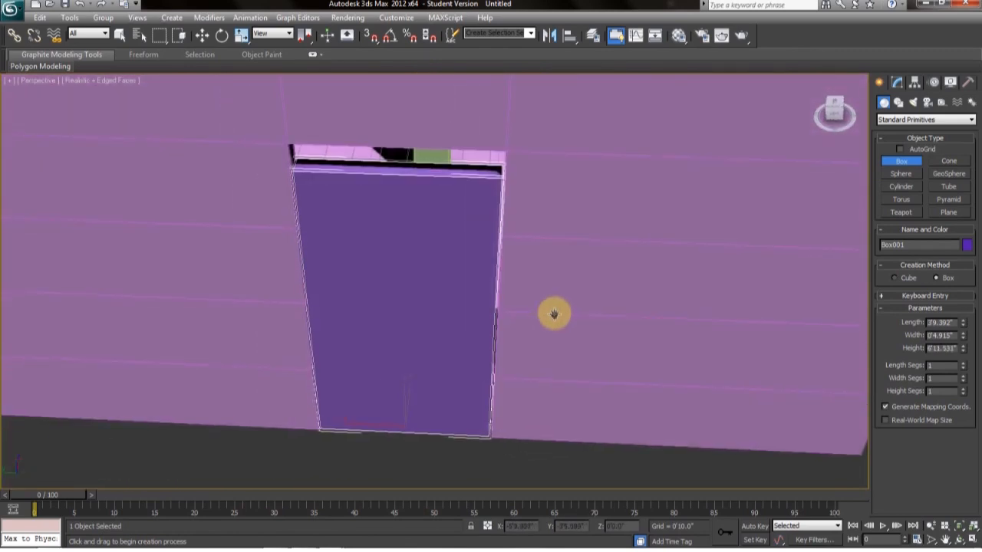
key("w")
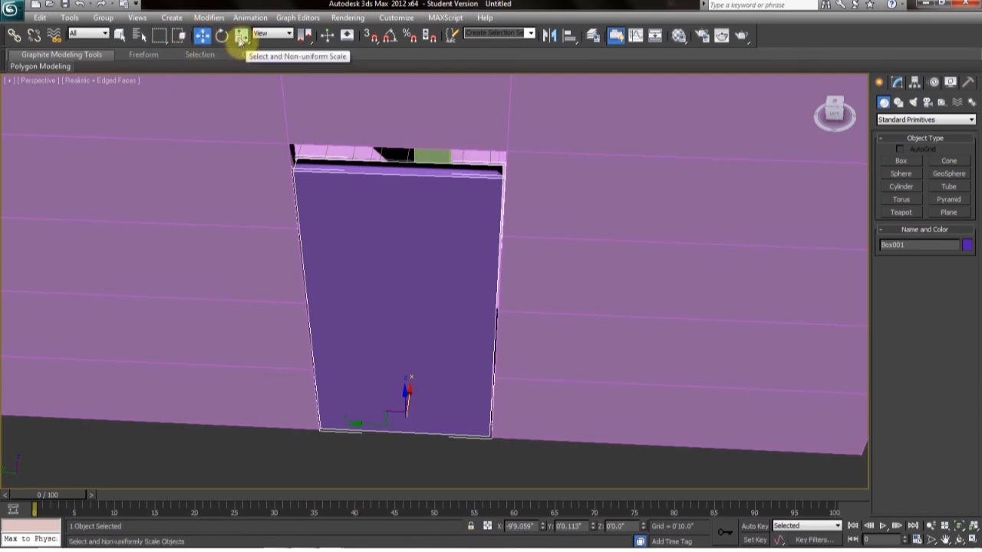
- Rename the doorway box as Door and change its object color to green
left_click(897, 82)
left_click_drag(907, 100, 811, 99)
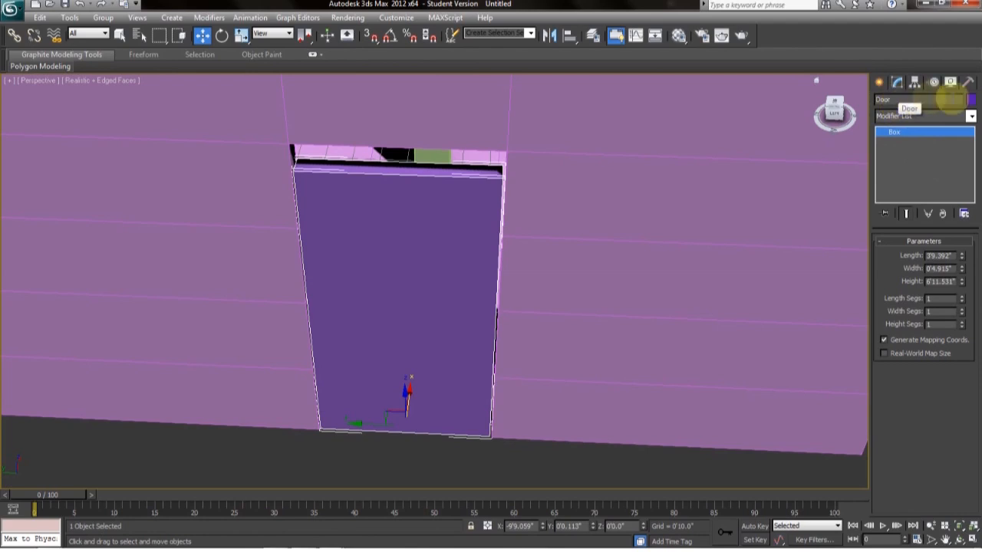
left_click(971, 100)
left_click(453, 258)
left_click(552, 345)
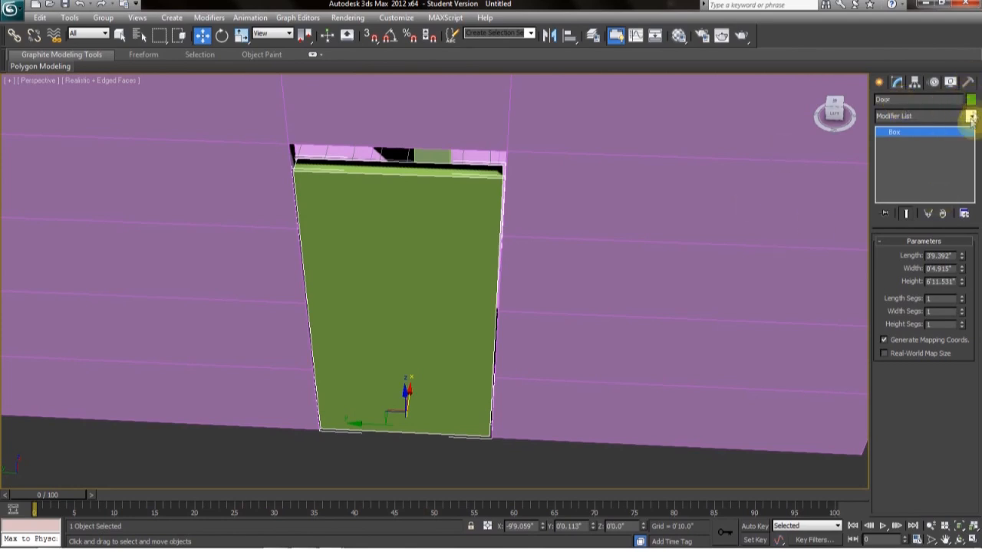
- Switch the perspective view to Wireframe shading
middle_click_drag(477, 324, 435, 265, "alt")
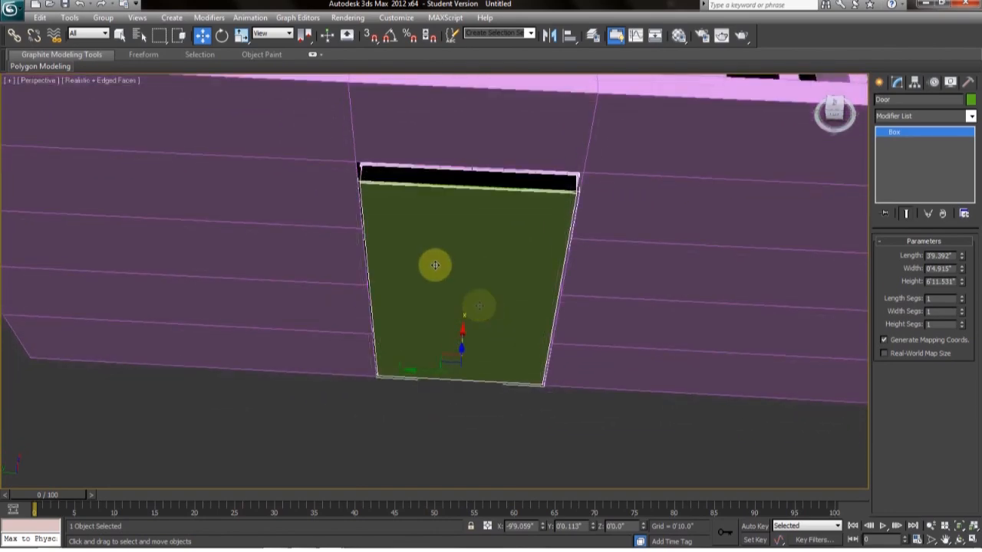
left_click(84, 80)
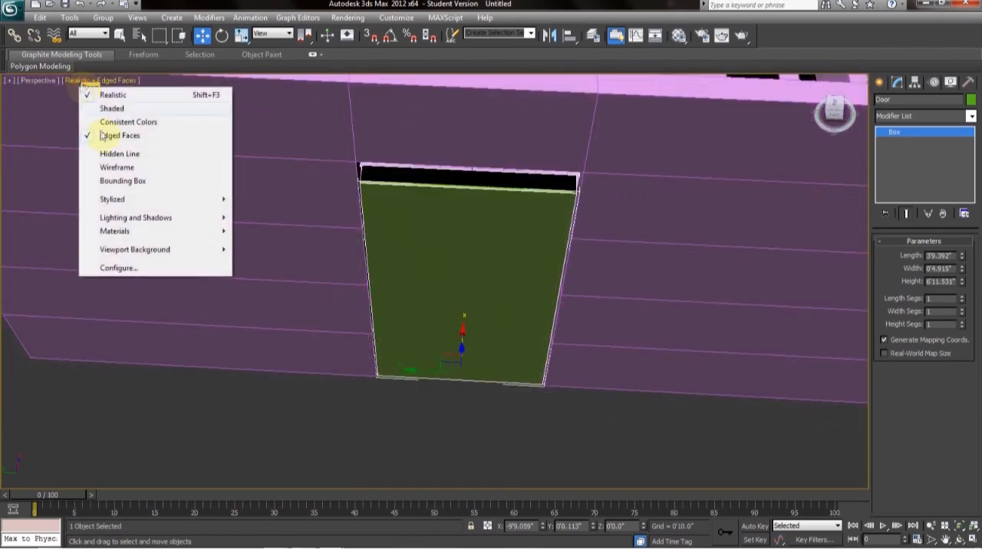
left_click(117, 169)
- Raise the door's height to about 7'5.4" so that it reaches the top of the doorway
middle_click_drag(461, 276, 460, 291, "alt")
scroll(445, 257, "up", 5)
middle_click_drag(445, 257, 479, 287)
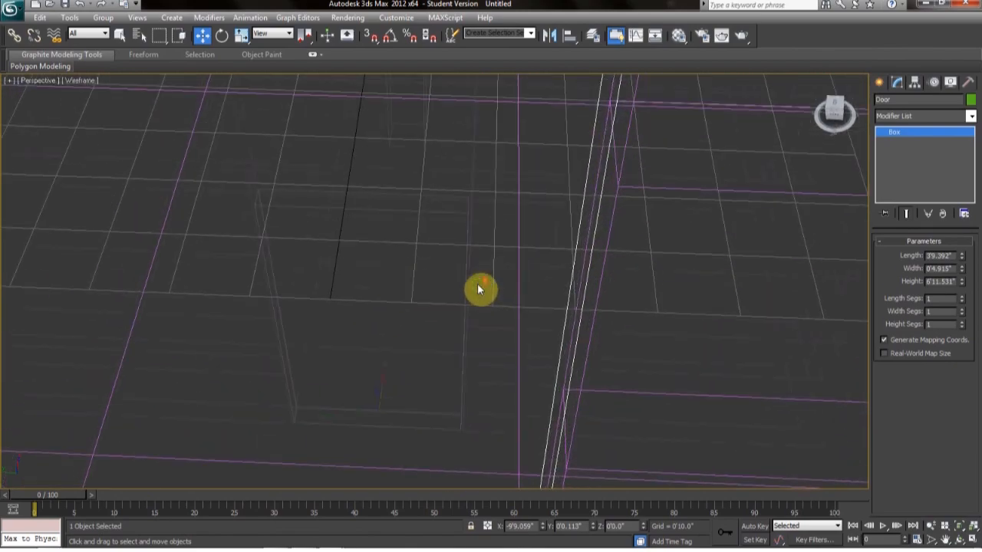
scroll(477, 283, "down", 10)
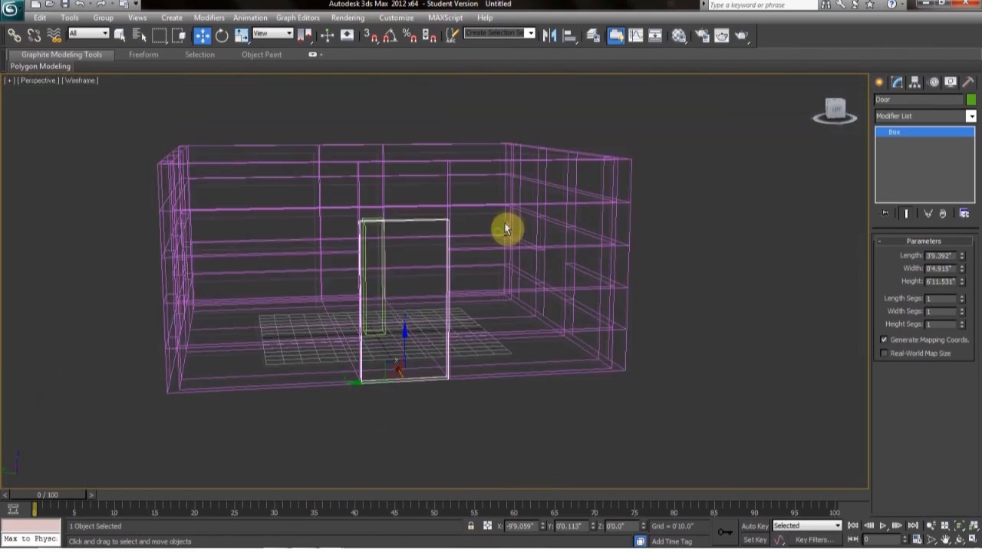
middle_click_drag(504, 224, 514, 218, "alt")
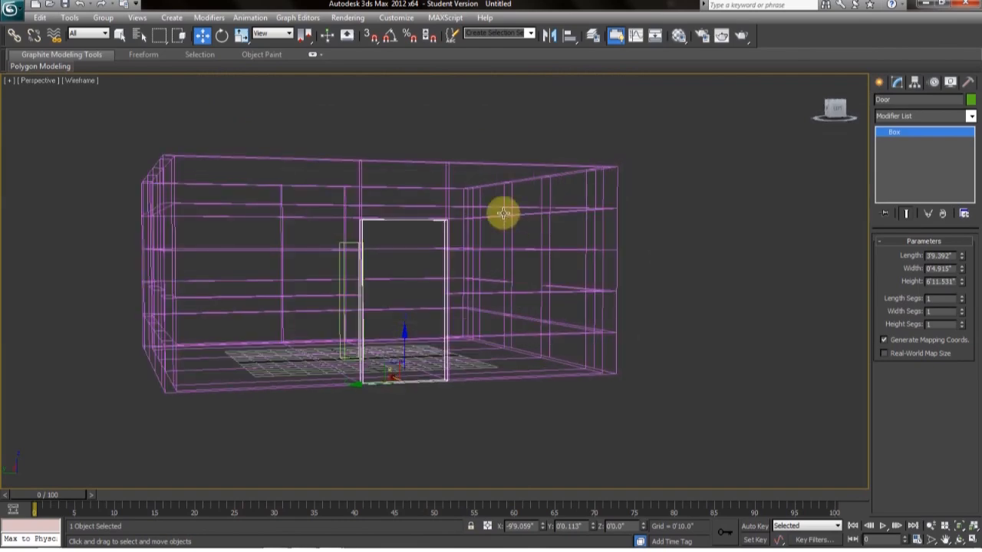
middle_click_drag(499, 237, 518, 251)
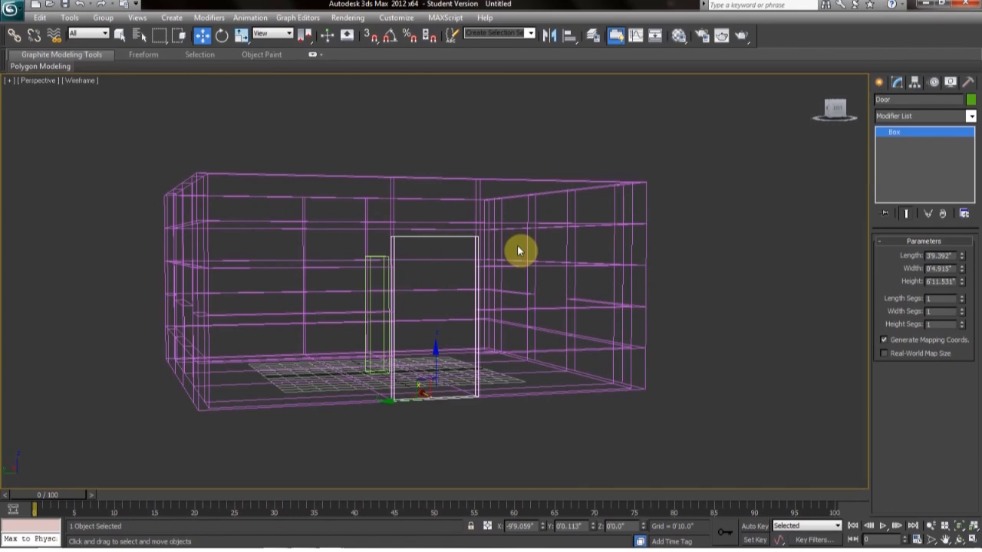
scroll(517, 245, "up", 8)
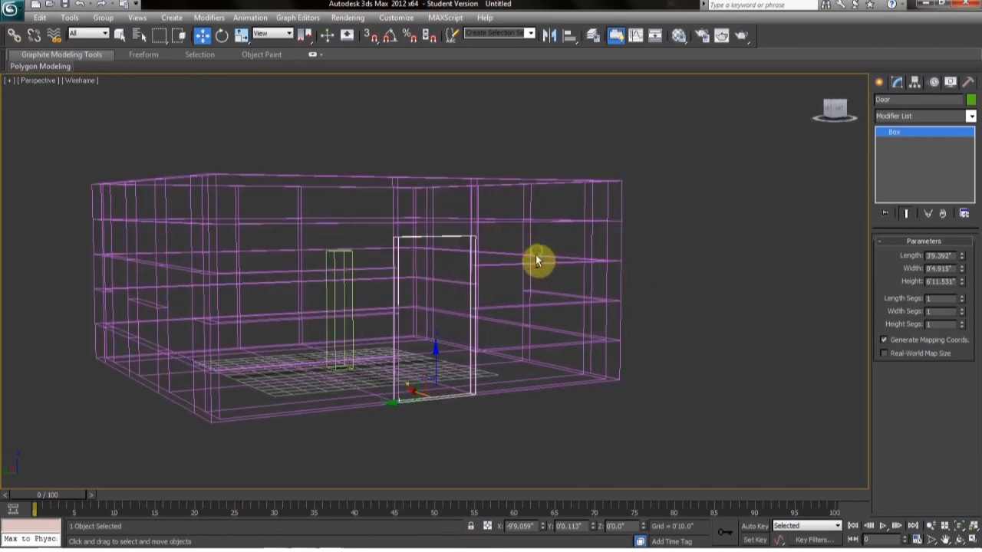
middle_click_drag(519, 259, 517, 268)
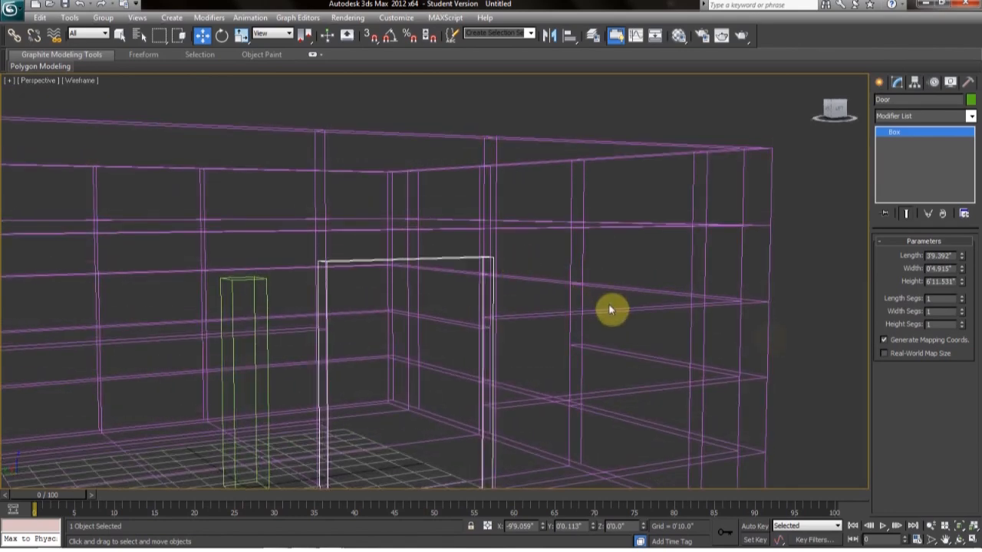
mouse_move(964, 284)
left_mouse_down()
mouse_move(958, 265)
mouse_move(960, 275)
left_mouse_up()
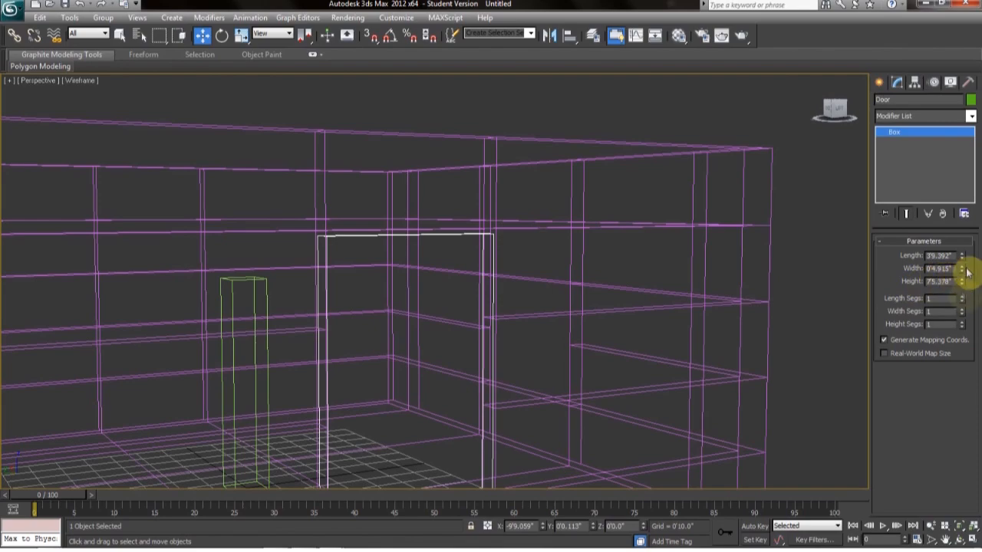
- Return the perspective view to Realistic shading with the door wall seen from the front
middle_click_drag(527, 314, 457, 291, "alt")
scroll(549, 330, "down", 6)
left_click(77, 81)
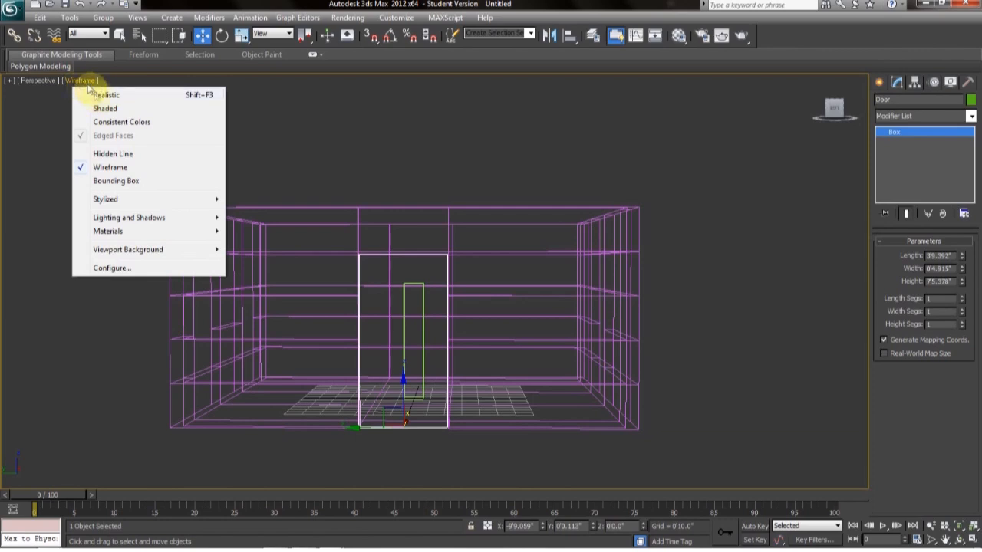
left_click(100, 96)
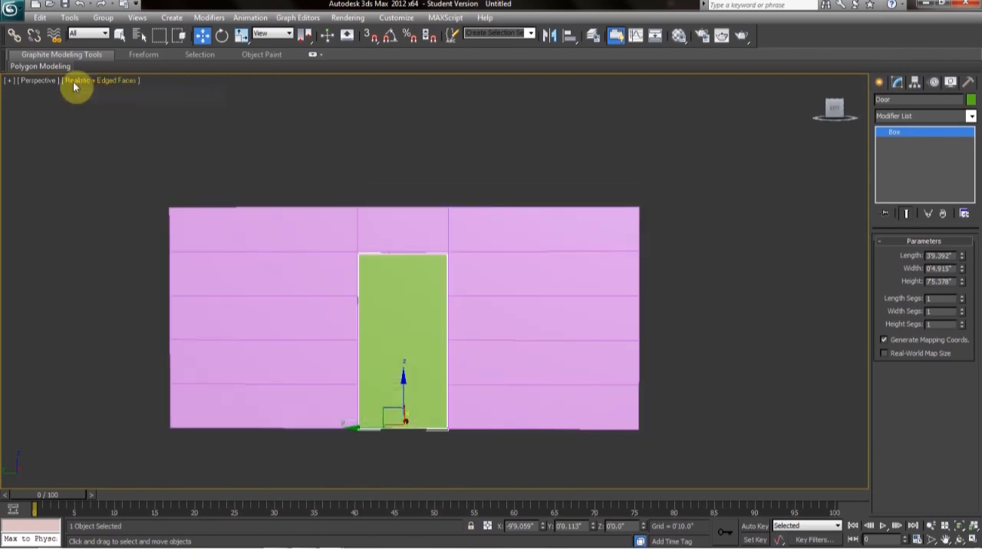
left_click(83, 83)
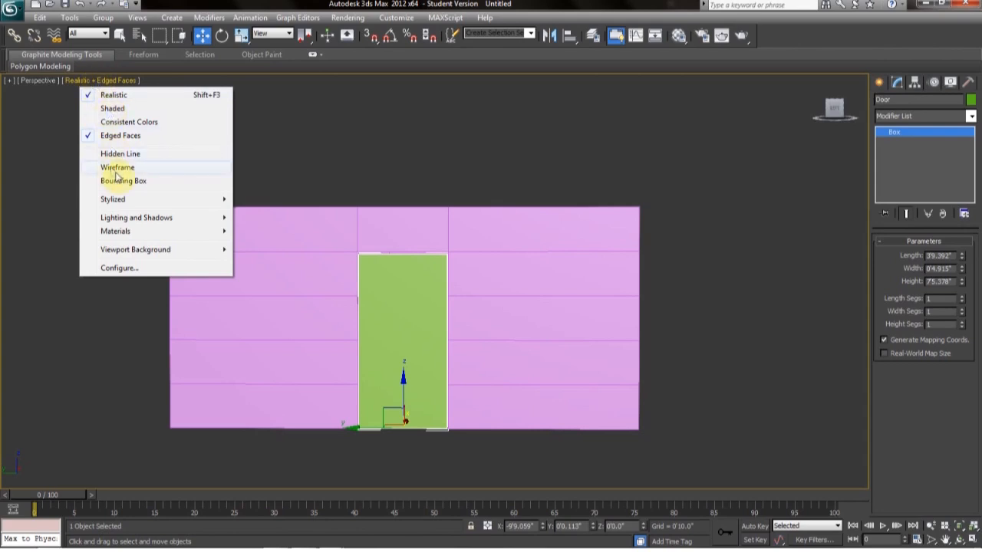
left_click(111, 98)
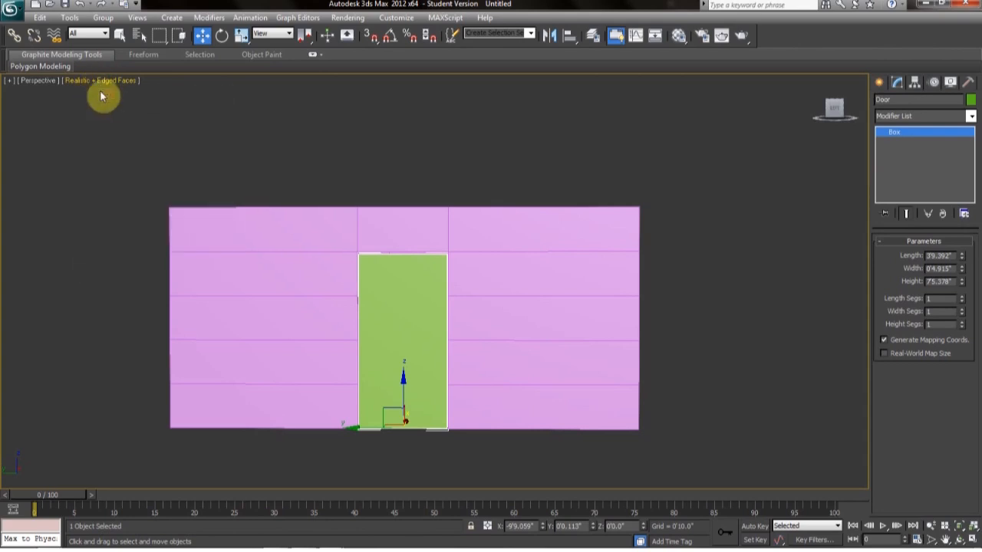
- Try to swing the door open by rotating it about its vertical axis around the centered pivot
middle_click_drag(148, 129, 253, 186, "alt")
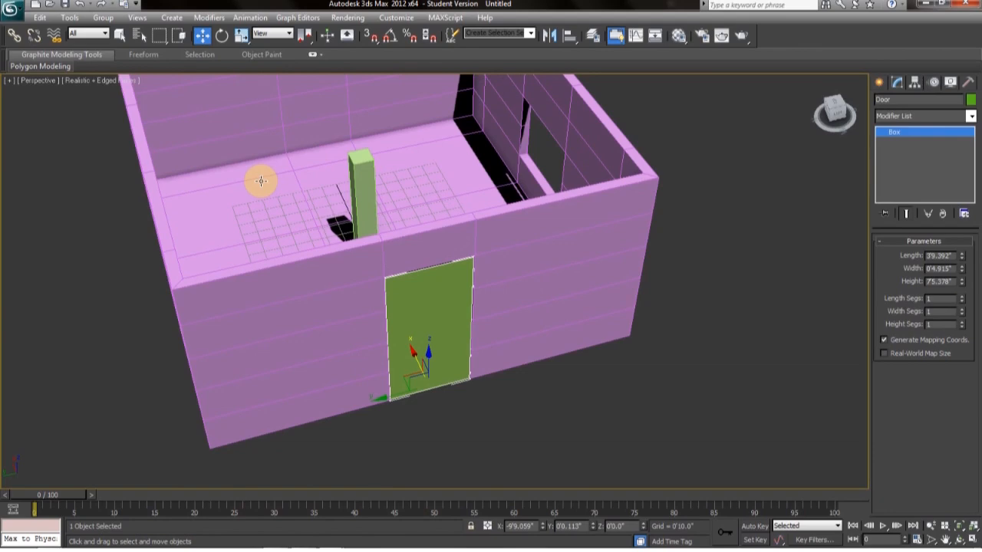
middle_click_drag(302, 202, 329, 174, "alt")
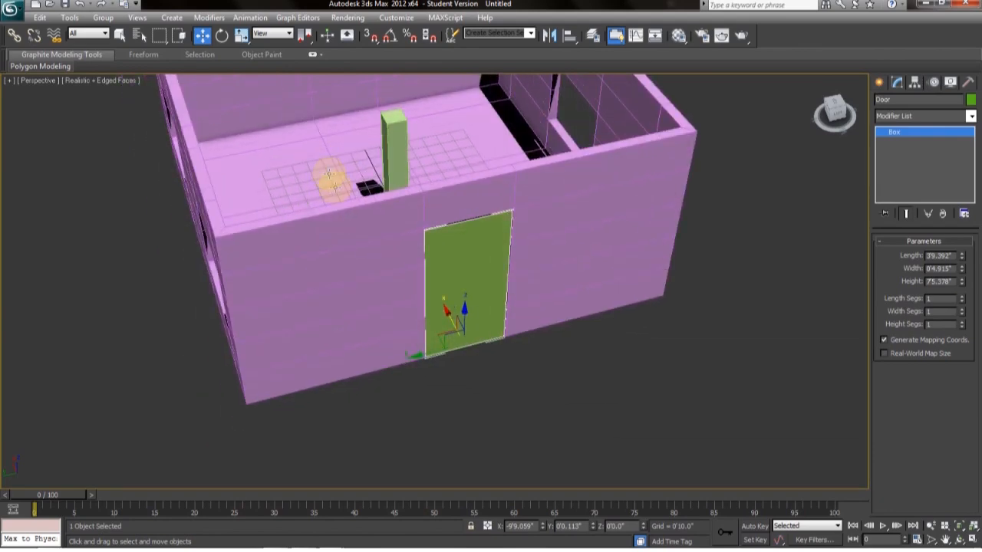
mouse_move(356, 254)
middle_mouse_down("alt")
mouse_move(407, 243)
mouse_move(373, 237)
mouse_move(364, 252)
middle_mouse_up("alt")
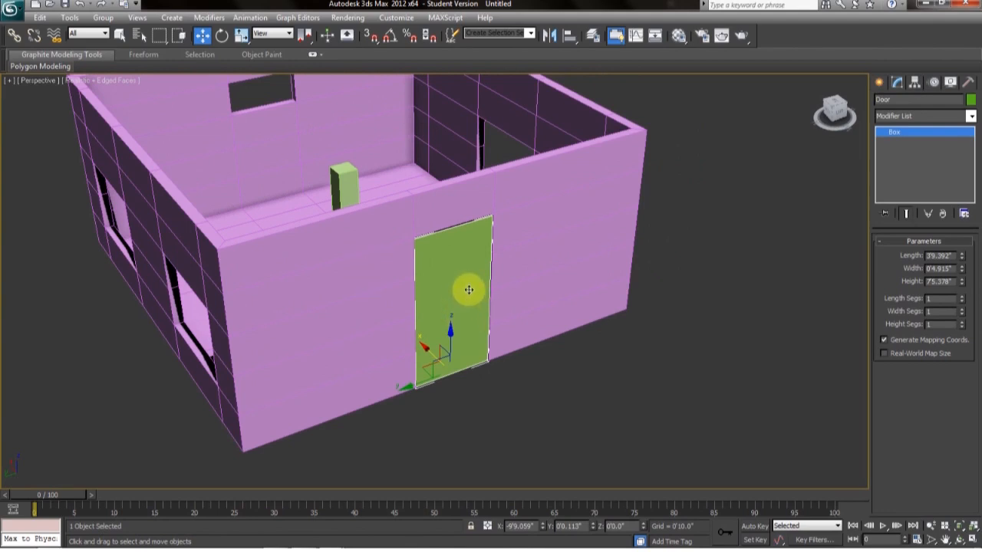
key("e")
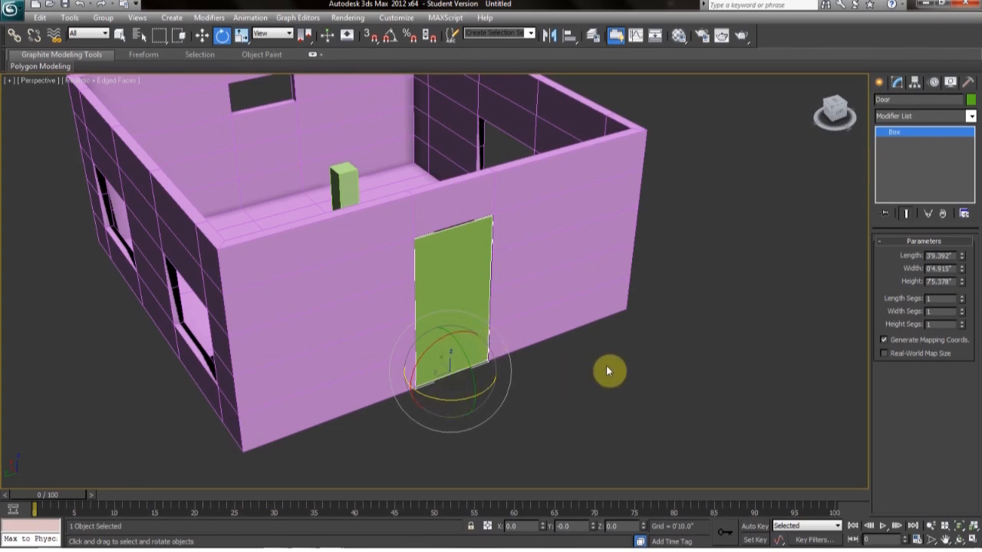
left_click_drag(453, 402, 421, 204)
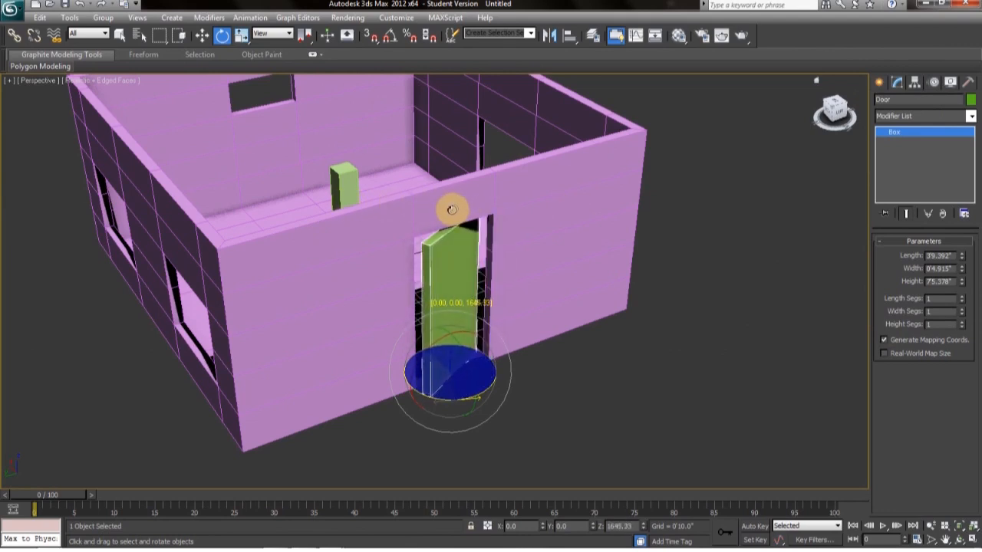
left_click_drag(395, 225, 319, 240)
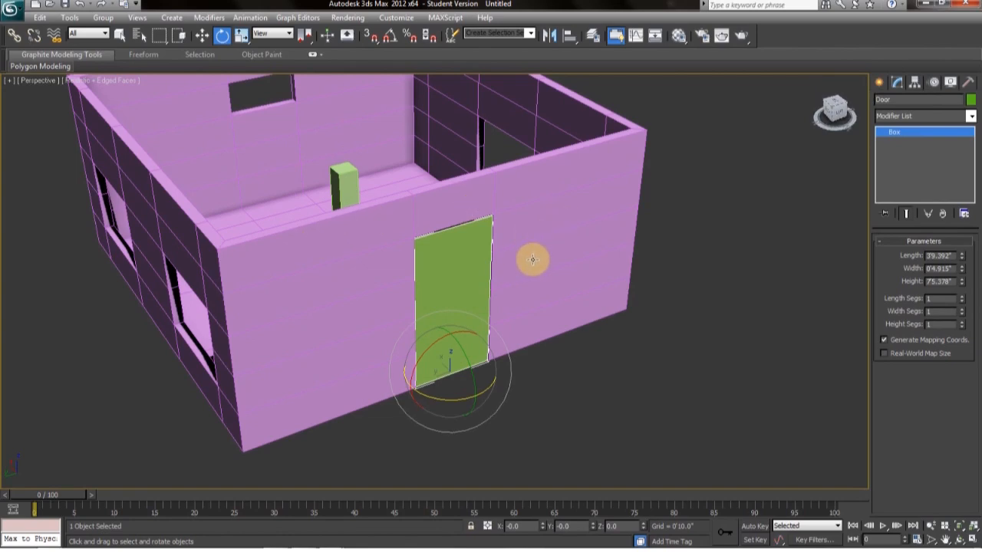
- Set the door's transforms to affect only its pivot and activate the Move tool, with the door's bottom edge in close-up
scroll(535, 247, "up", 6)
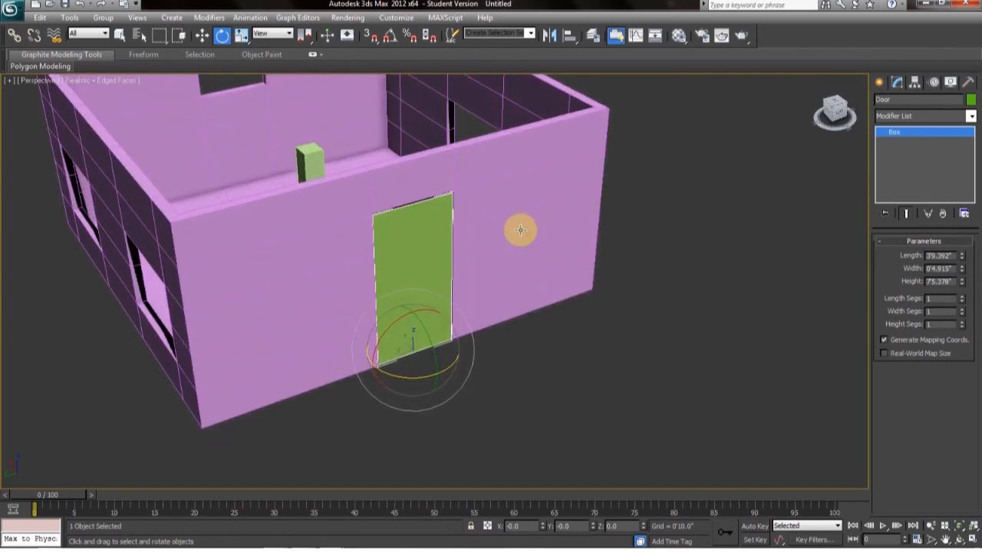
middle_click_drag(520, 230, 624, 232, "alt")
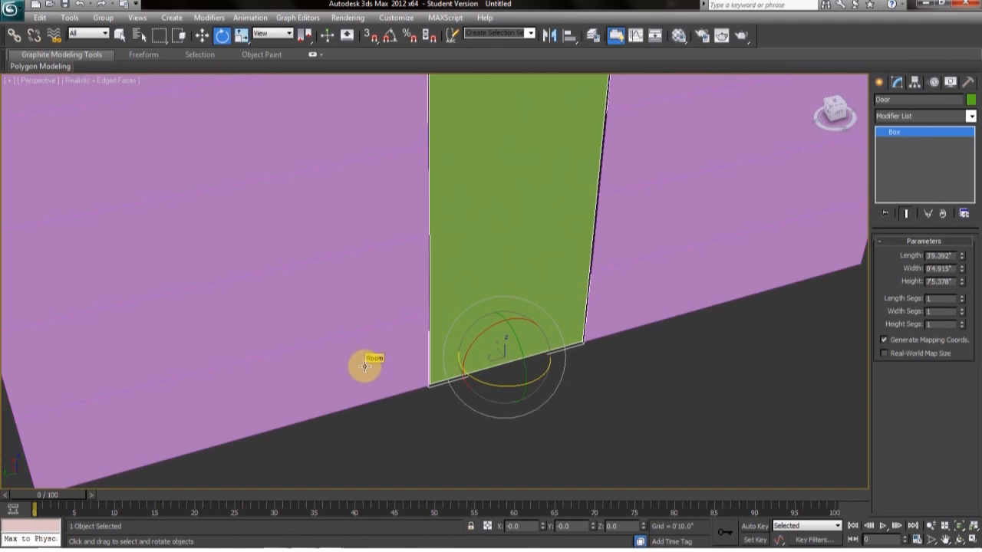
left_click(915, 83)
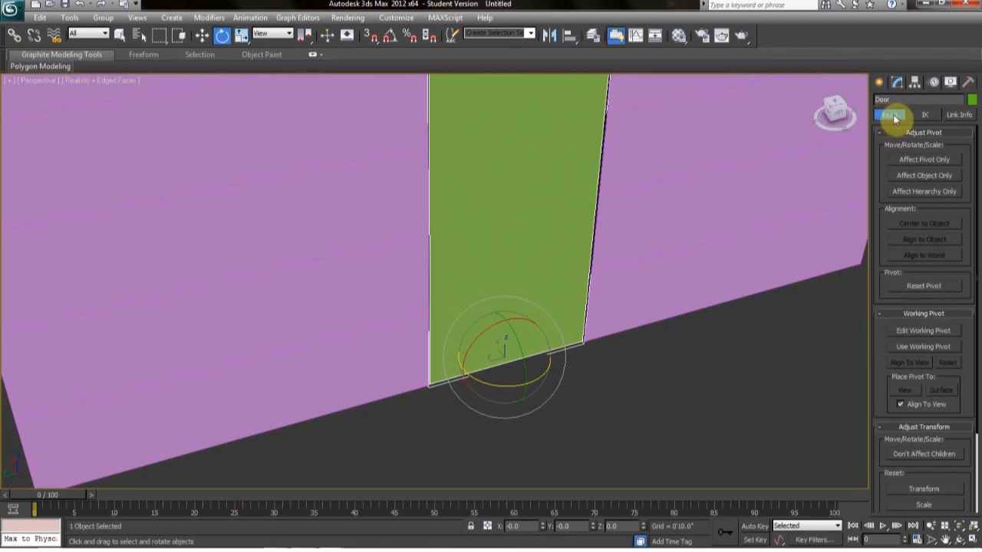
left_click(906, 161)
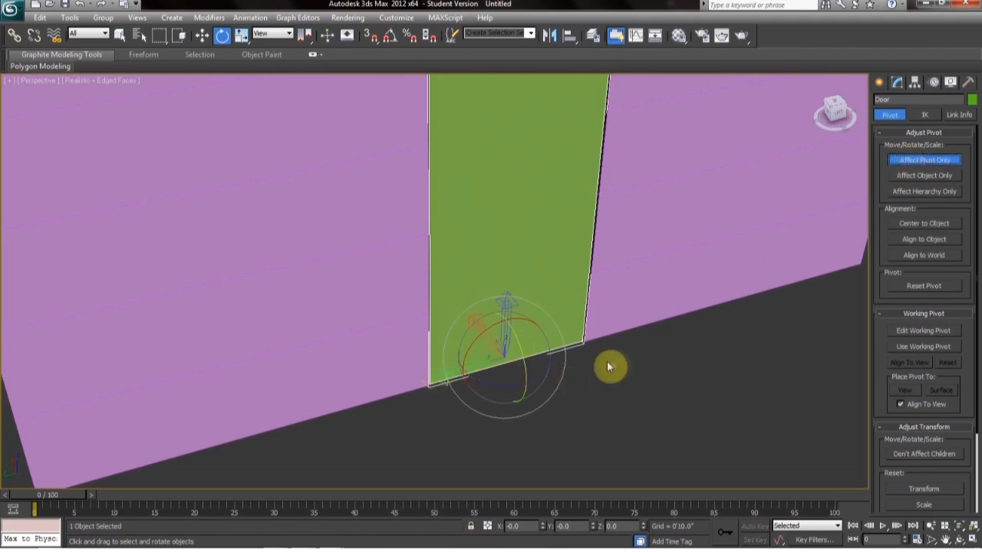
middle_click_drag(636, 370, 634, 388, "alt")
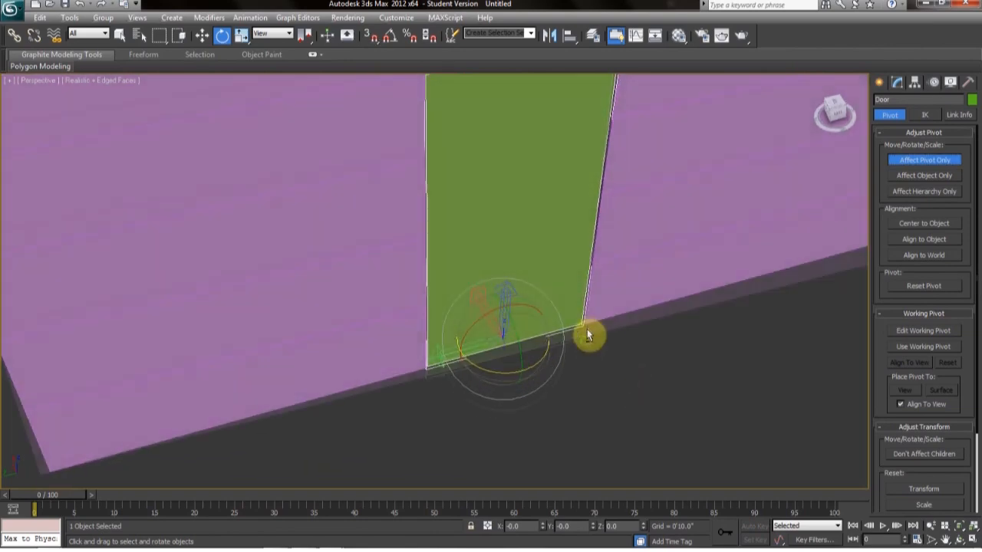
middle_click_drag(587, 336, 598, 276, "alt")
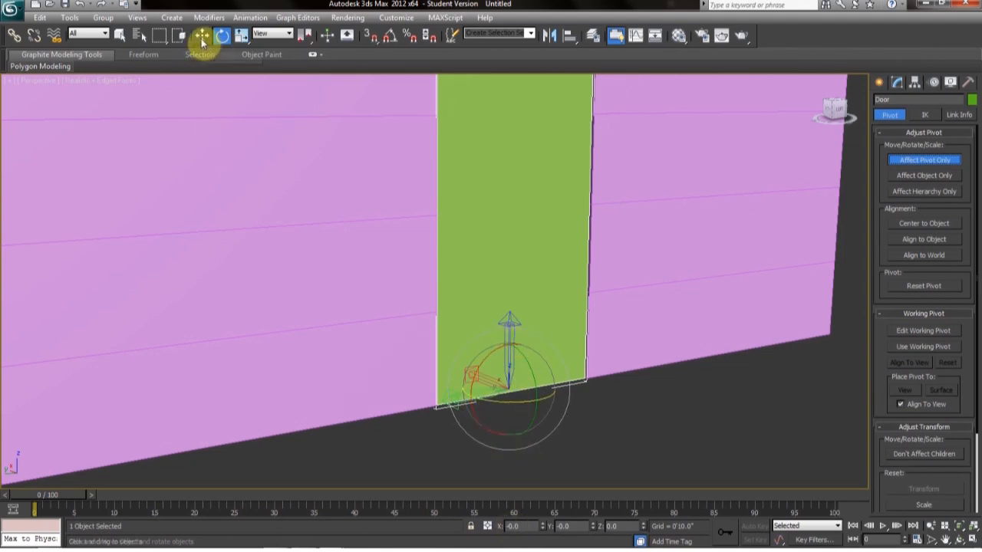
key("w")
middle_click_drag(699, 432, 585, 376, "alt")
scroll(626, 372, "up", 4)
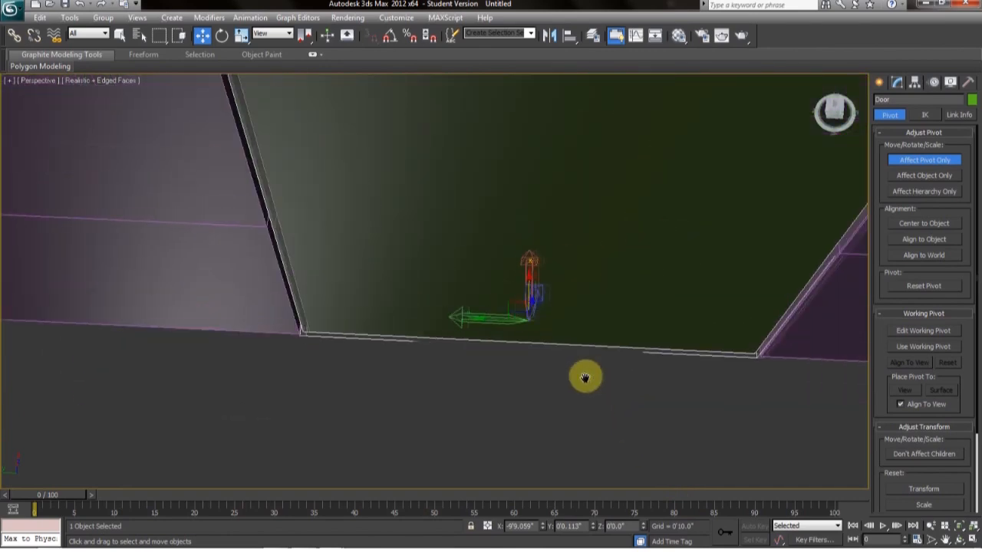
- Switch the perspective view to Wireframe shading so the door's base edges can be seen
left_click(118, 86)
left_click(406, 204)
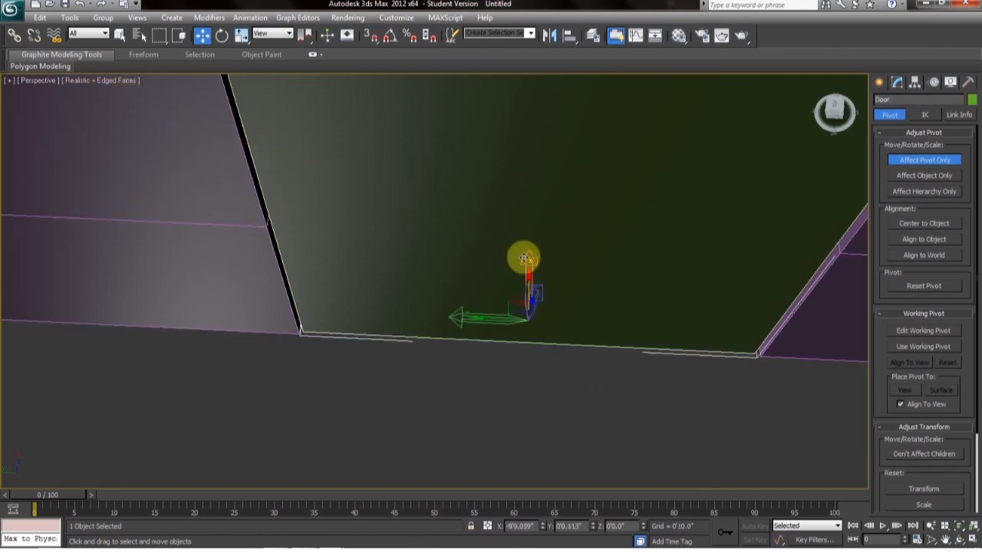
left_click(125, 81)
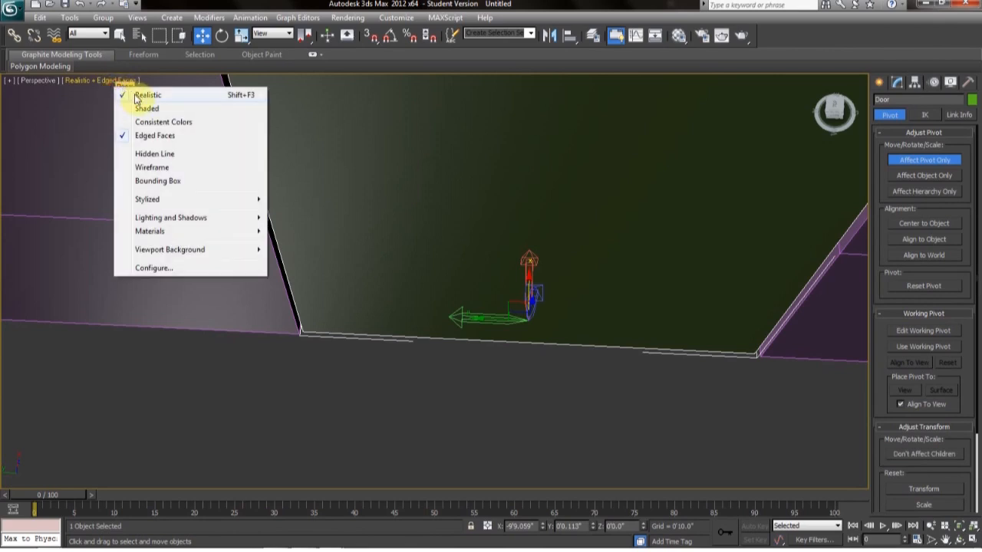
left_click(152, 168)
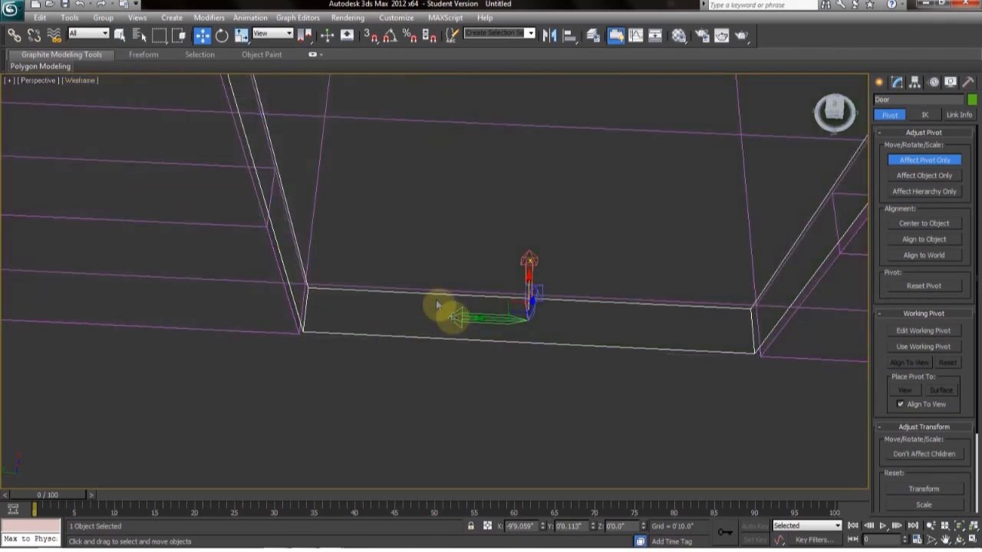
- Move the door's pivot along Y and X from the center to the room-side bottom corner at the hinge edge
middle_click_drag(421, 292, 760, 203, "alt")
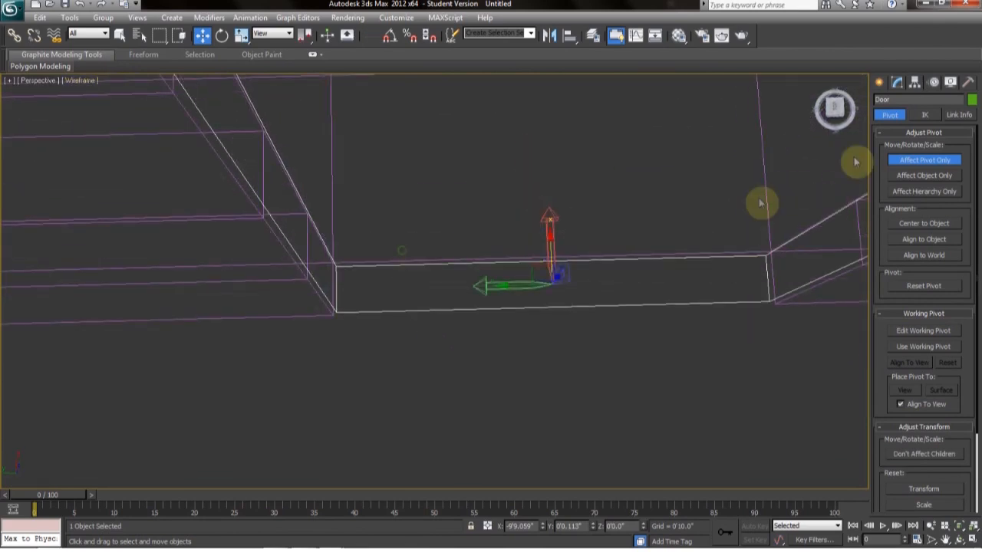
left_click(835, 108)
middle_click_drag(579, 230, 651, 250)
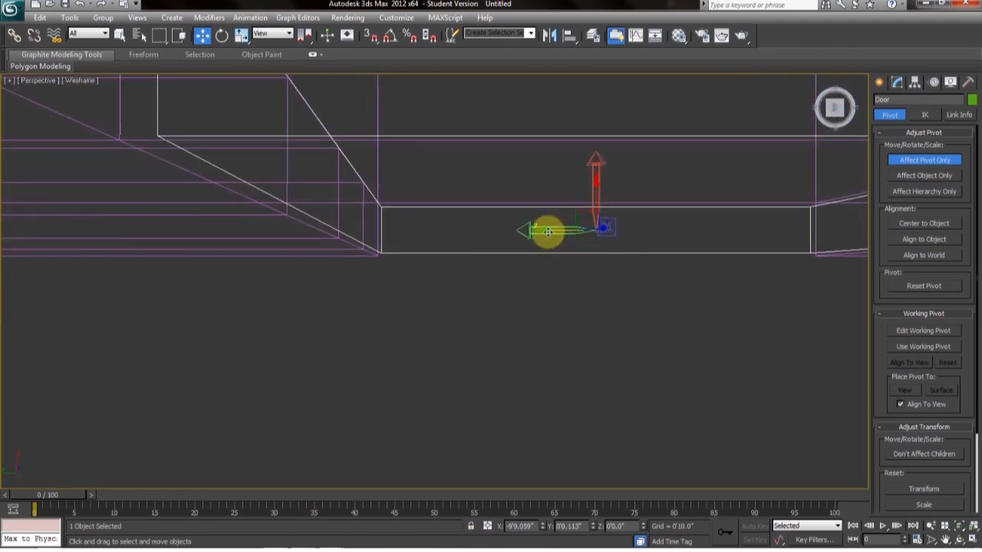
scroll(610, 246, "down", 5)
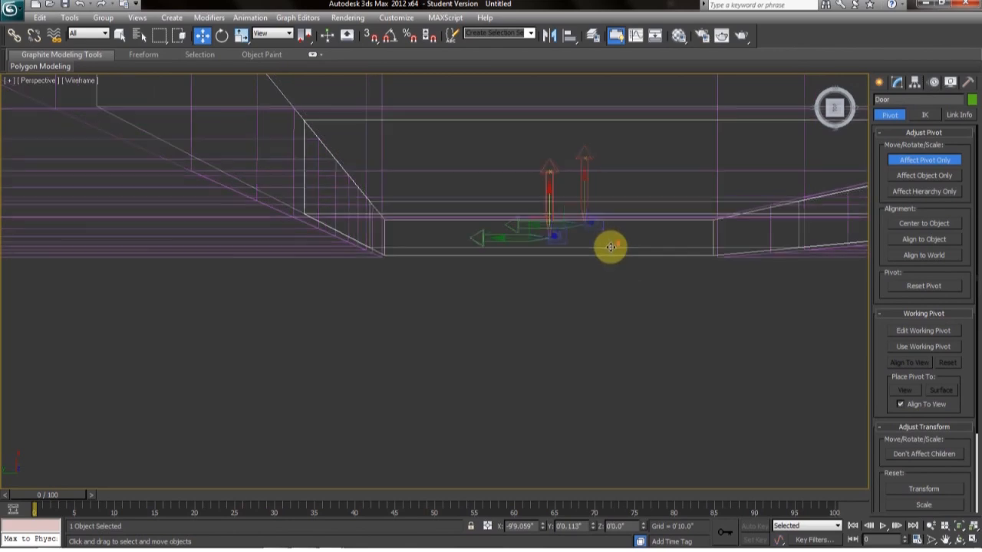
scroll(559, 232, "up", 3)
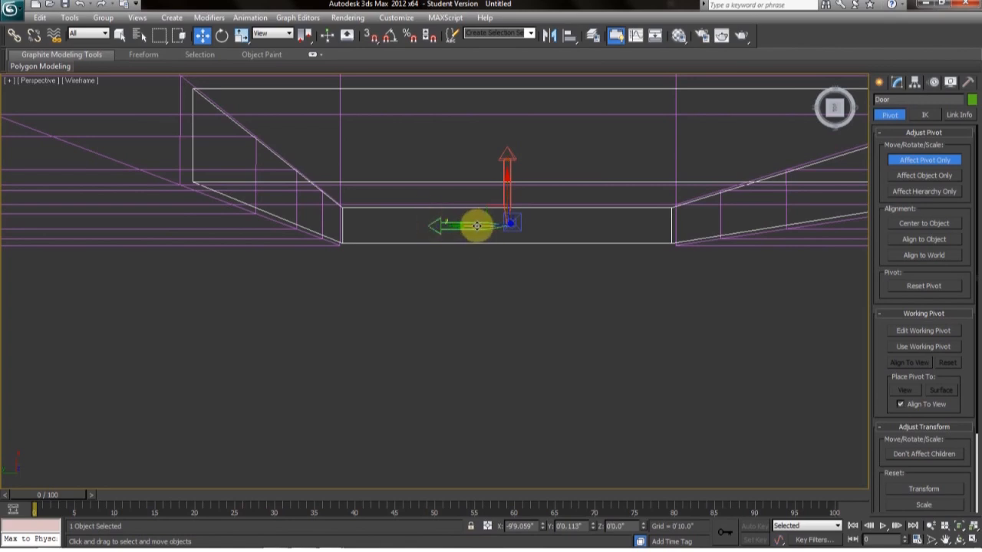
left_click_drag(478, 225, 315, 224)
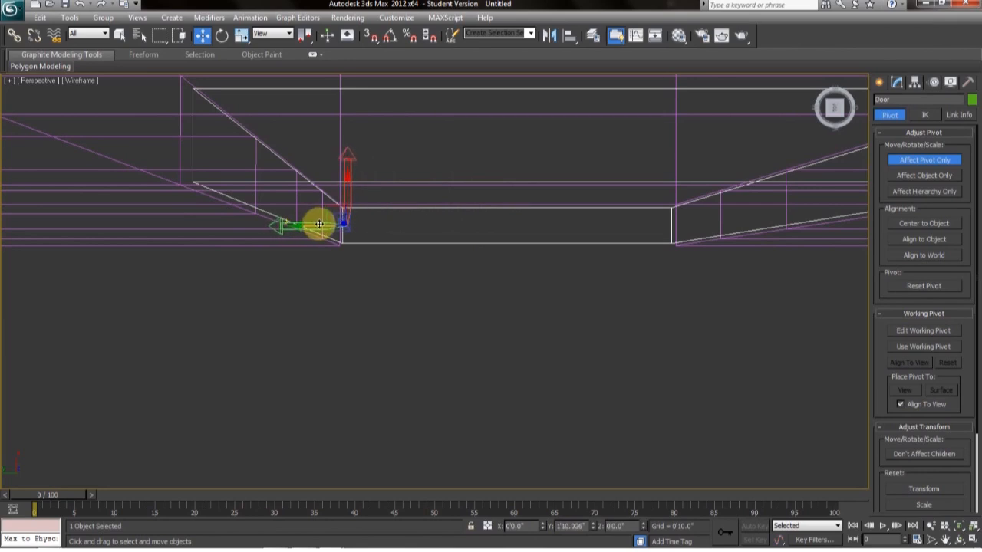
middle_click_drag(318, 223, 500, 358, "alt")
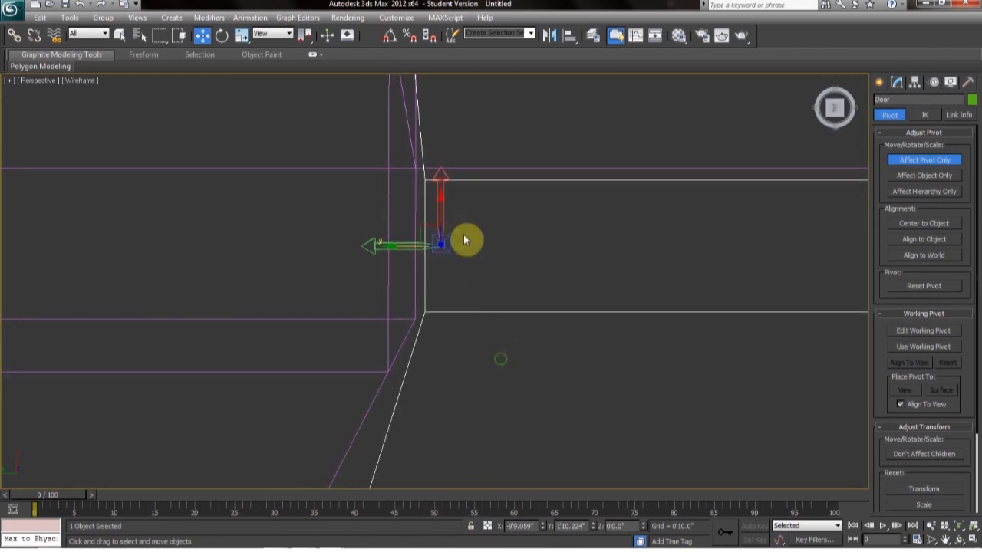
left_click_drag(442, 228, 443, 156)
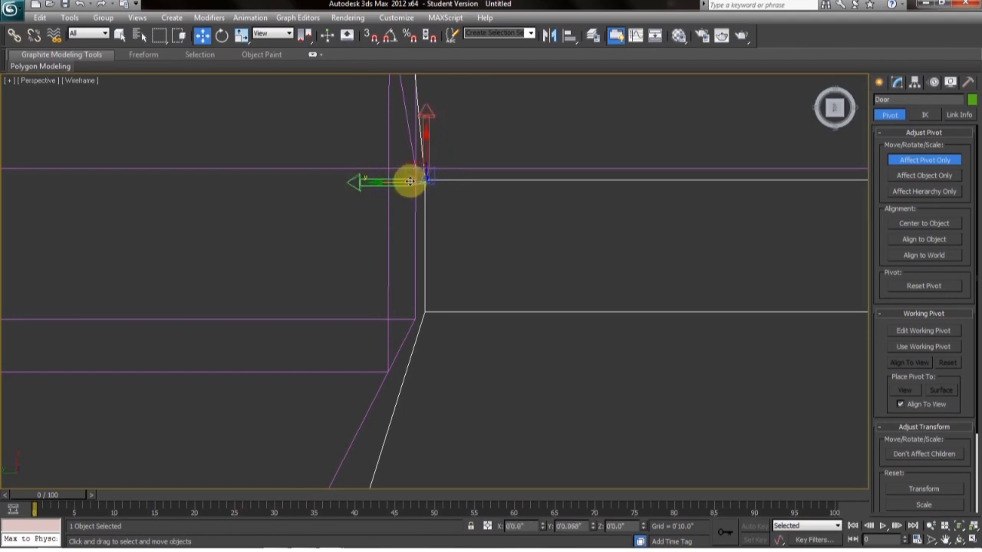
- Restore Realistic shading in the perspective view, end the pivot-only adjustment and deselect the door
scroll(465, 171, "down", 5)
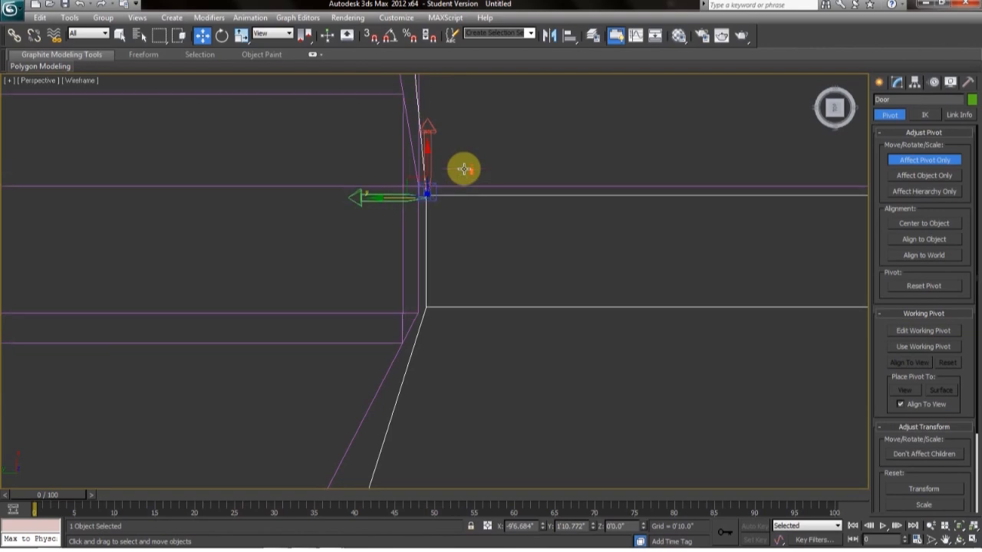
middle_click_drag(502, 254, 530, 169, "alt")
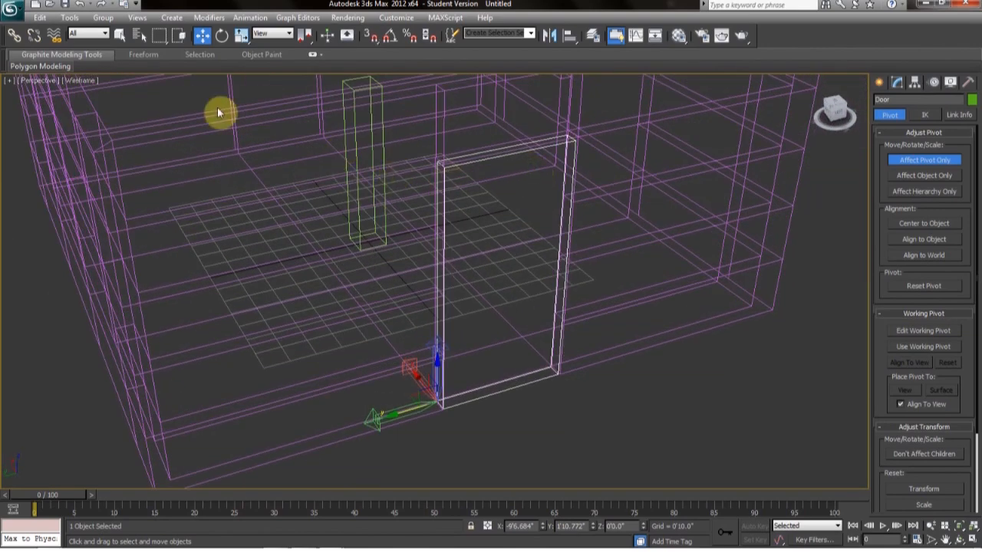
left_click(83, 81)
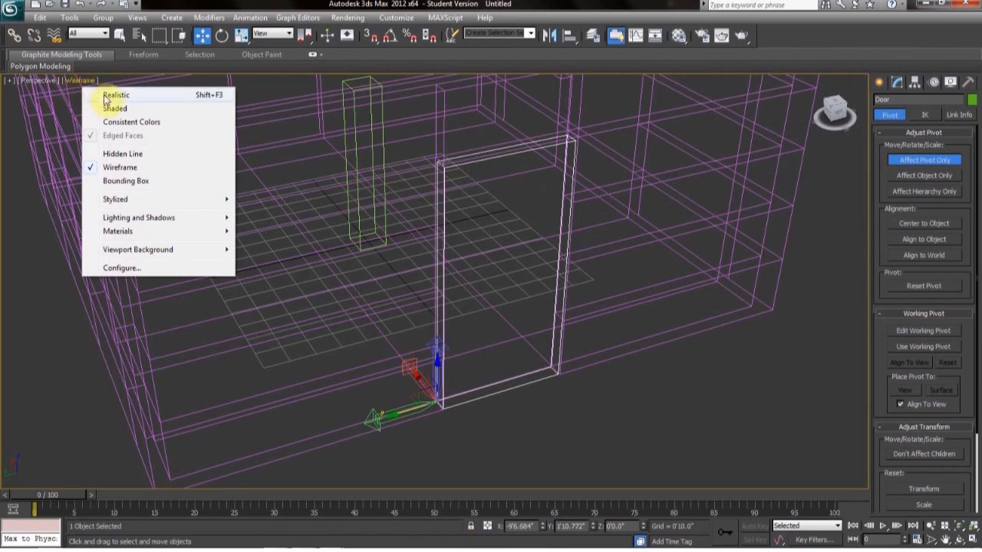
left_click(112, 96)
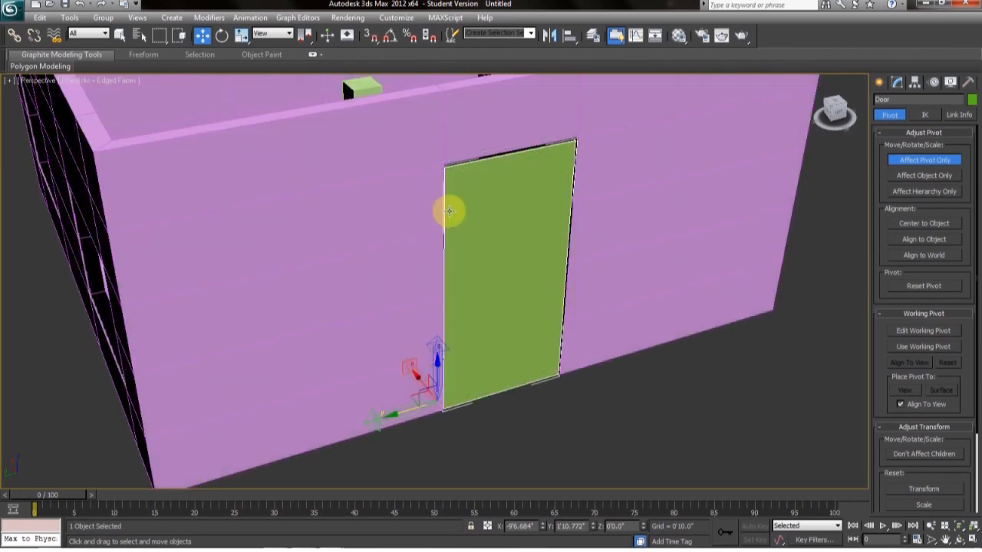
middle_click_drag(508, 297, 533, 277, "alt")
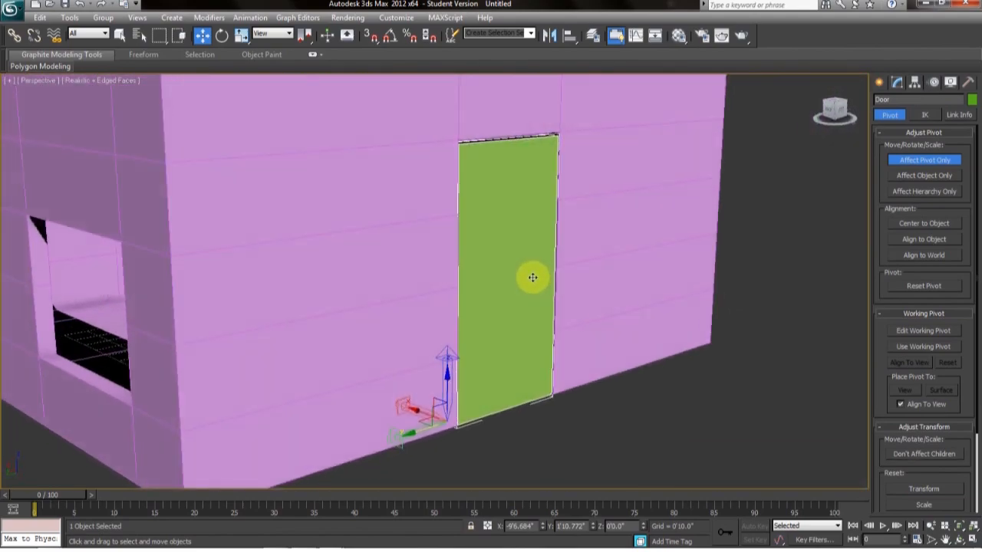
middle_click_drag(620, 317, 583, 320)
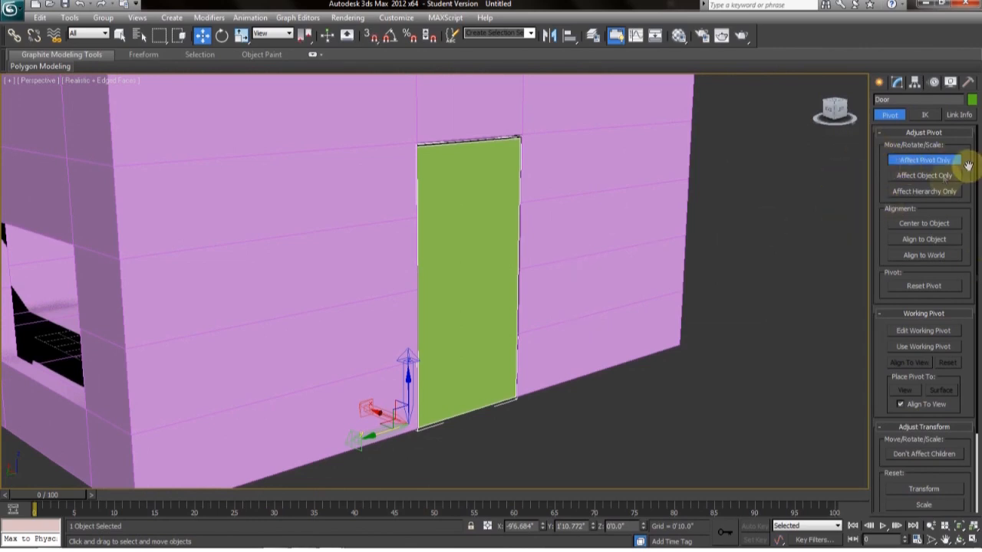
left_click(913, 163)
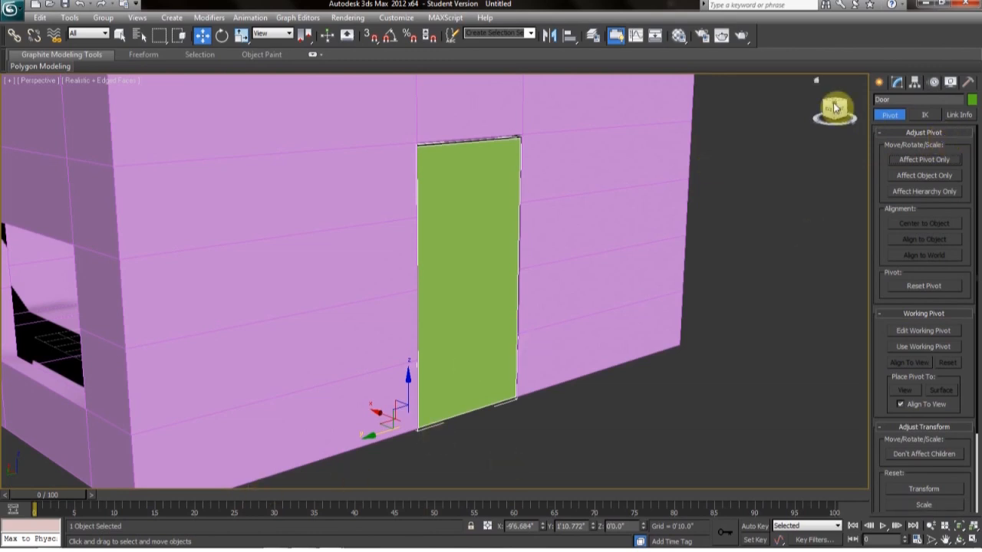
left_click(759, 248)
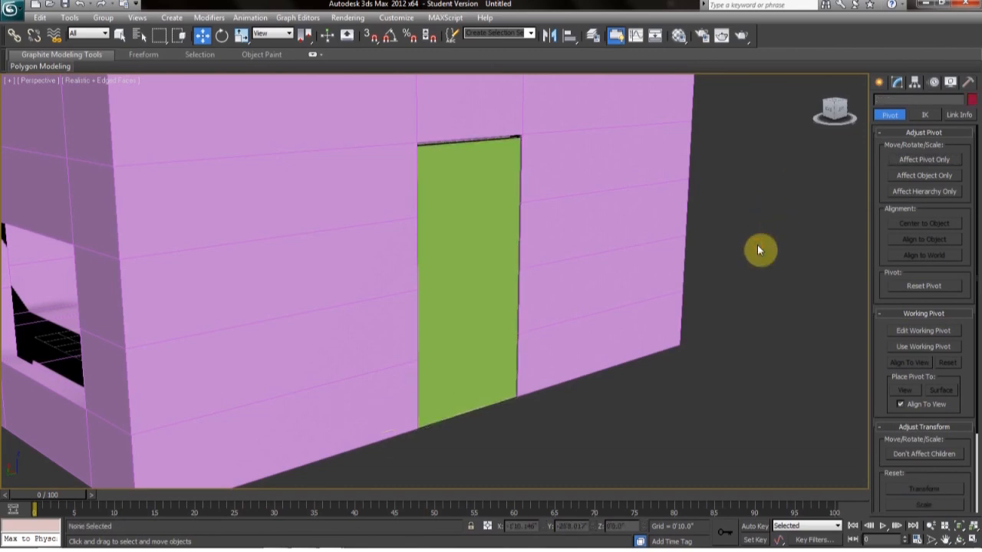
- Swing the door about 55 degrees into the room by rotating it around its vertical axis at the hinge corner
left_click(897, 83)
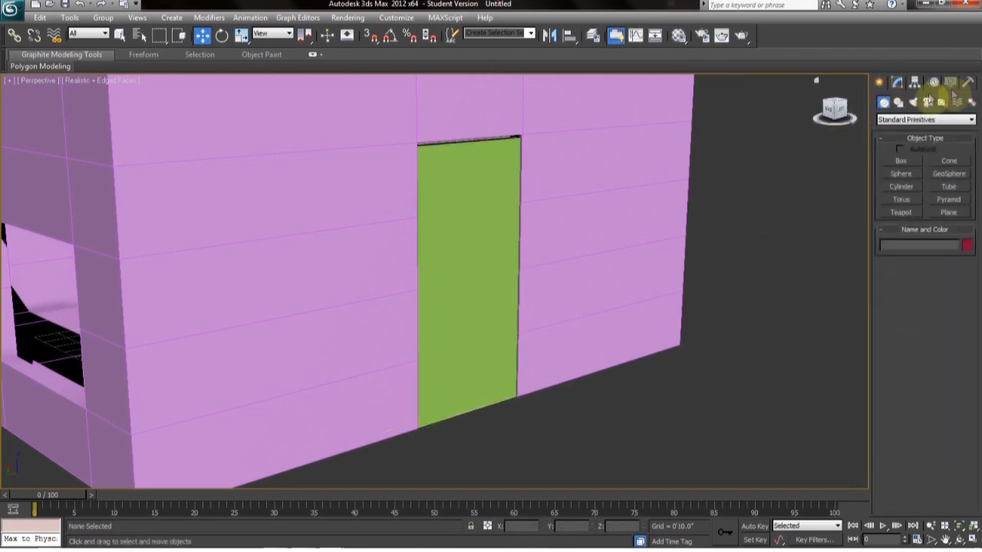
left_click(470, 257)
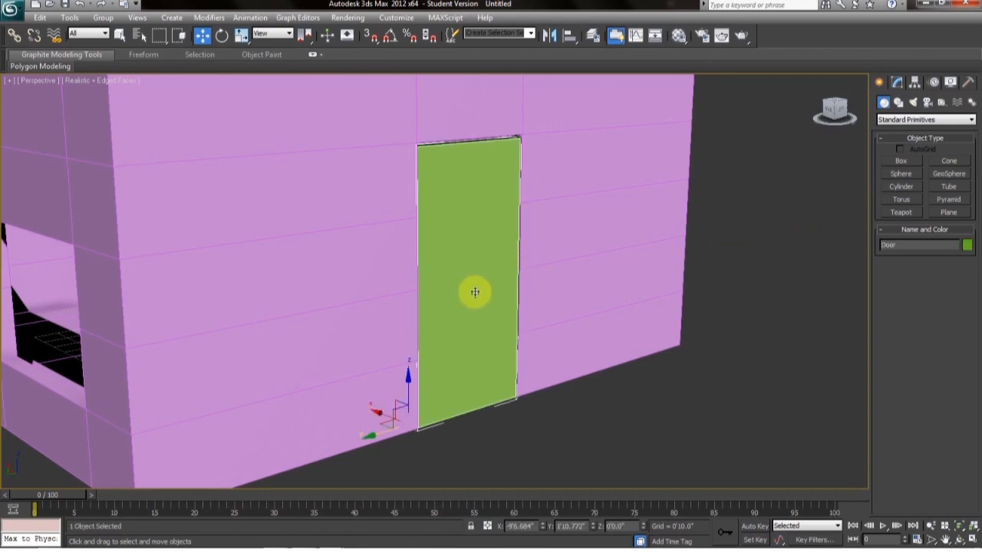
key("e")
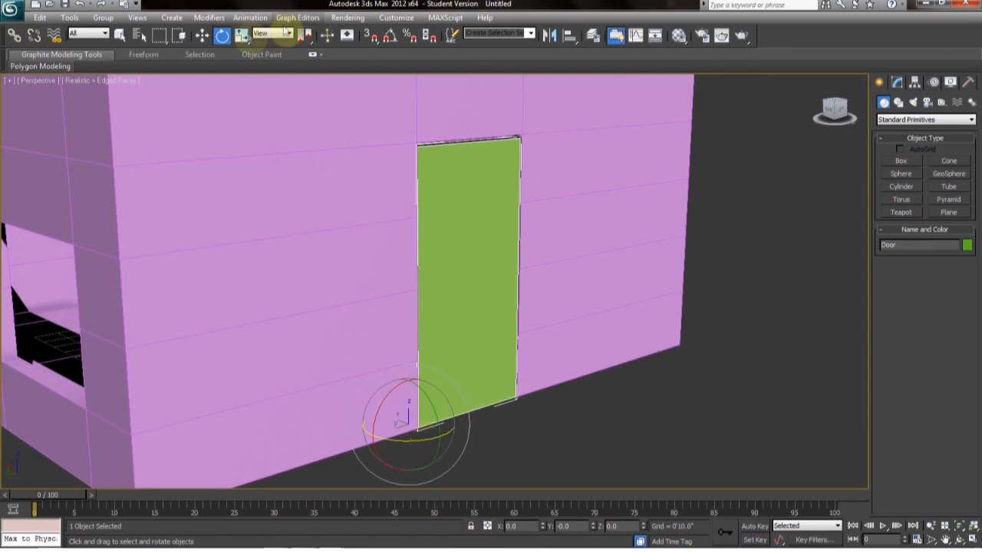
mouse_move(420, 443)
left_mouse_down()
mouse_move(382, 447)
mouse_move(438, 448)
mouse_move(358, 460)
mouse_move(208, 438)
mouse_move(315, 452)
mouse_move(462, 445)
mouse_move(412, 452)
mouse_move(421, 455)
left_mouse_up()
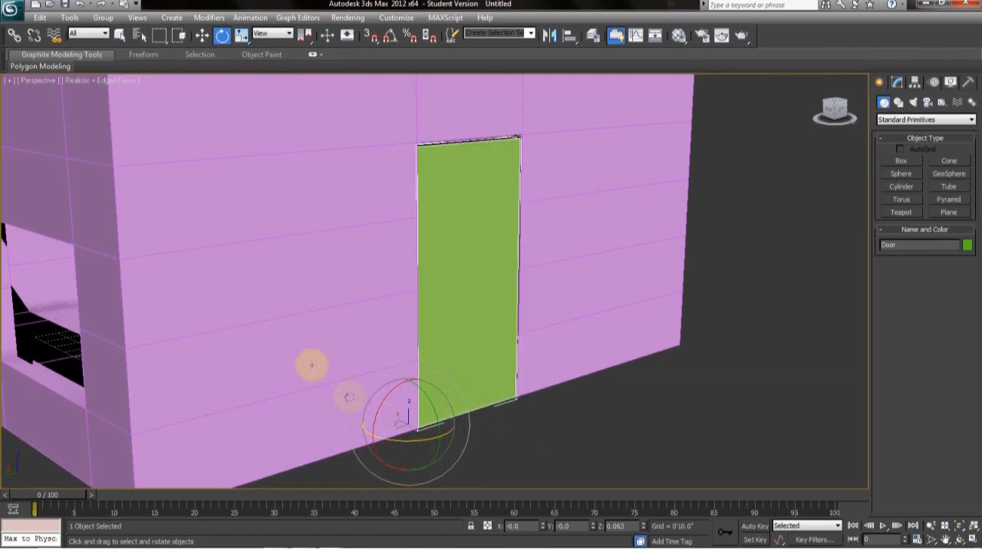
middle_click_drag(300, 344, 491, 421, "alt")
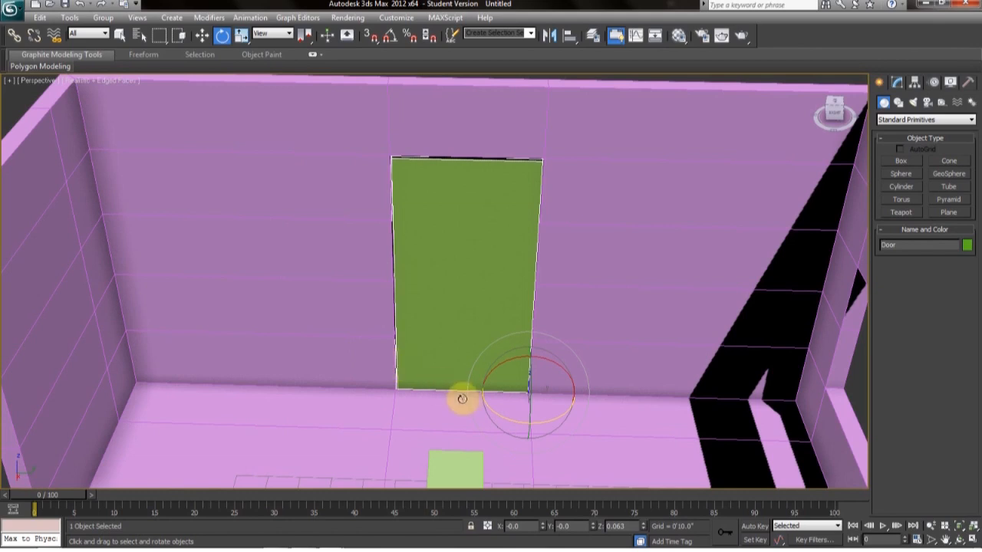
left_click_drag(493, 410, 554, 437)
- Rotate the door back around its vertical axis until it is closed flush in the doorway
scroll(648, 440, "up", 10)
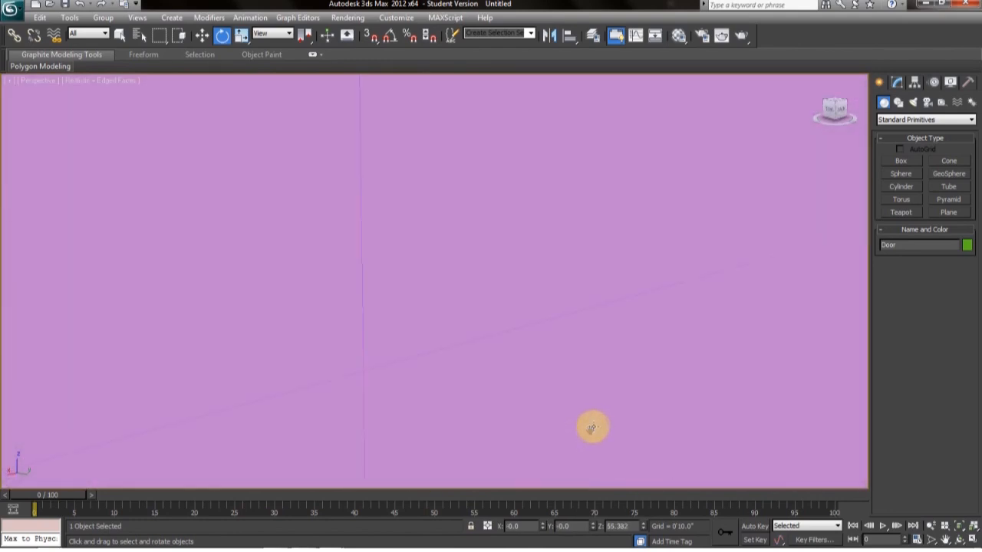
scroll(598, 380, "down", 8)
middle_click_drag(586, 398, 552, 300, "alt")
middle_click_drag(497, 276, 503, 264)
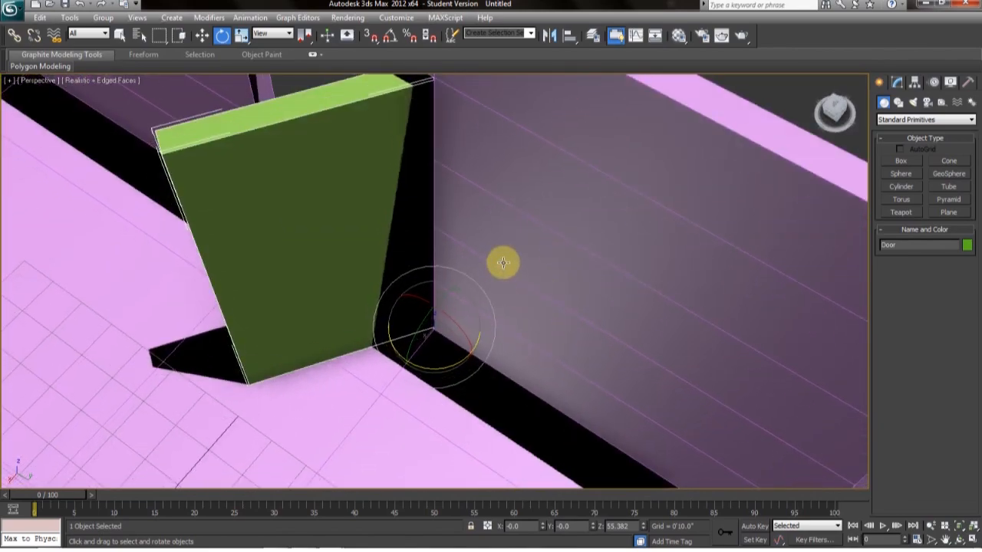
left_click_drag(417, 366, 352, 340)
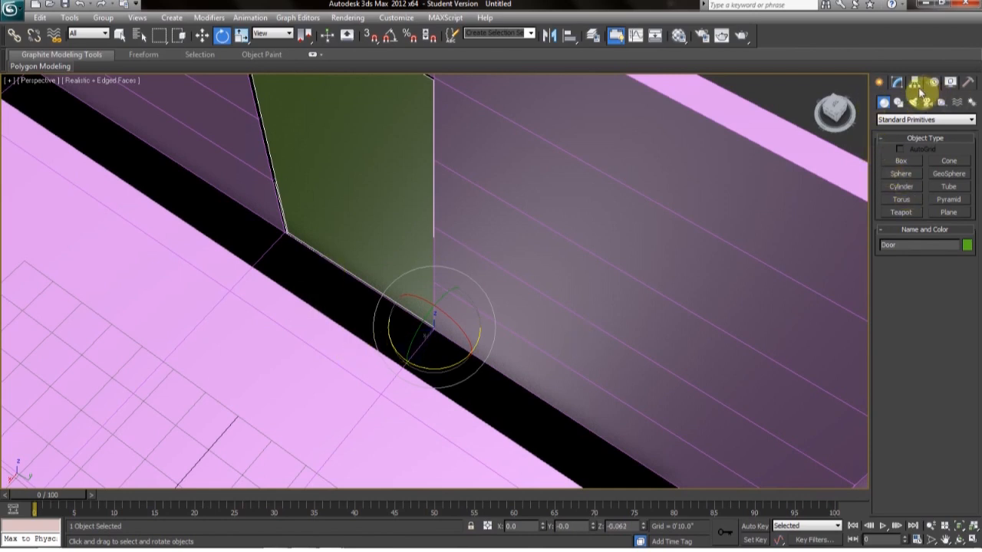
left_click(917, 83)
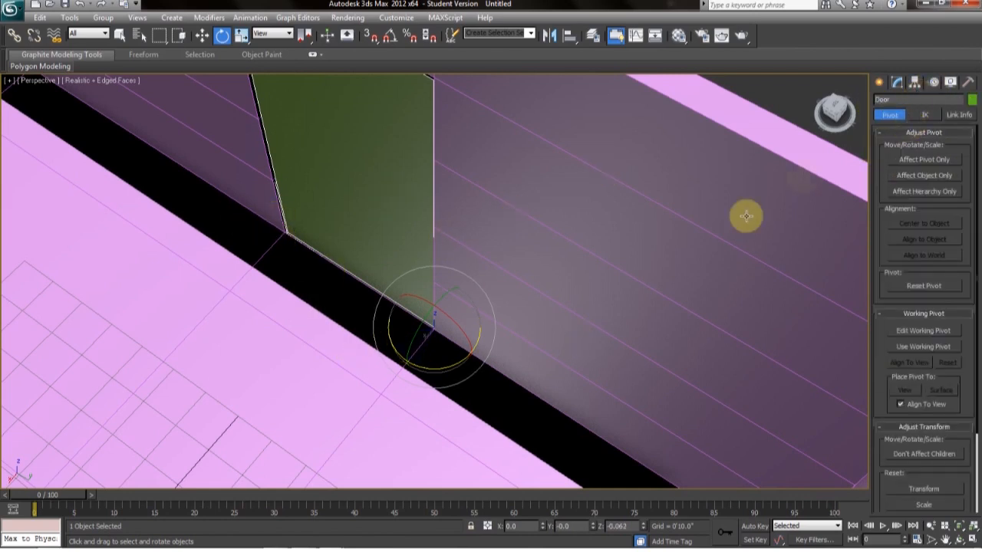
left_click(925, 159)
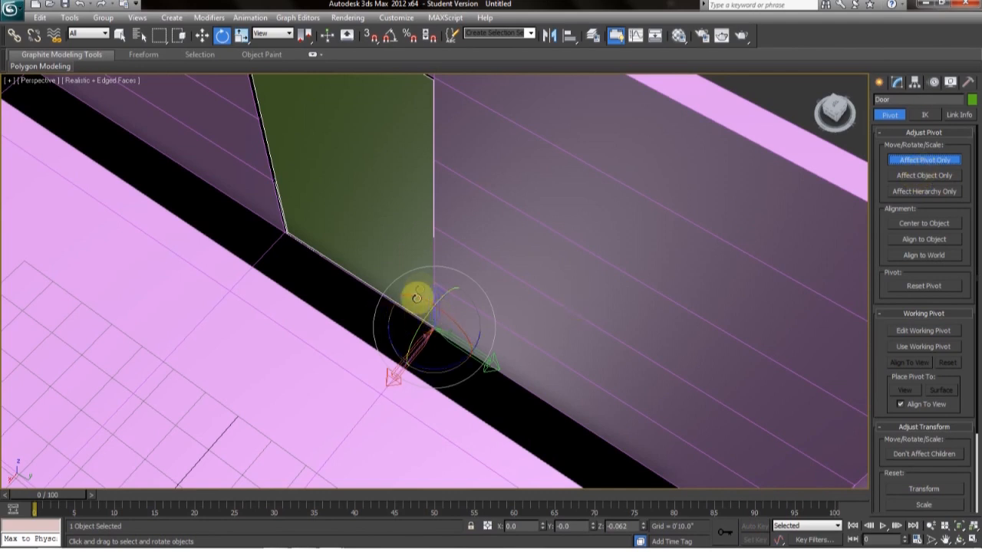
left_click(917, 163)
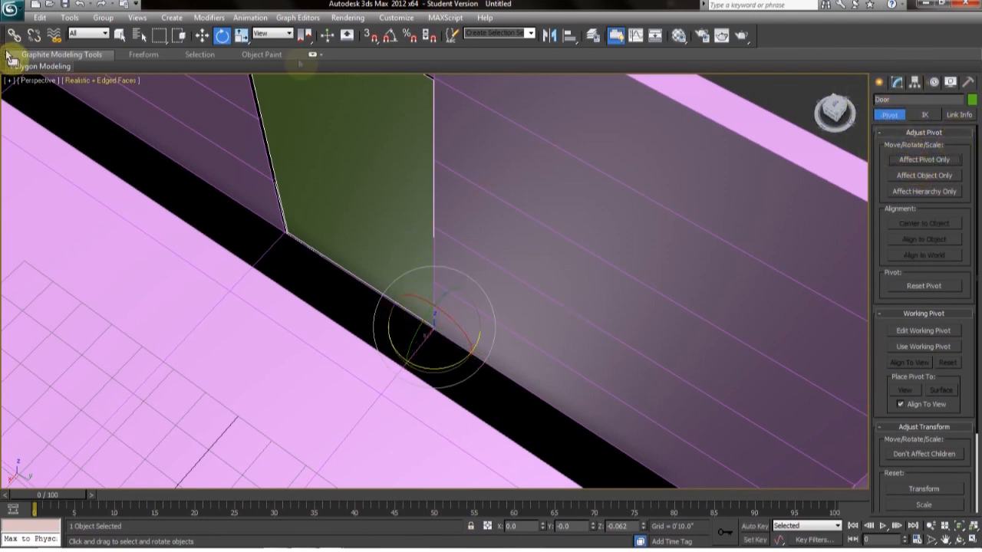
- Deselect the door and view the whole room from above with the door wall facing the viewer
middle_click_drag(577, 285, 457, 266, "alt")
left_click(680, 301)
scroll(550, 280, "down", 10)
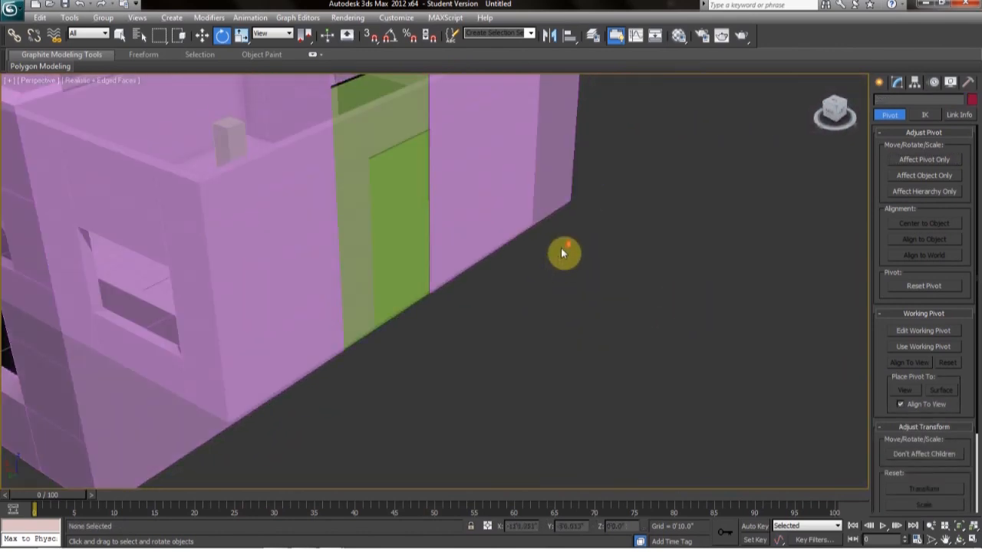
middle_click_drag(561, 252, 685, 292, "alt")
middle_click_drag(662, 340, 641, 326, "alt")
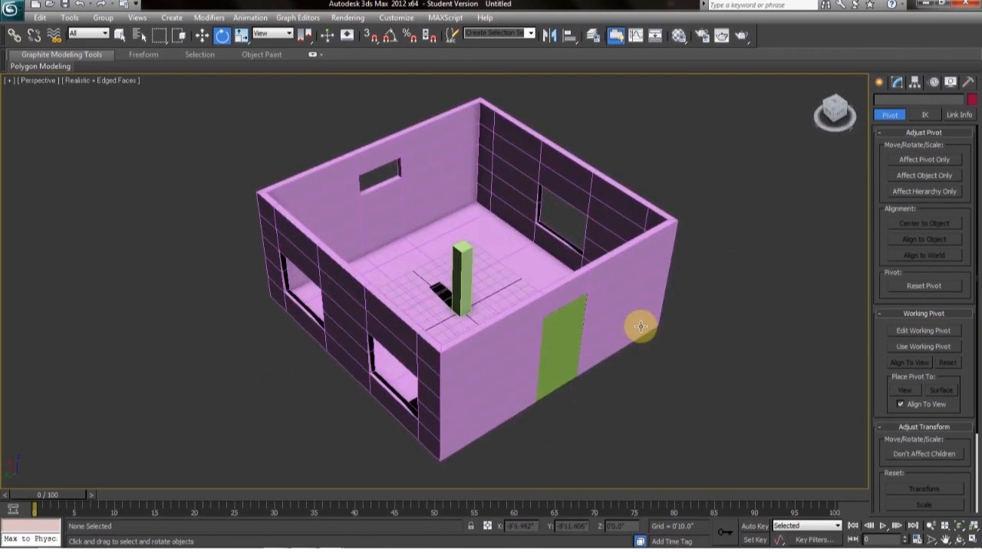